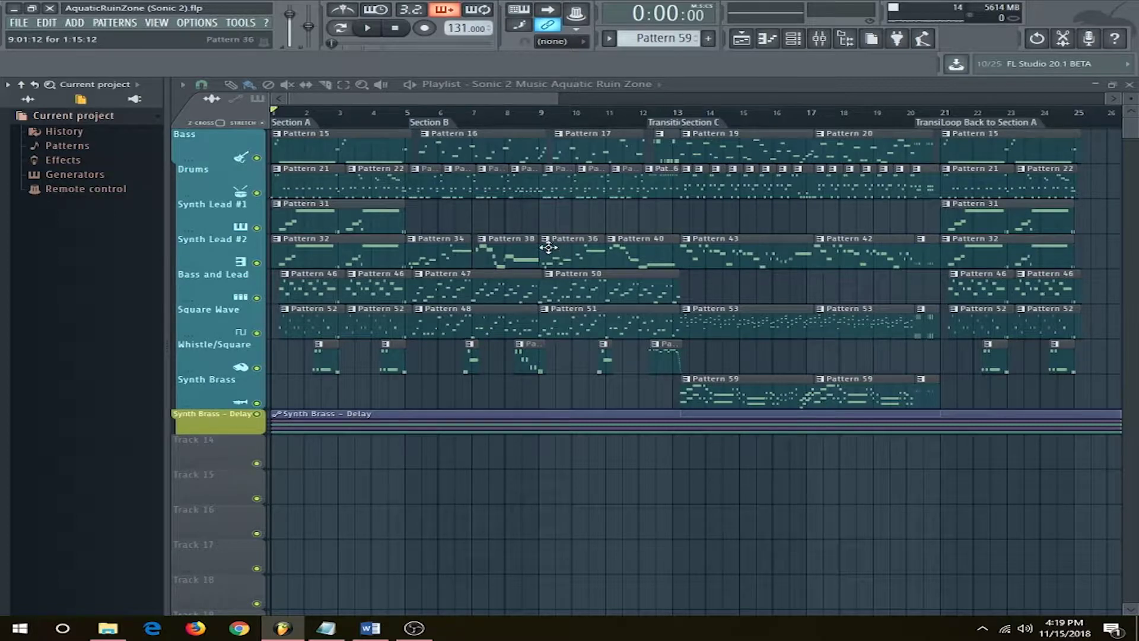
# Play the song's opening with all tracks, then stop
pyautogui.scroll(2, 257, 219)
pyautogui.scroll(2, 257, 220)
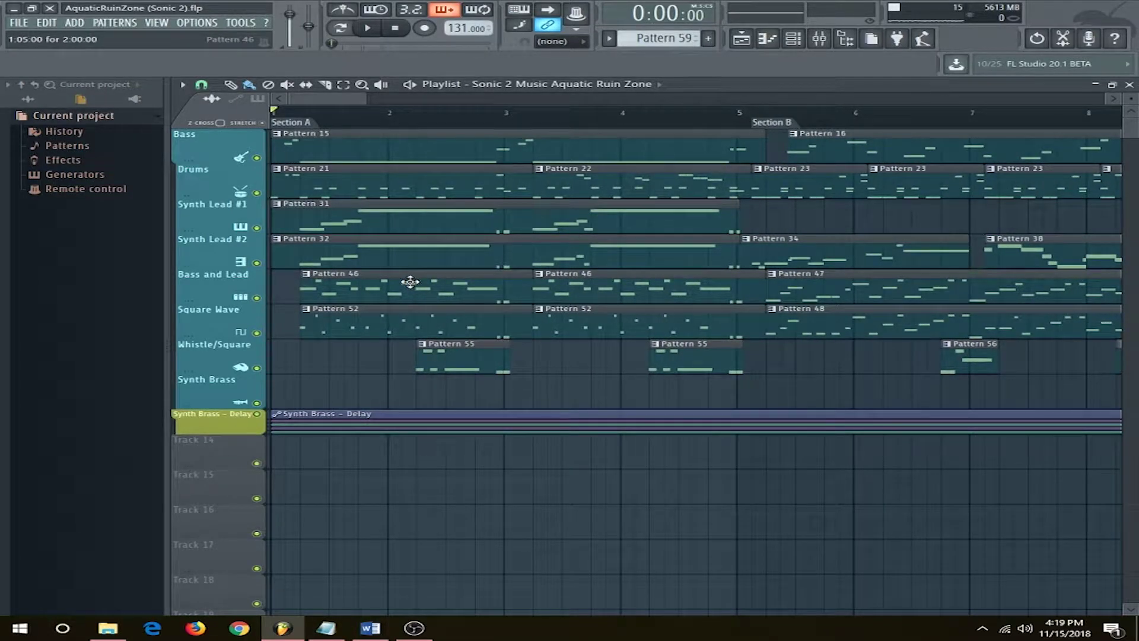
pyautogui.press('space')
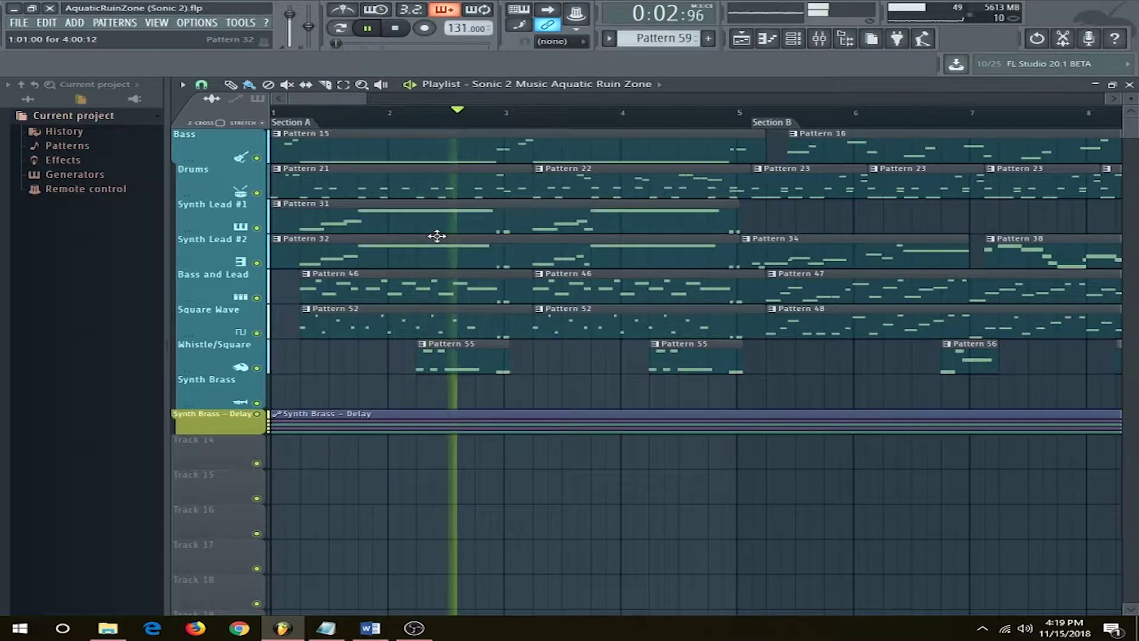
pyautogui.press('space')
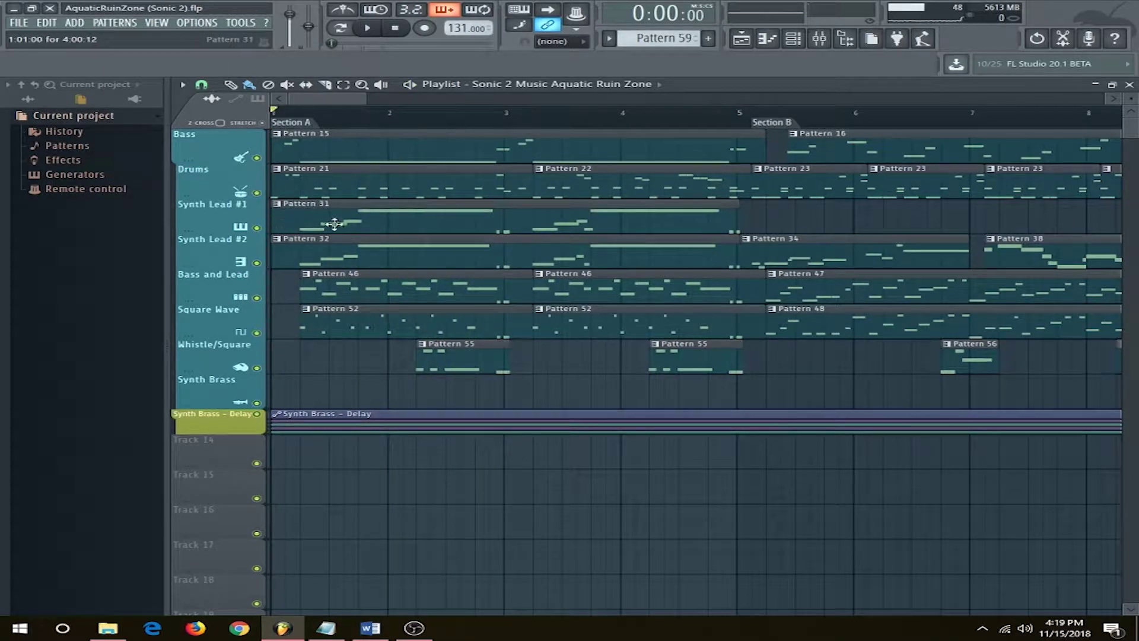
# Solo Whistle/Square and play it alone from about bar 2.3
pyautogui.rightClick(257, 368)
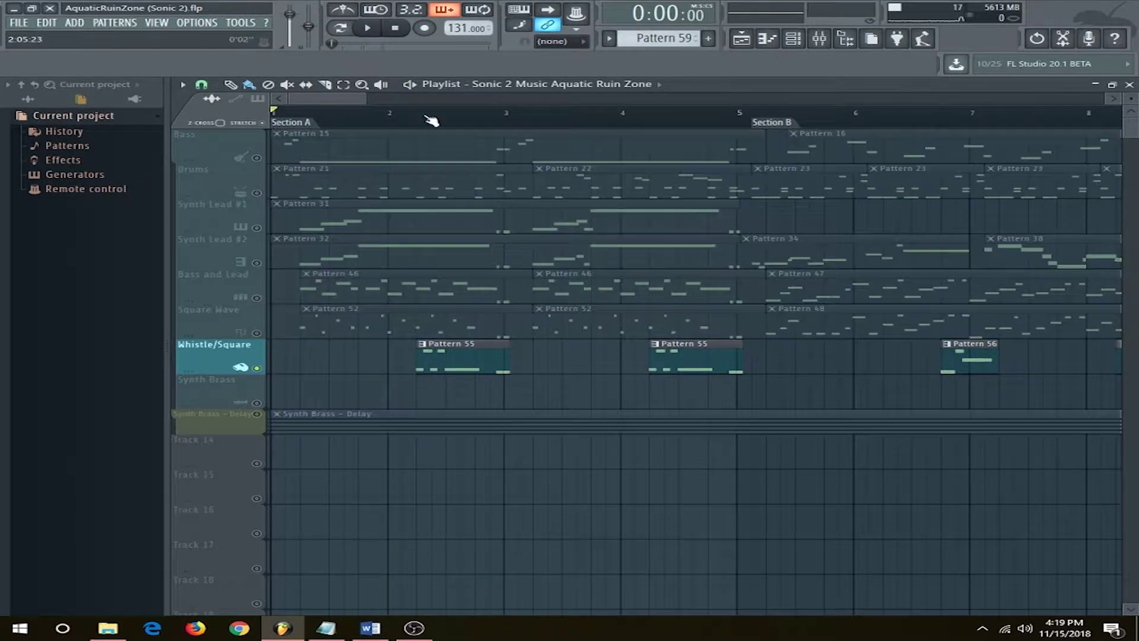
pyautogui.click(420, 113)
pyautogui.press('space')
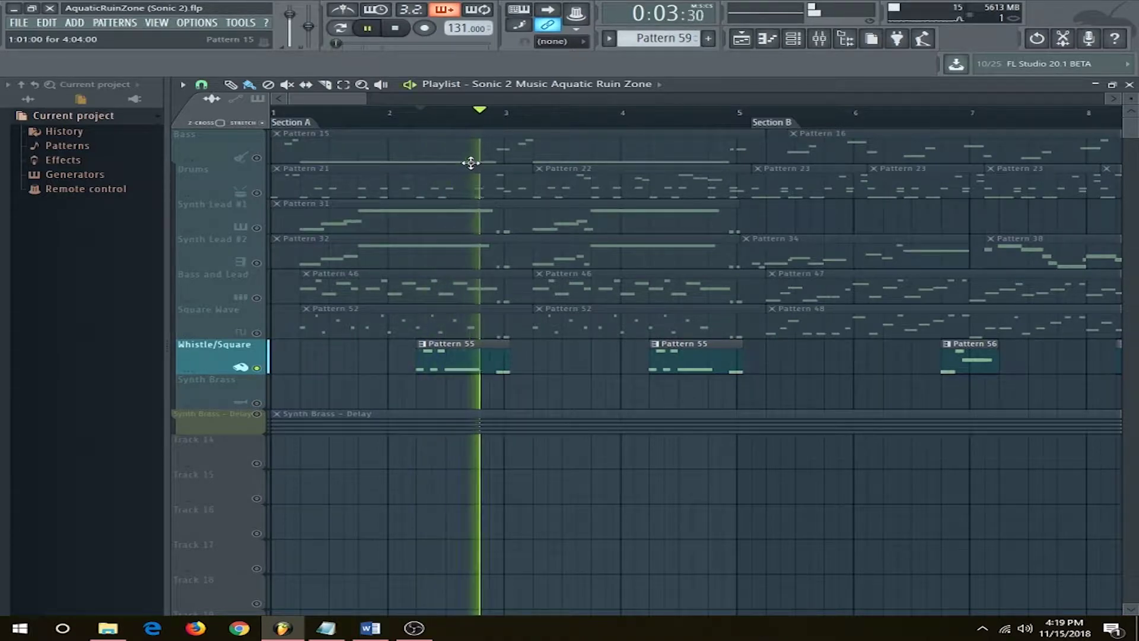
pyautogui.press('space')
# Unmute Drums, Bass and Lead, and Bass, mute Whistle/Square, and replay from the start
pyautogui.click(257, 193)
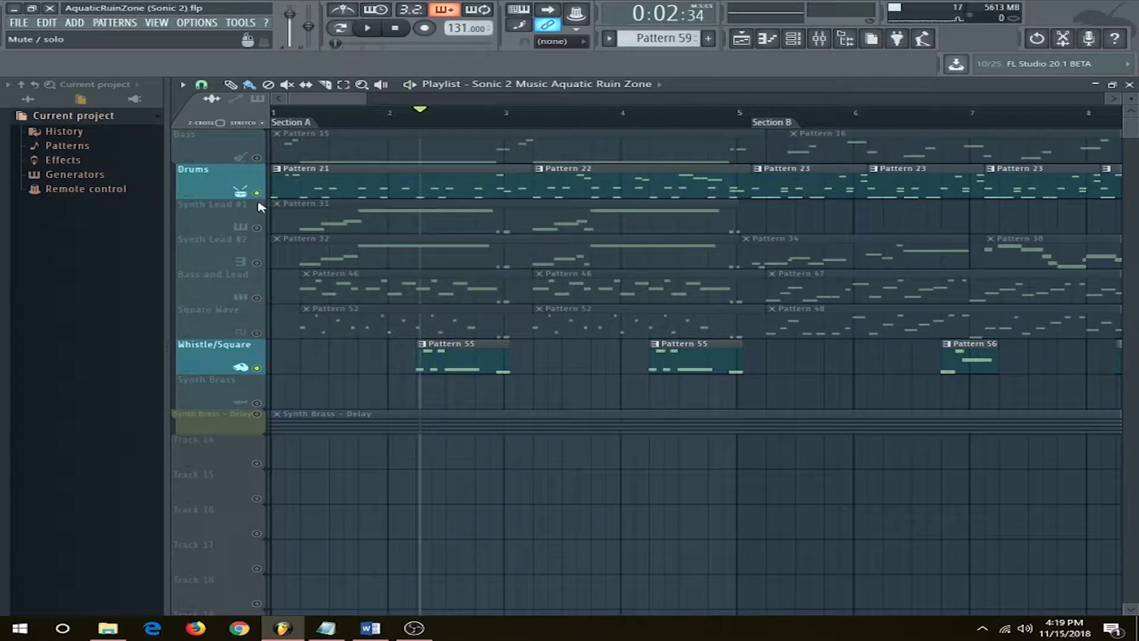
pyautogui.click(256, 298)
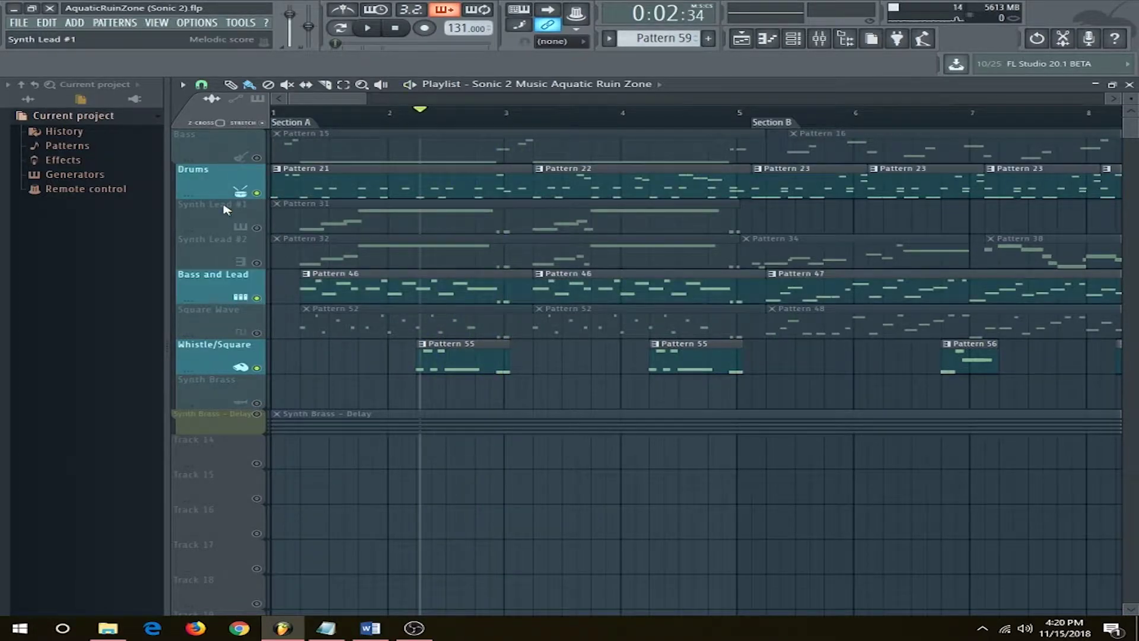
pyautogui.click(256, 157)
pyautogui.click(256, 367)
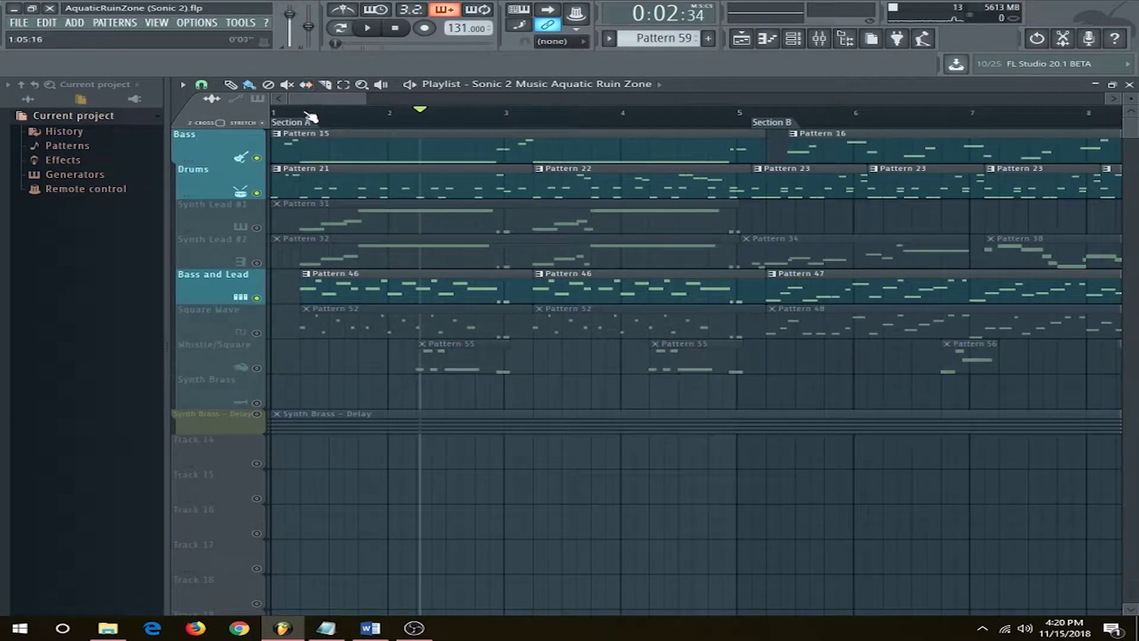
pyautogui.click(310, 112)
pyautogui.press('space')
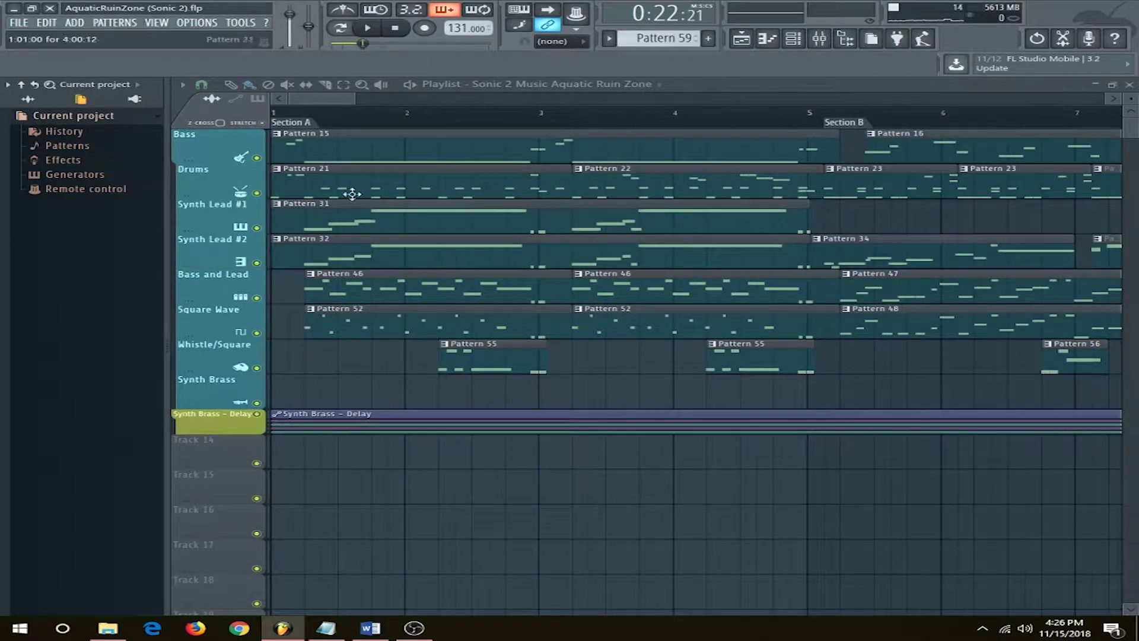
# Play Section C with only Synth Brass soloed, then add Synth Lead #2
pyautogui.scroll(-2, 509, 353)
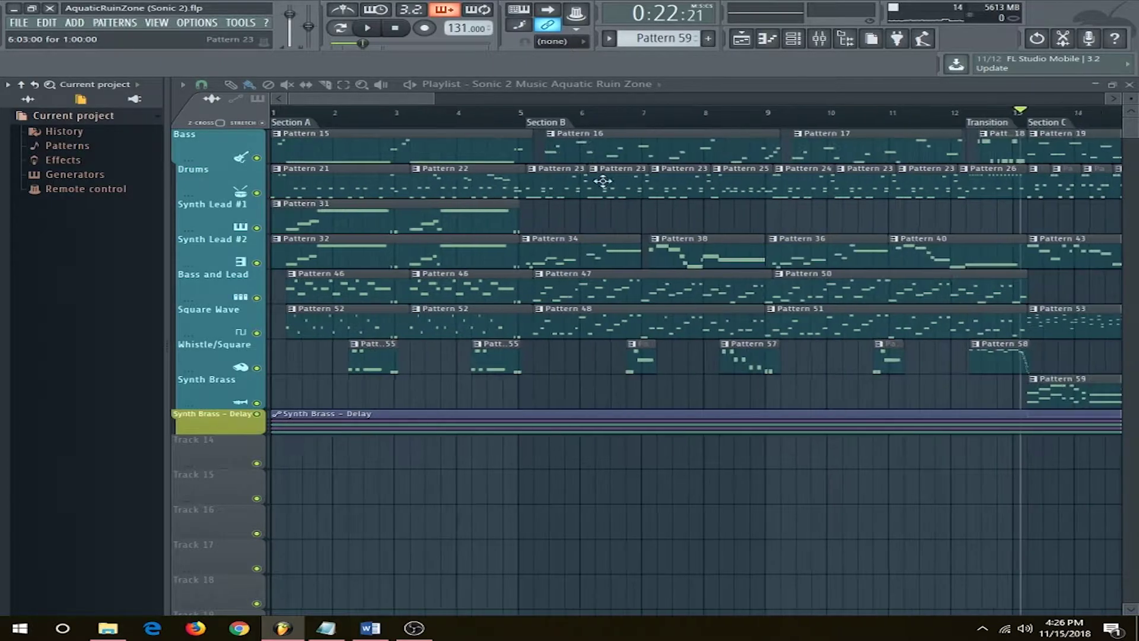
pyautogui.hscroll(4, 894, 391)
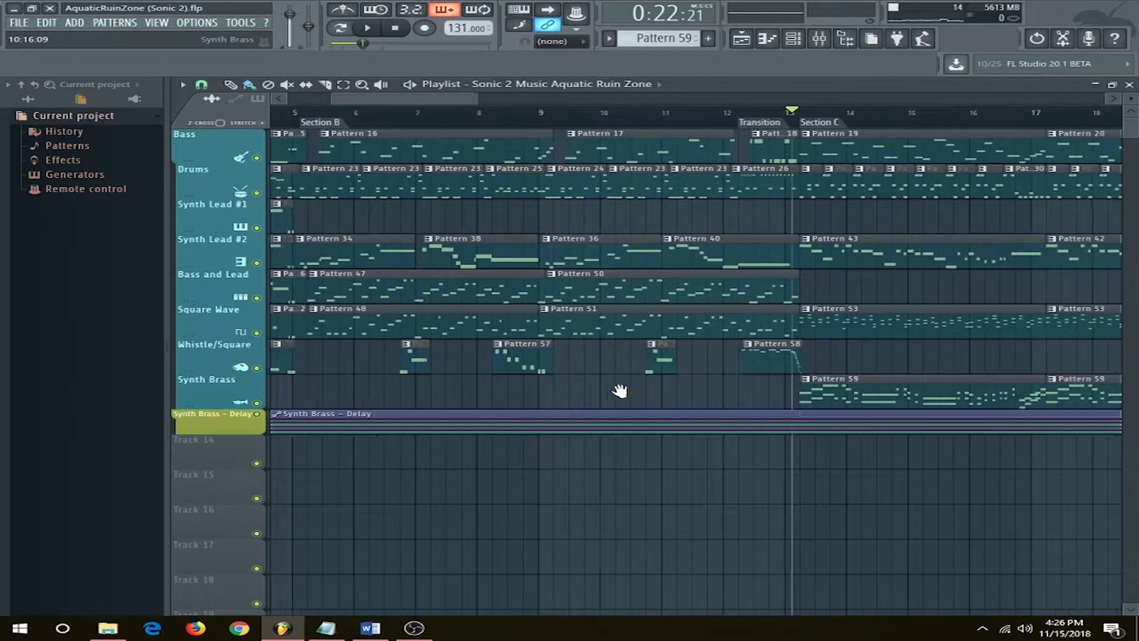
pyautogui.hscroll(2, 821, 364)
pyautogui.hscroll(2, 688, 366)
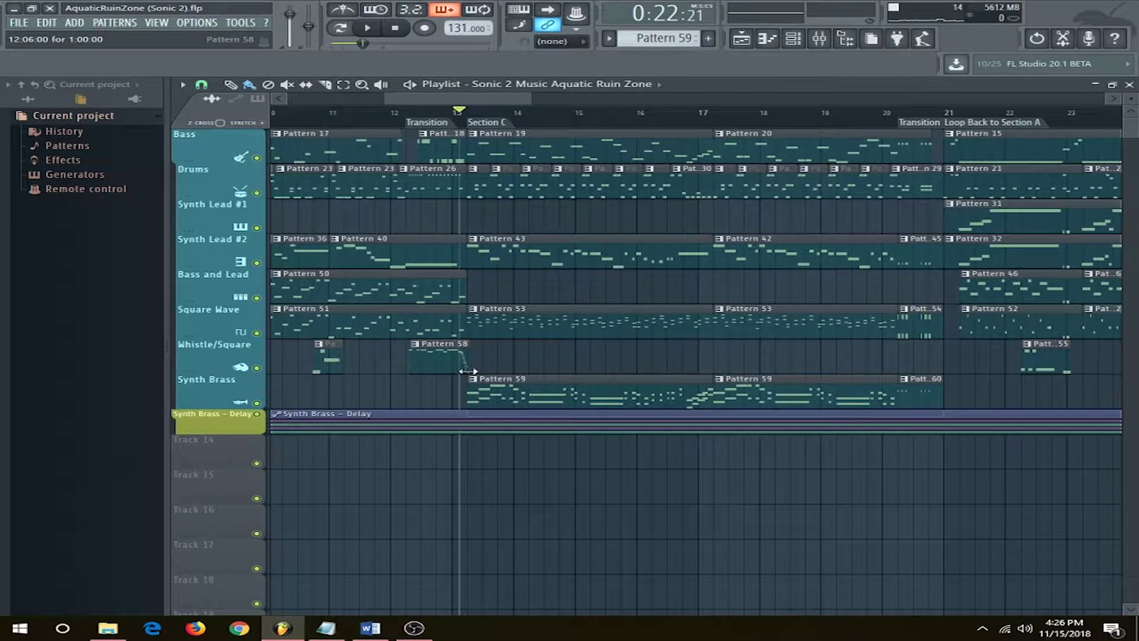
pyautogui.scroll(3, 468, 371)
pyautogui.rightClick(258, 404)
pyautogui.press('space')
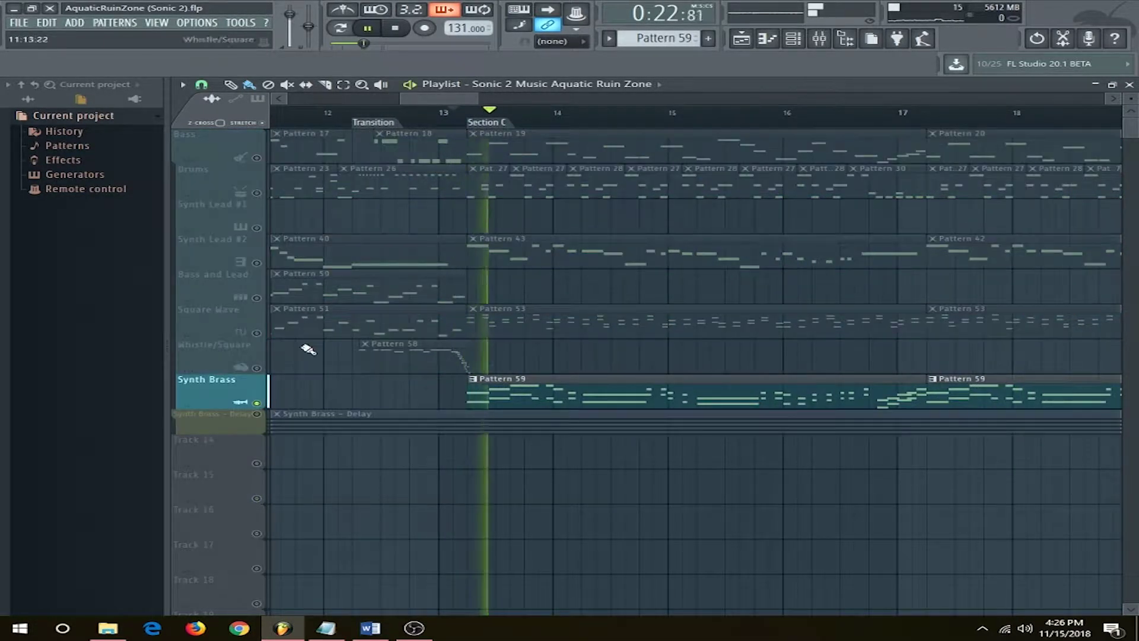
pyautogui.click(256, 263)
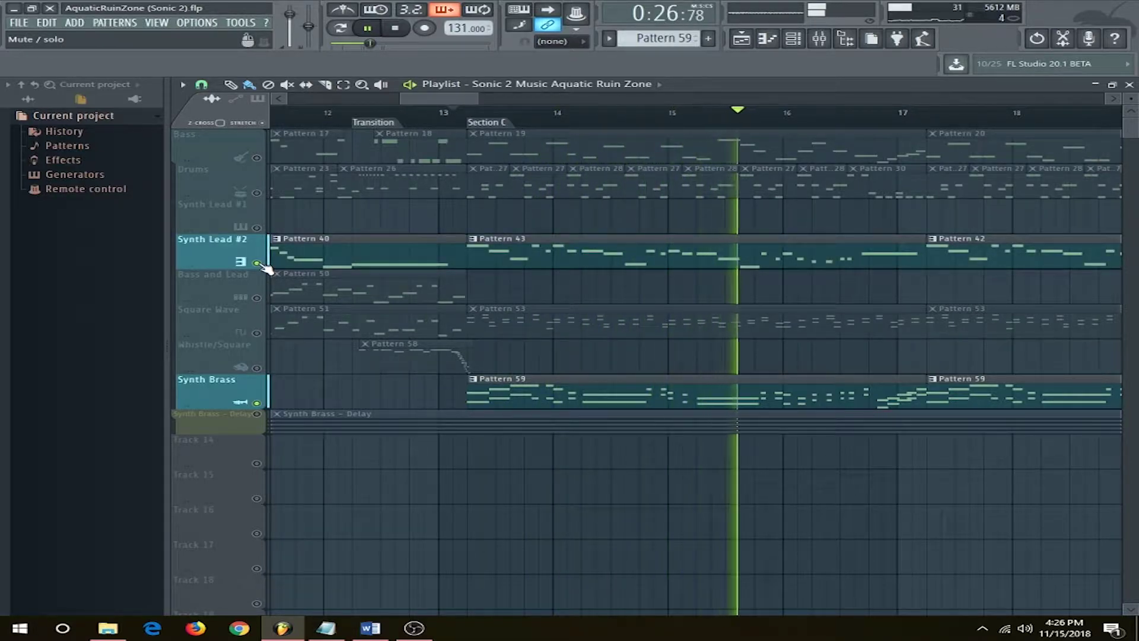
pyautogui.press('space')
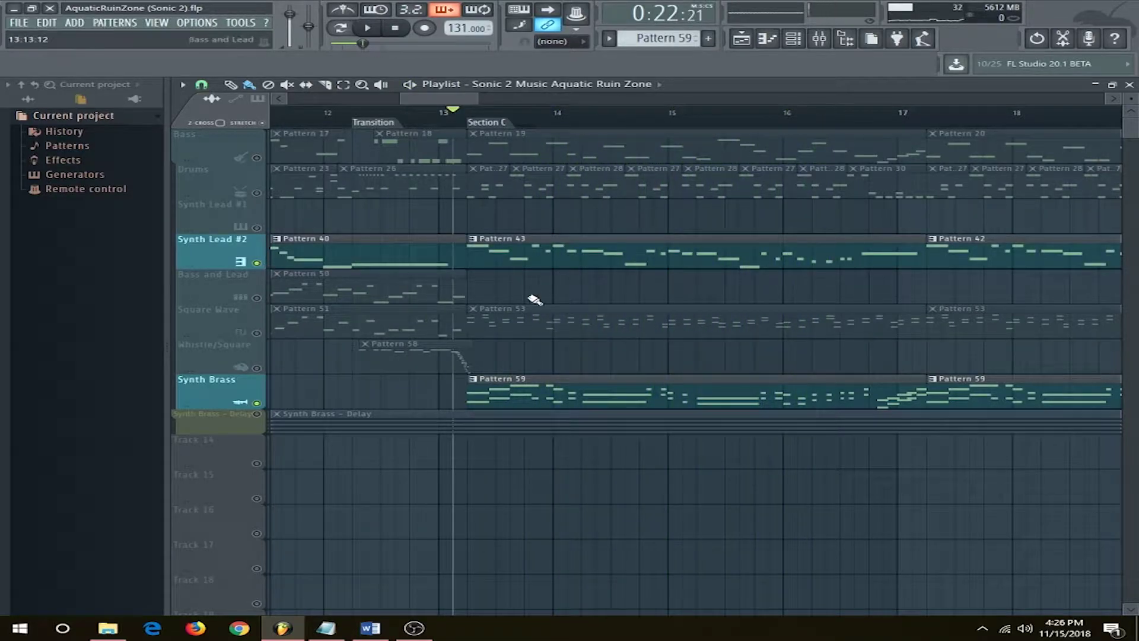
pyautogui.scroll(3, 649, 359)
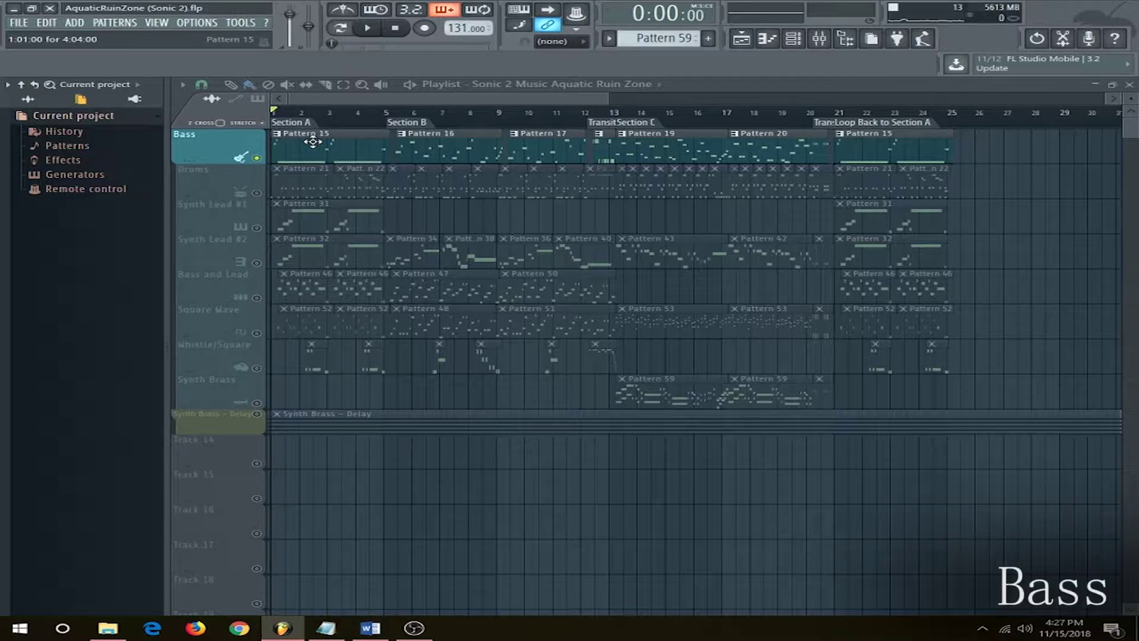
# Open Bass Pattern 15 in the piano roll and play its sustained D4 line
pyautogui.scroll(5, 303, 170)
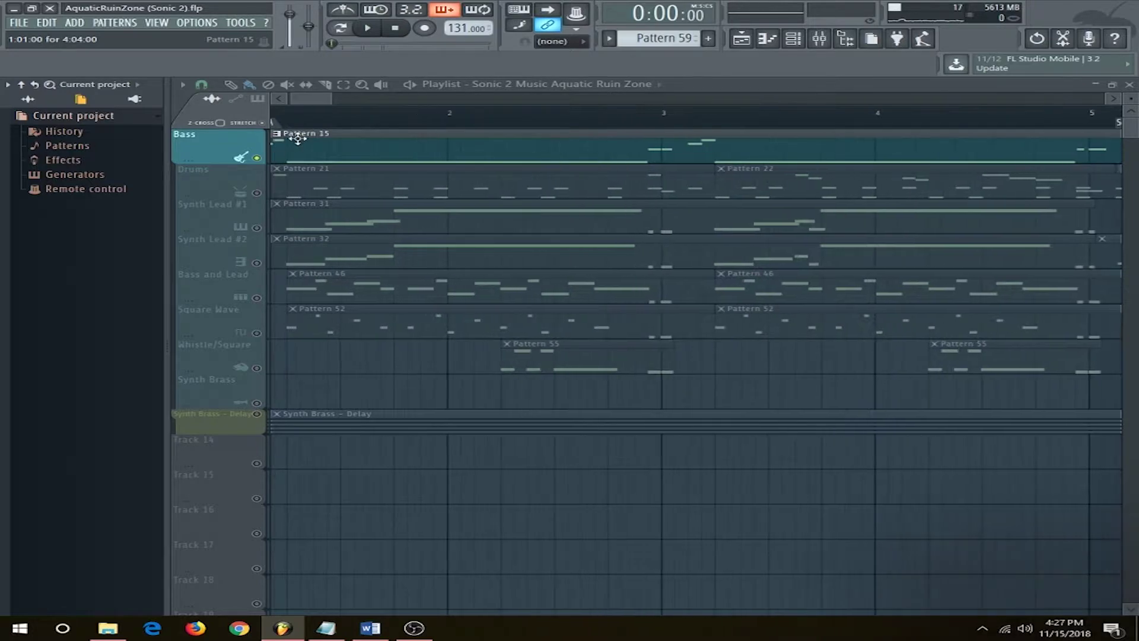
pyautogui.doubleClick(304, 159)
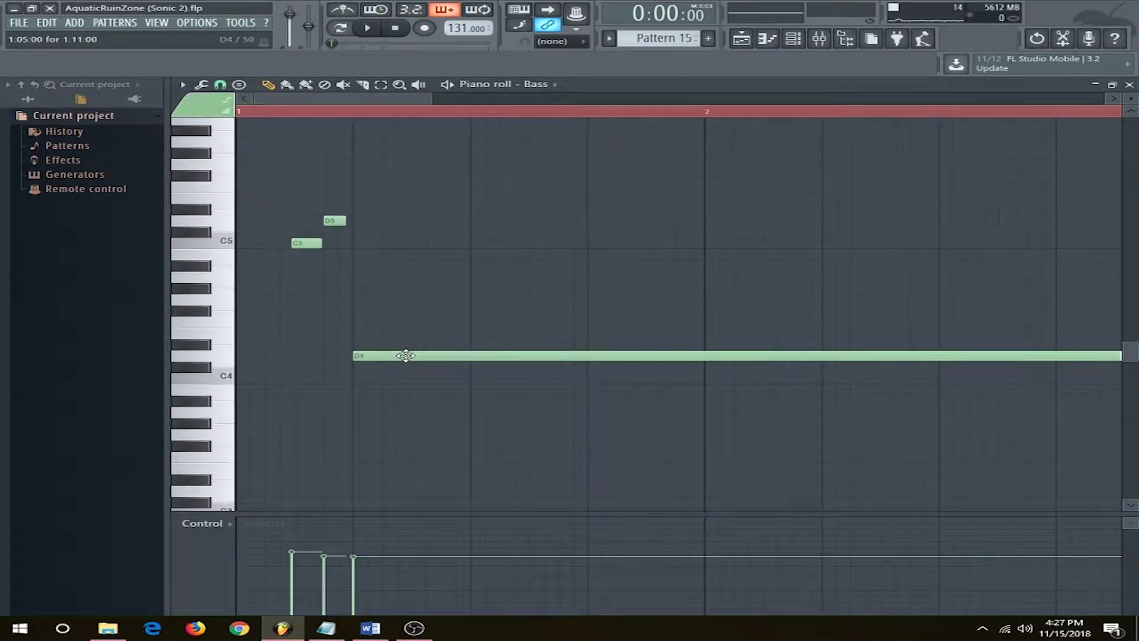
pyautogui.scroll(-4, 310, 270)
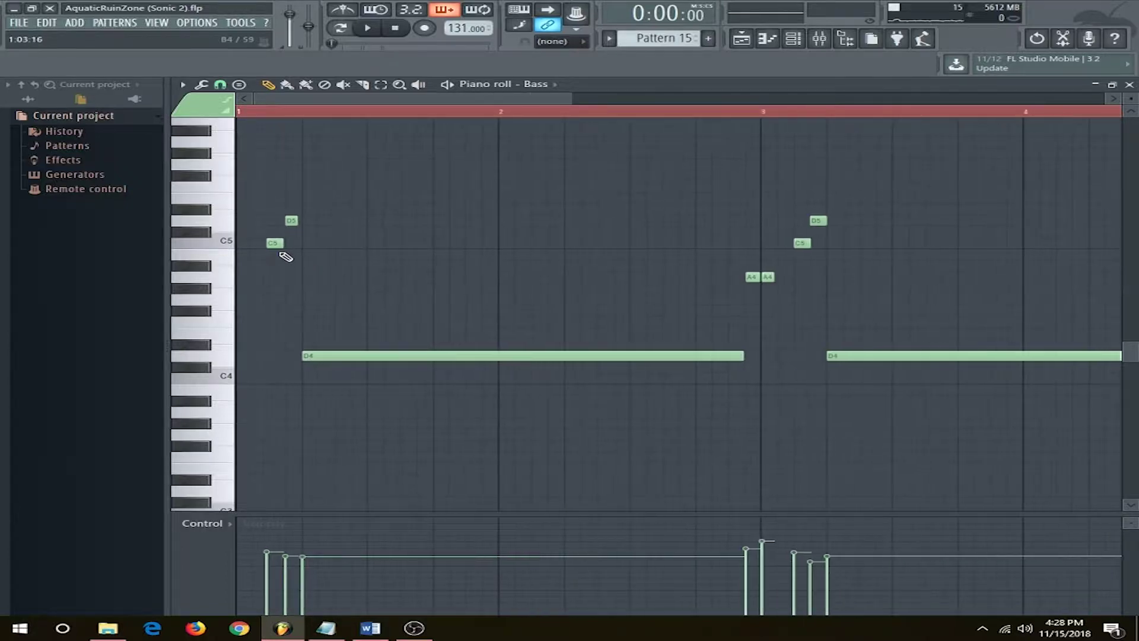
pyautogui.press('space')
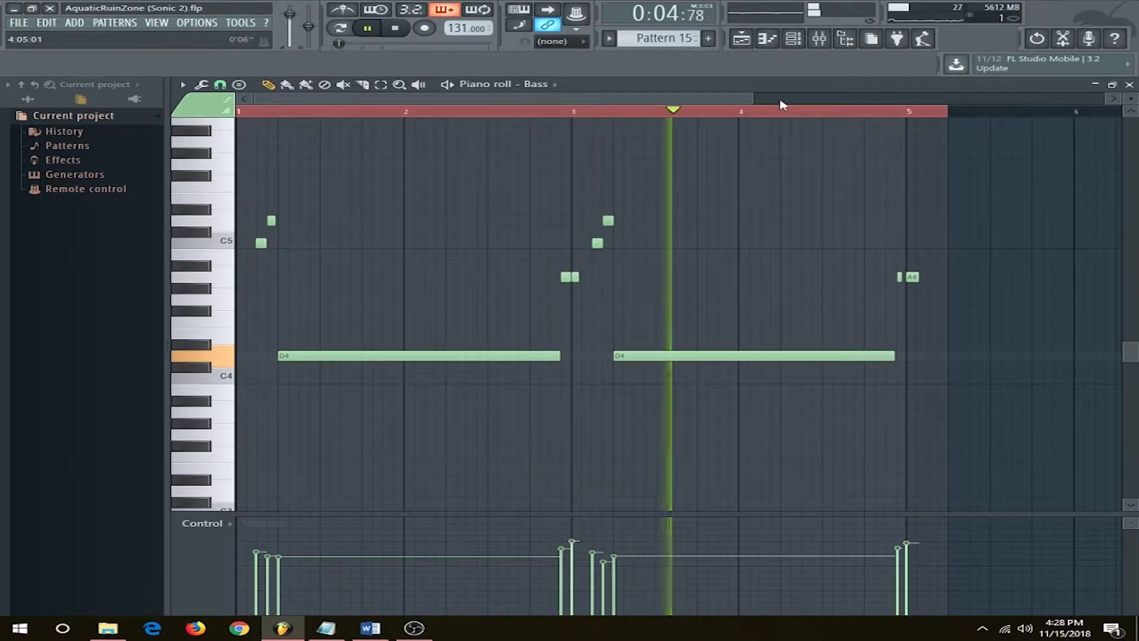
pyautogui.press('space')
# Play the soloed Bass from Section B and open its Pattern 16 notes
pyautogui.click(741, 39)
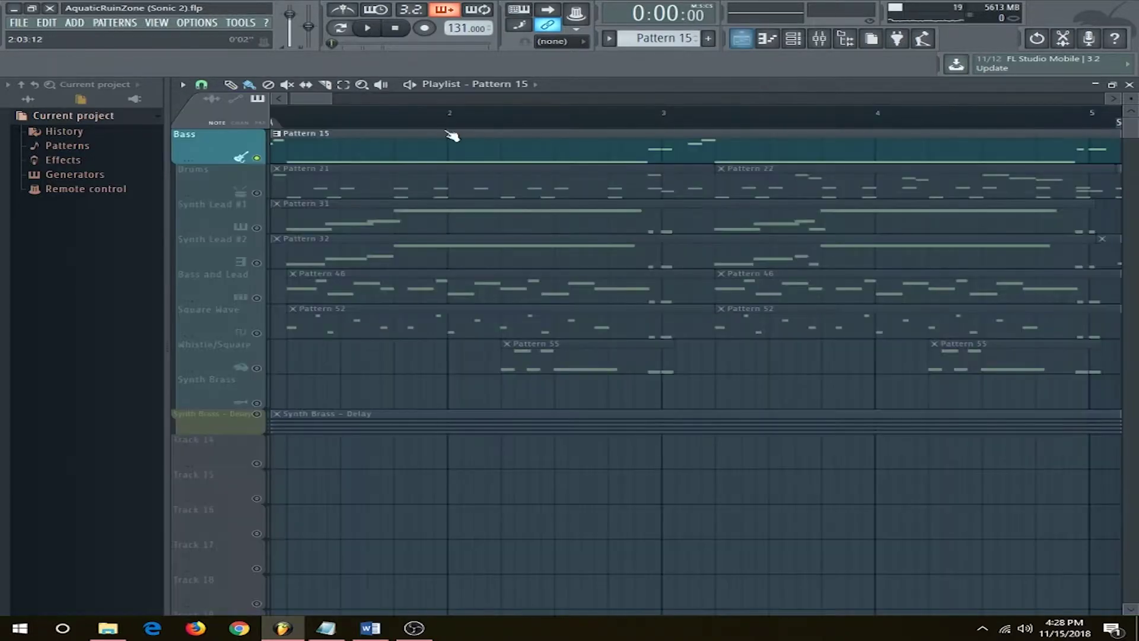
pyautogui.scroll(-6, 616, 180)
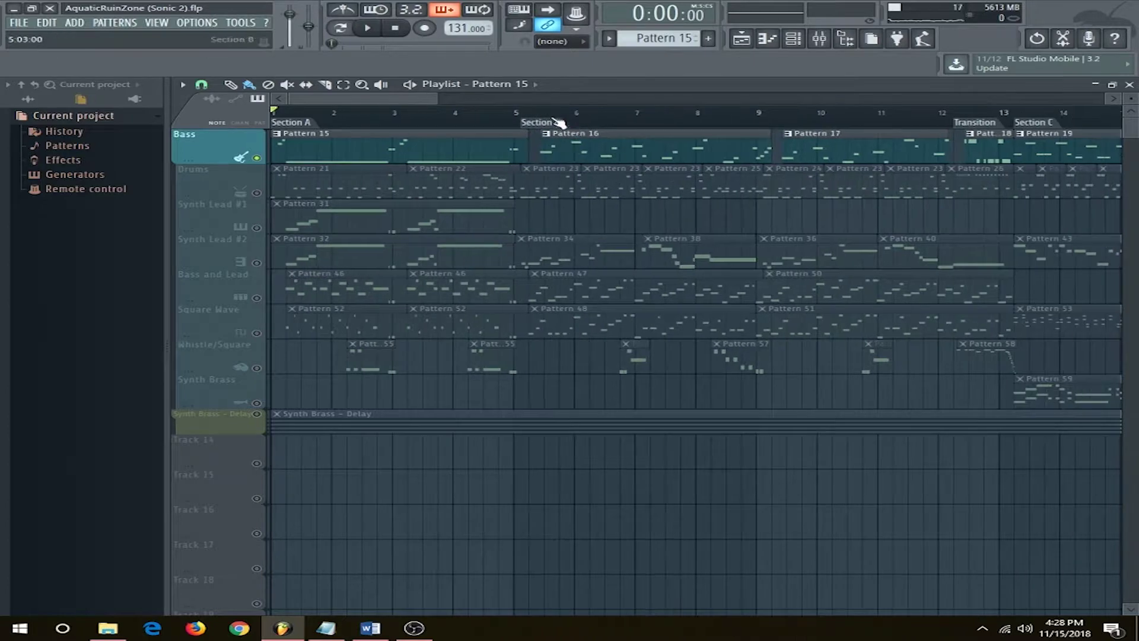
pyautogui.click(534, 112)
pyautogui.press('space')
pyautogui.scroll(2, 601, 182)
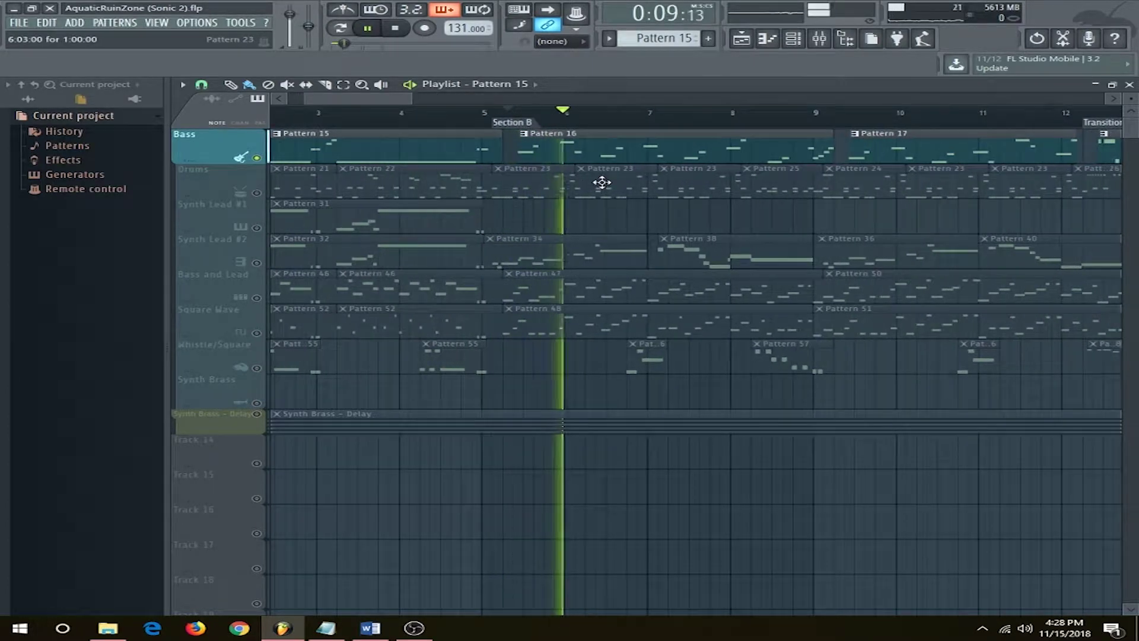
pyautogui.doubleClick(605, 135)
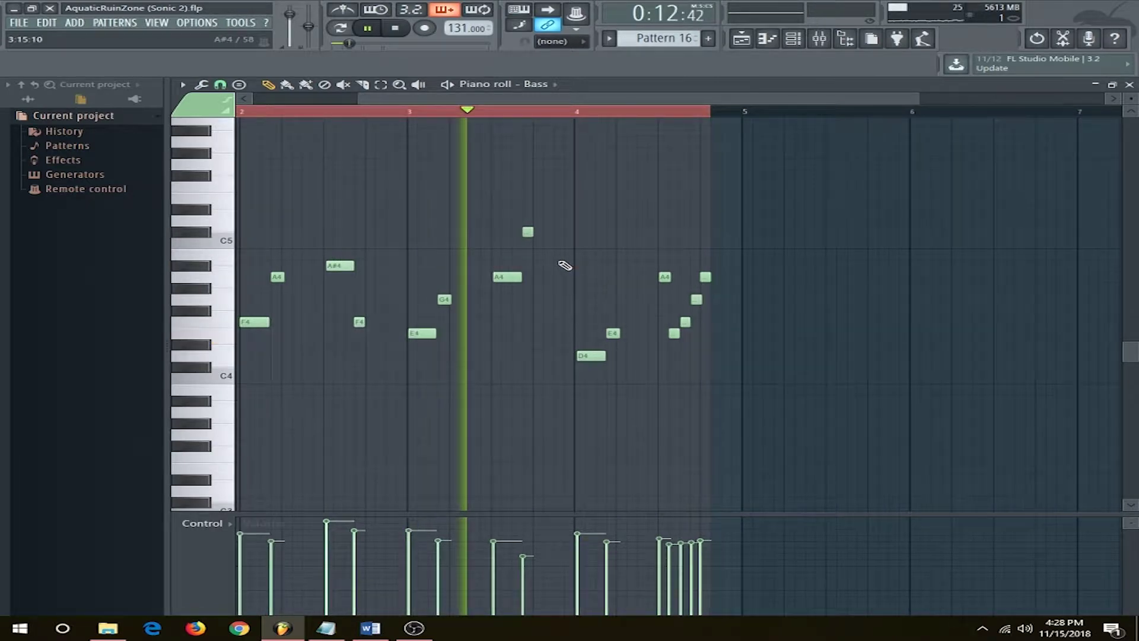
pyautogui.press('space')
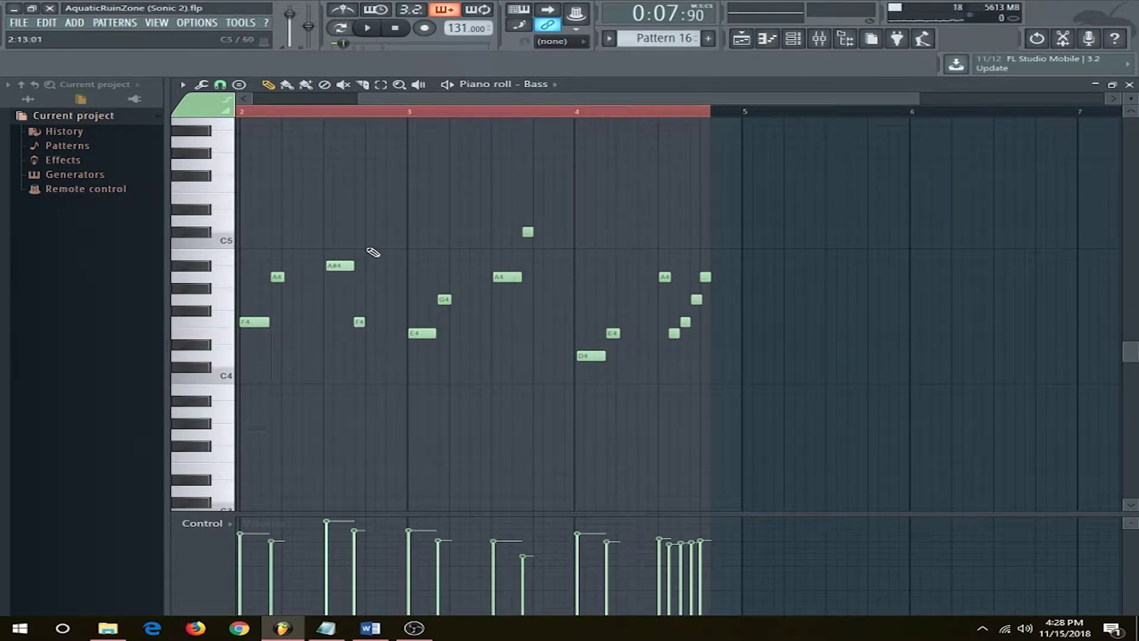
# Play Bass Pattern 16 from a chosen point within the pattern
pyautogui.hscroll(-3, 367, 248)
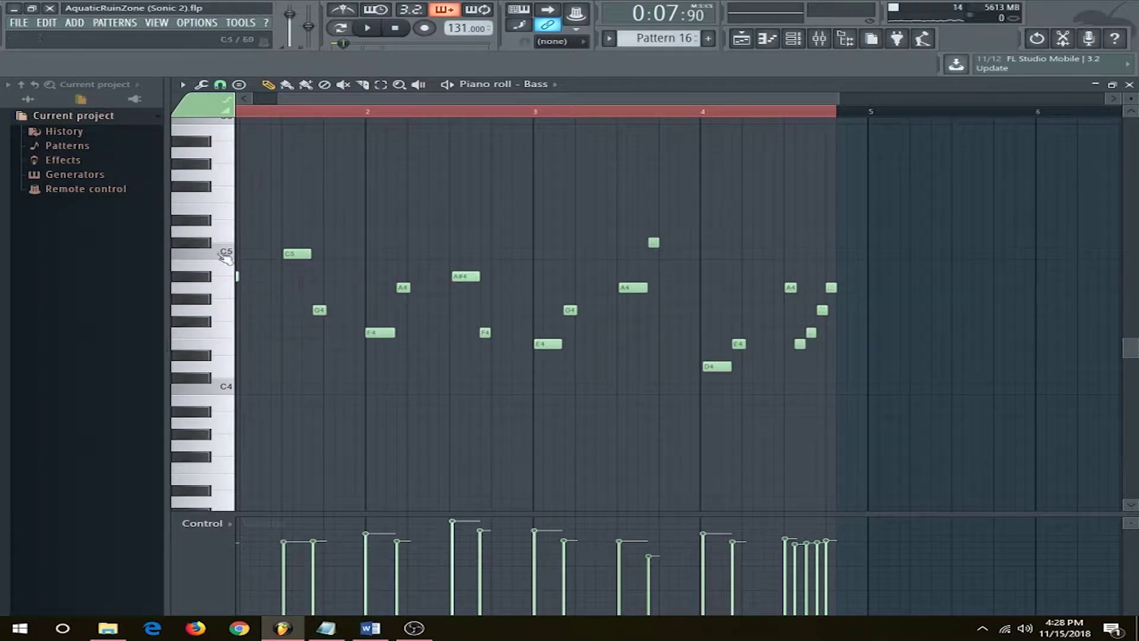
pyautogui.hscroll(-1, 585, 230)
pyautogui.keyDown('ctrl'); pyautogui.scroll(2, 271, 295); pyautogui.keyUp('ctrl')
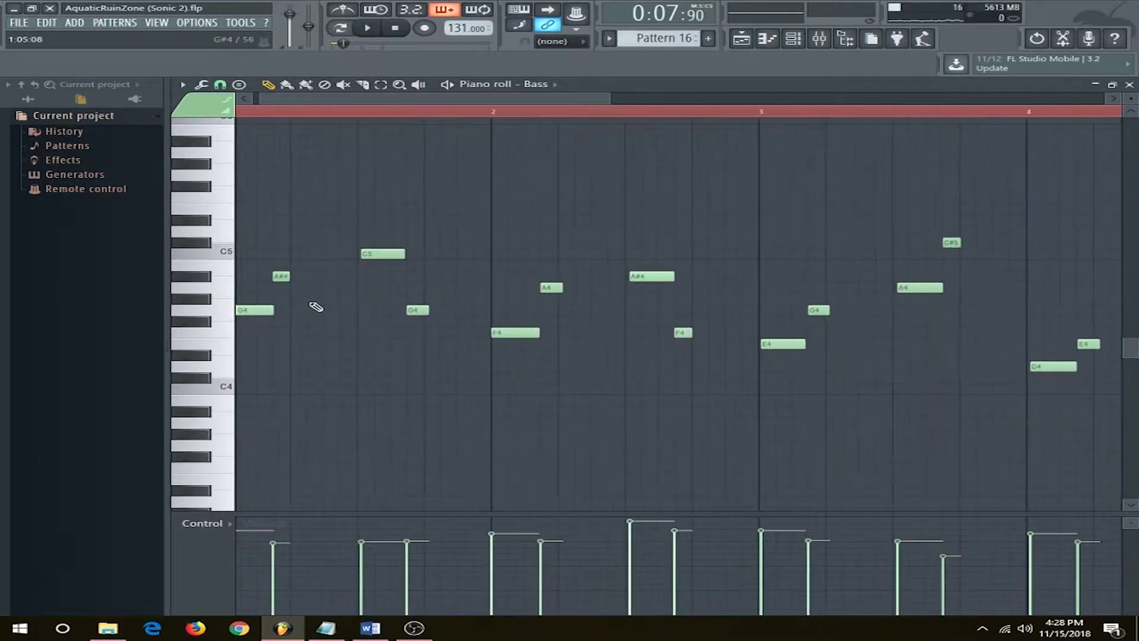
pyautogui.keyDown('ctrl'); pyautogui.scroll(-2, 362, 307); pyautogui.keyUp('ctrl')
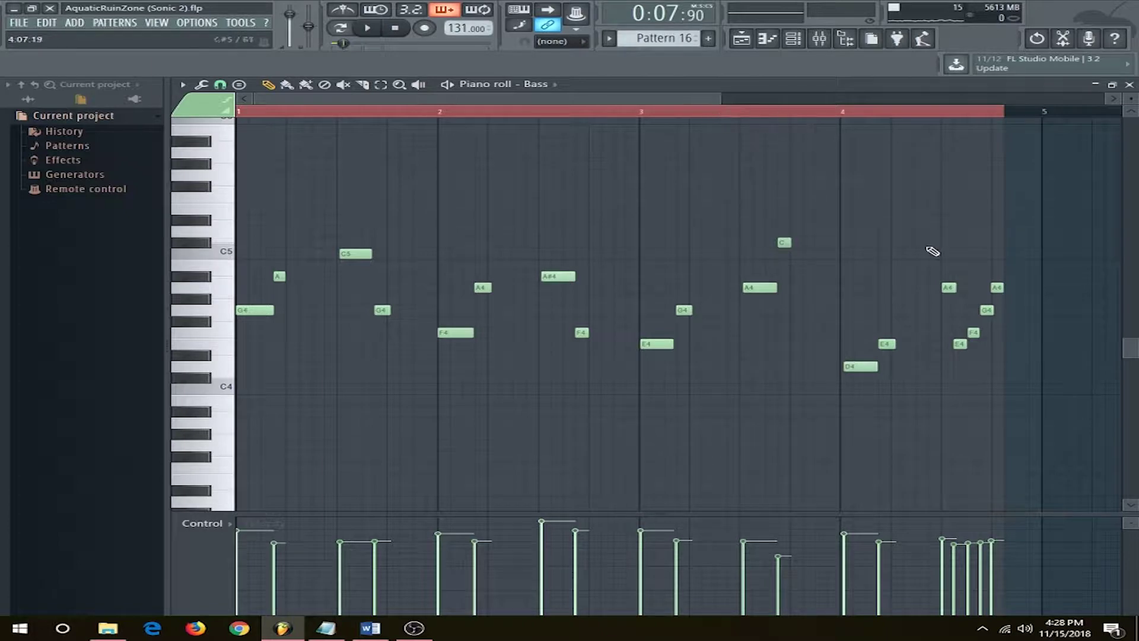
pyautogui.click(780, 115)
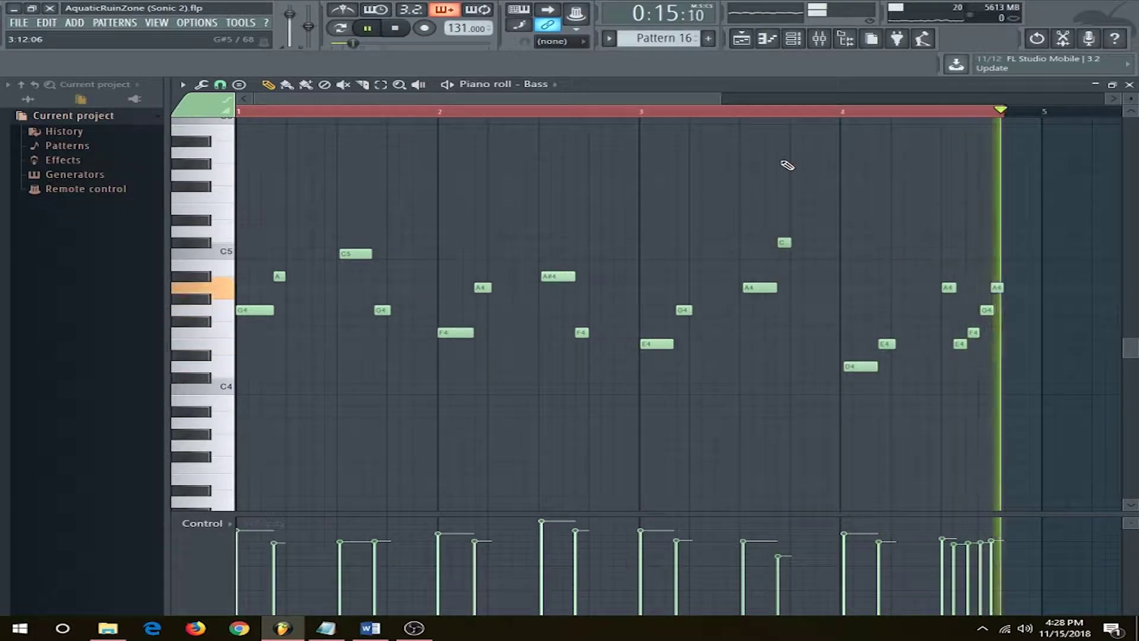
pyautogui.press('space')
# Play Bass from Pattern 17's start, view its notes, and return to the playlist
pyautogui.click(742, 40)
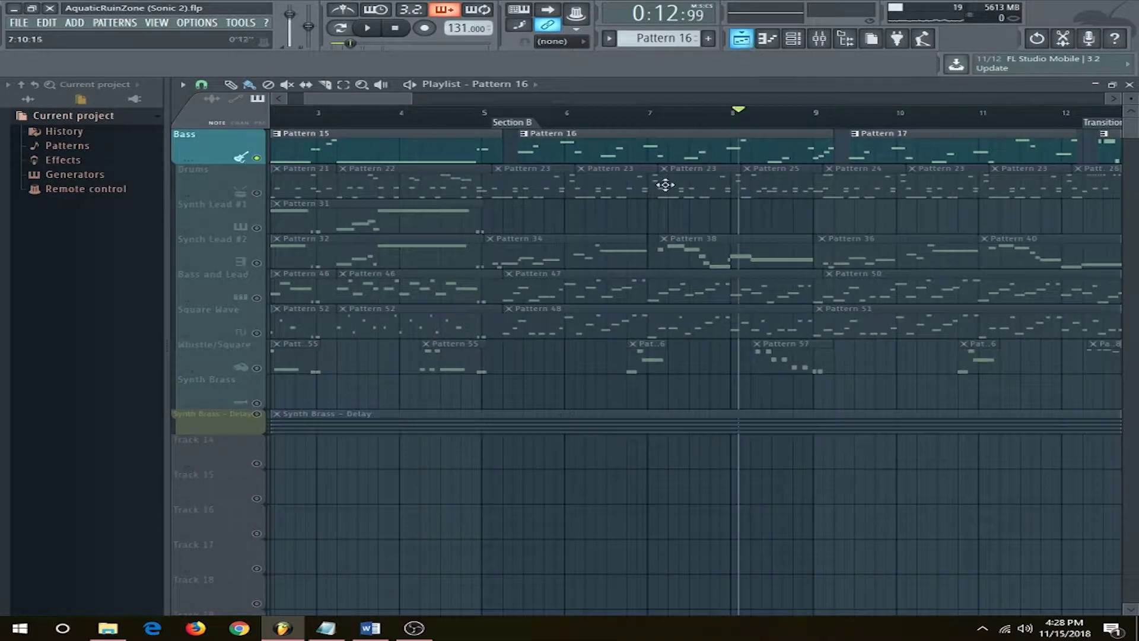
pyautogui.click(795, 114)
pyautogui.press('space')
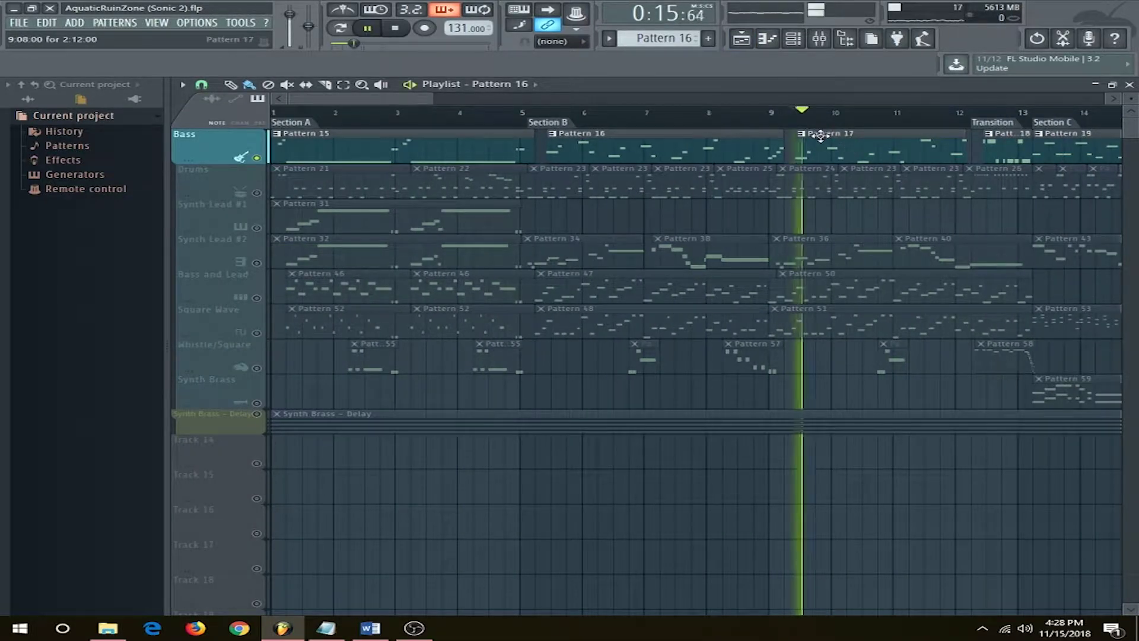
pyautogui.doubleClick(826, 143)
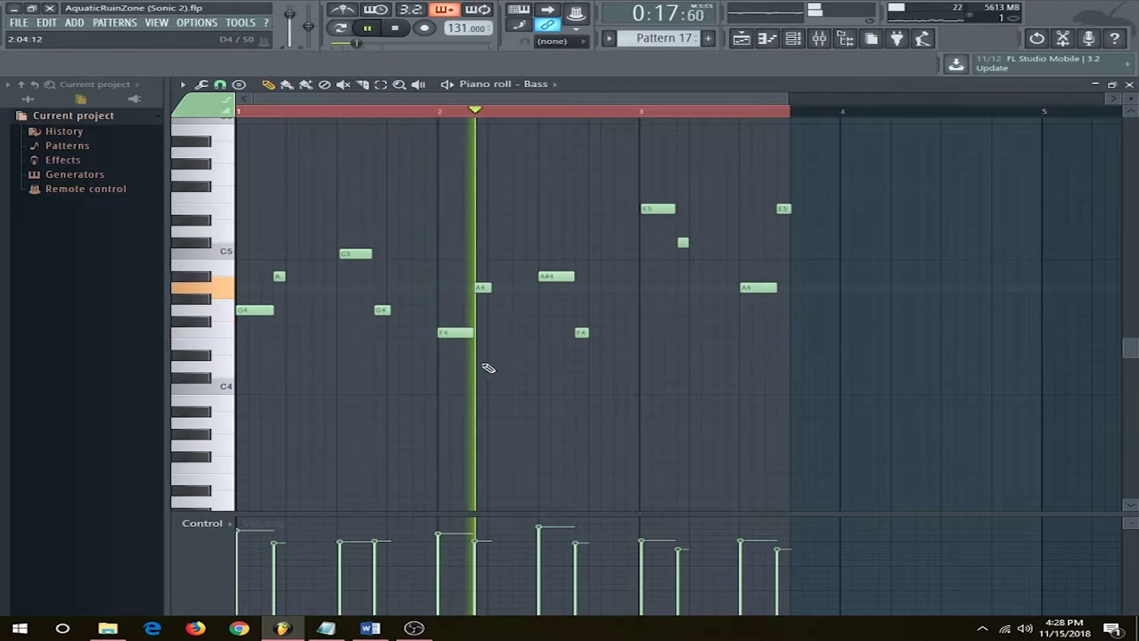
pyautogui.scroll(1, 570, 377)
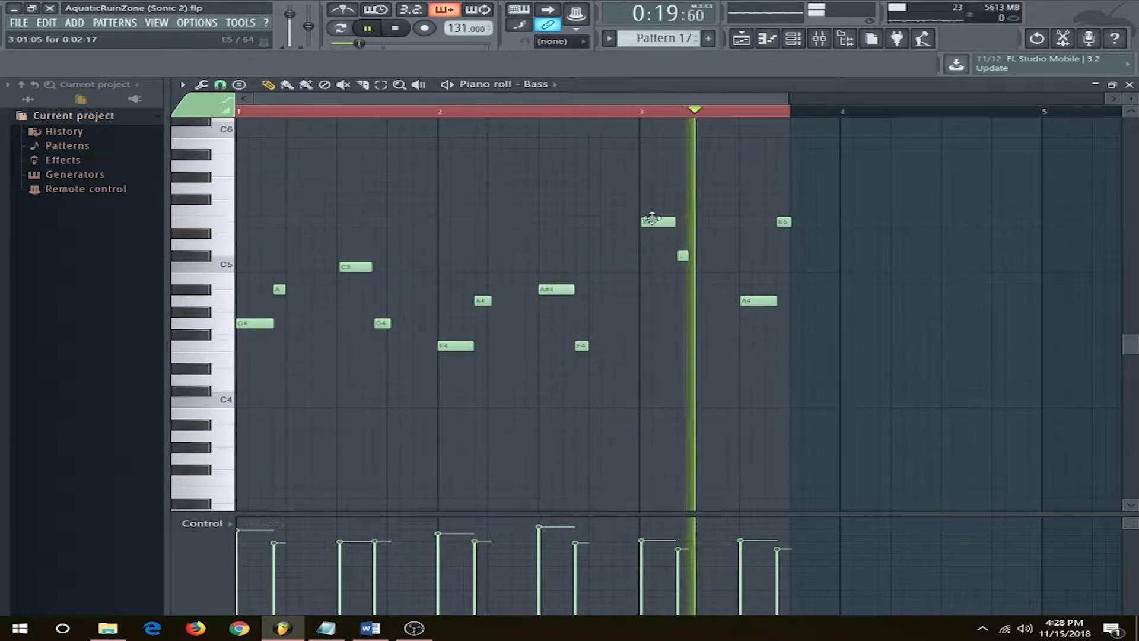
pyautogui.press('space')
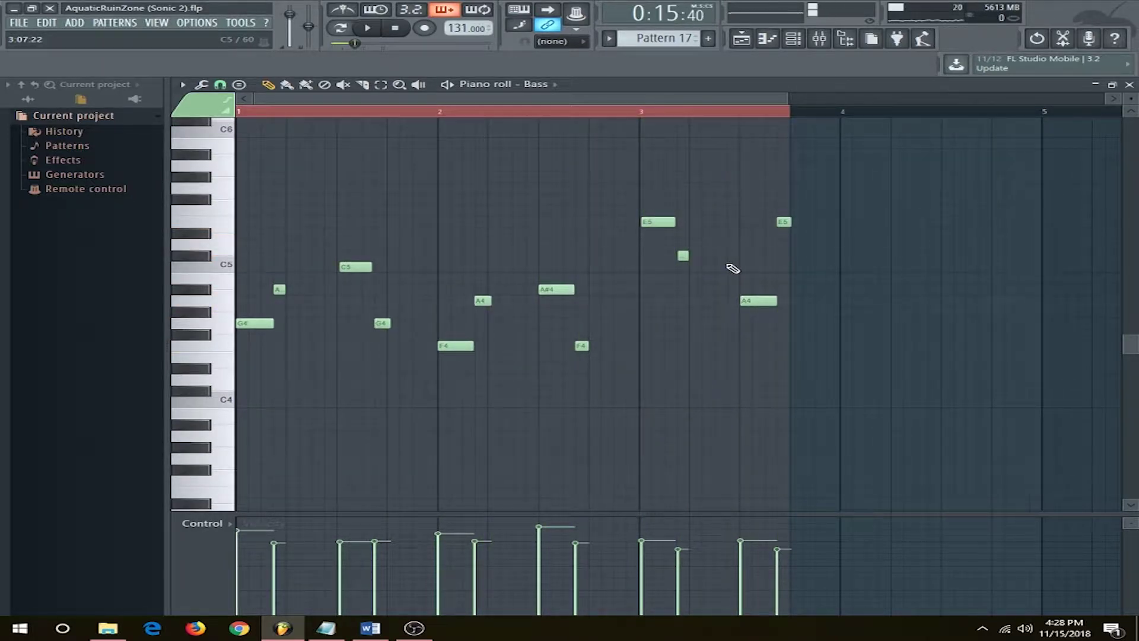
pyautogui.click(741, 39)
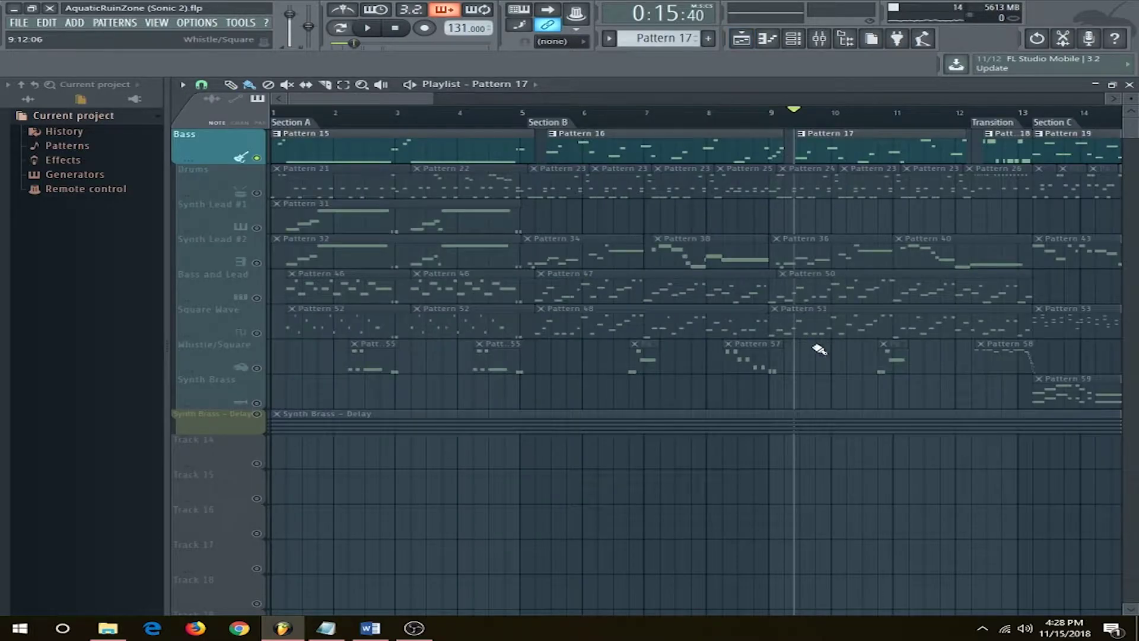
# Play the soloed Bass from the Transition marker, then stop
pyautogui.hscroll(5, 668, 356)
pyautogui.click(680, 119)
pyautogui.press('space')
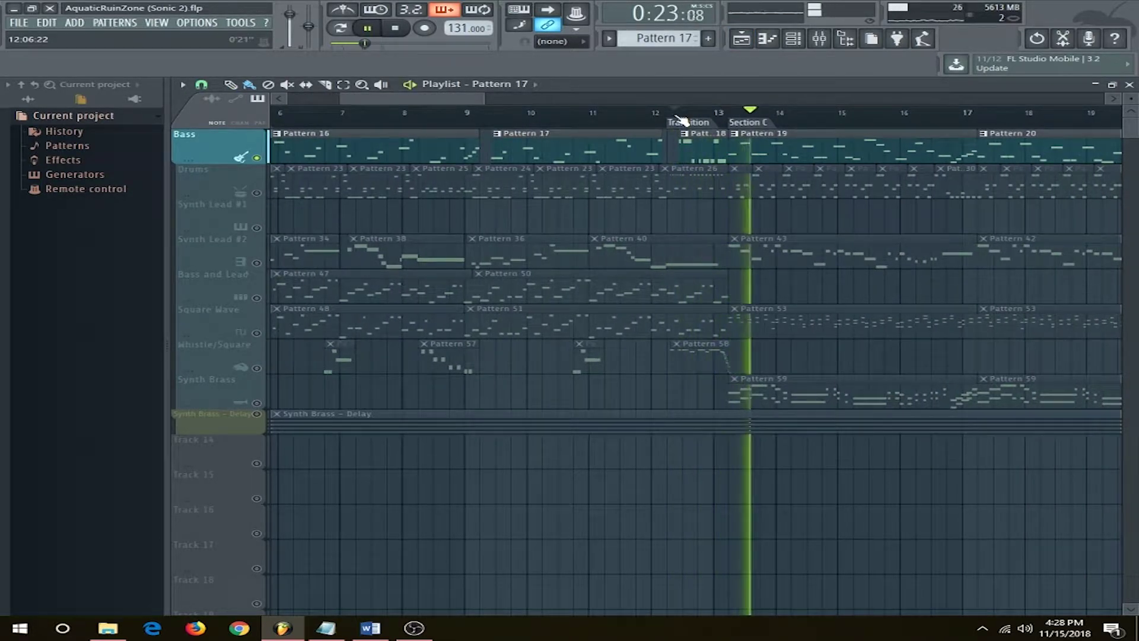
pyautogui.press('space')
# Replay the Bass from just before bar 12 into Section C
pyautogui.scroll(3, 660, 137)
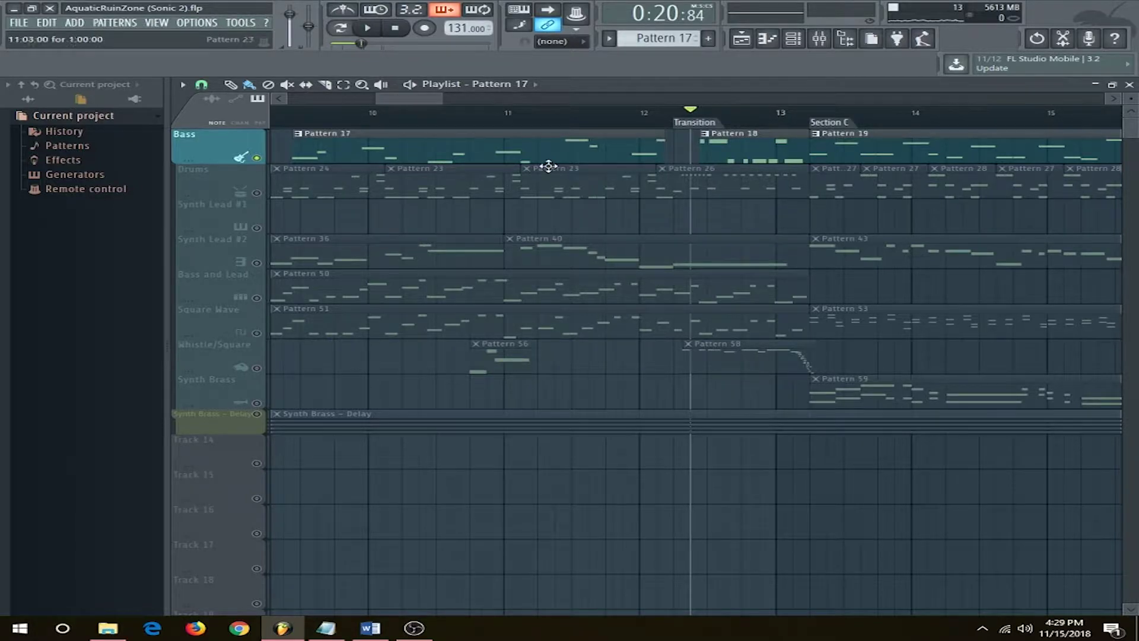
pyautogui.scroll(-2, 546, 165)
pyautogui.click(631, 119)
pyautogui.press('space')
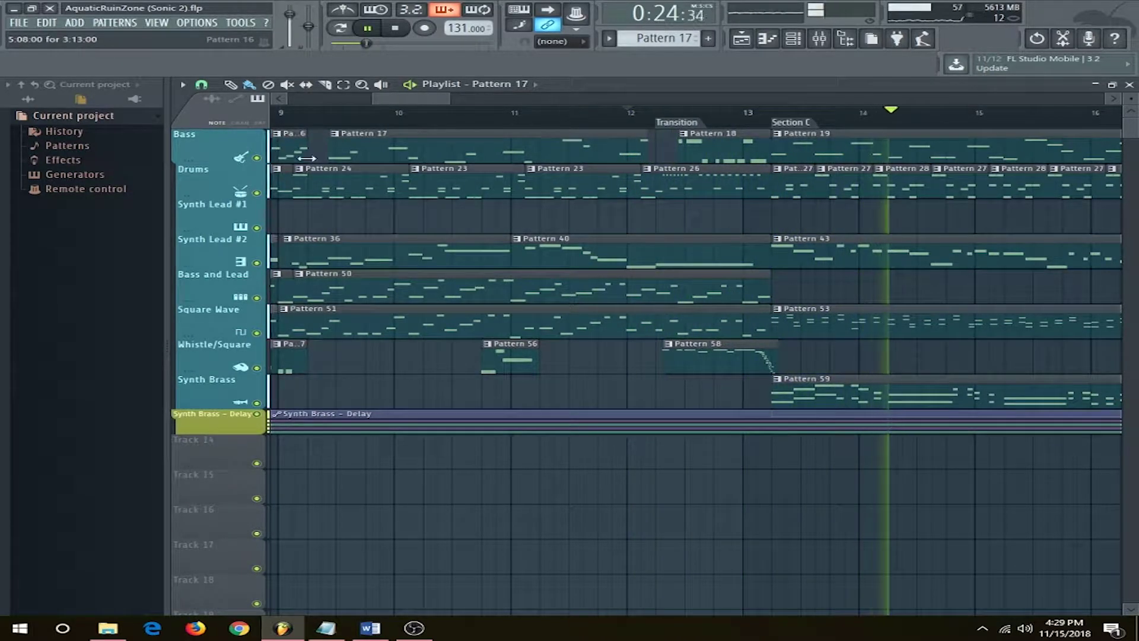
pyautogui.press('space')
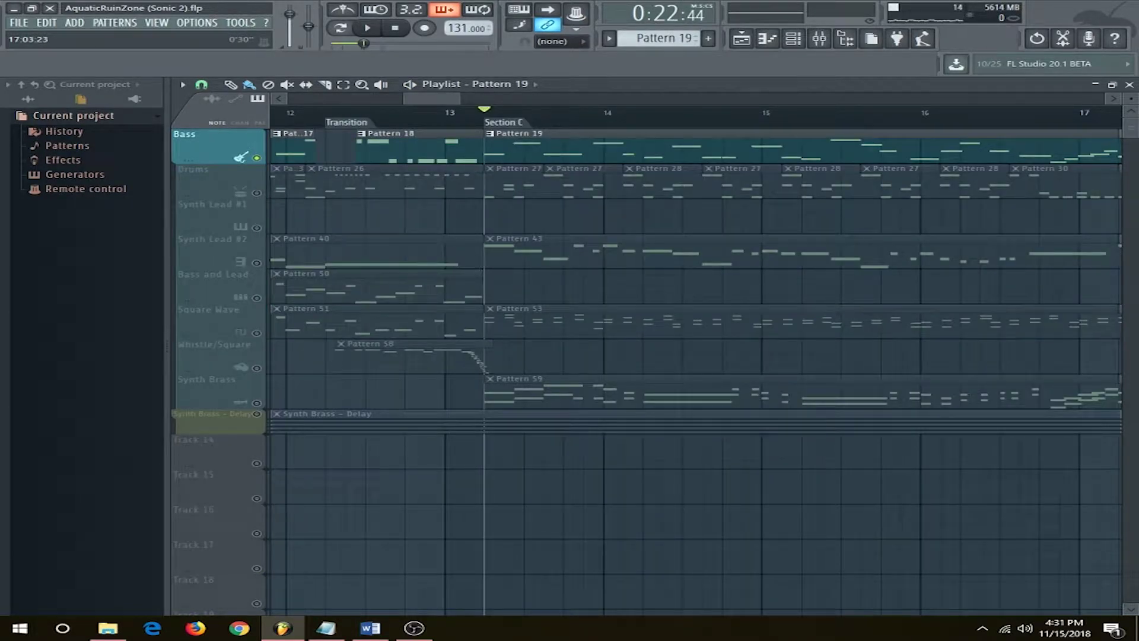
pyautogui.press('space')
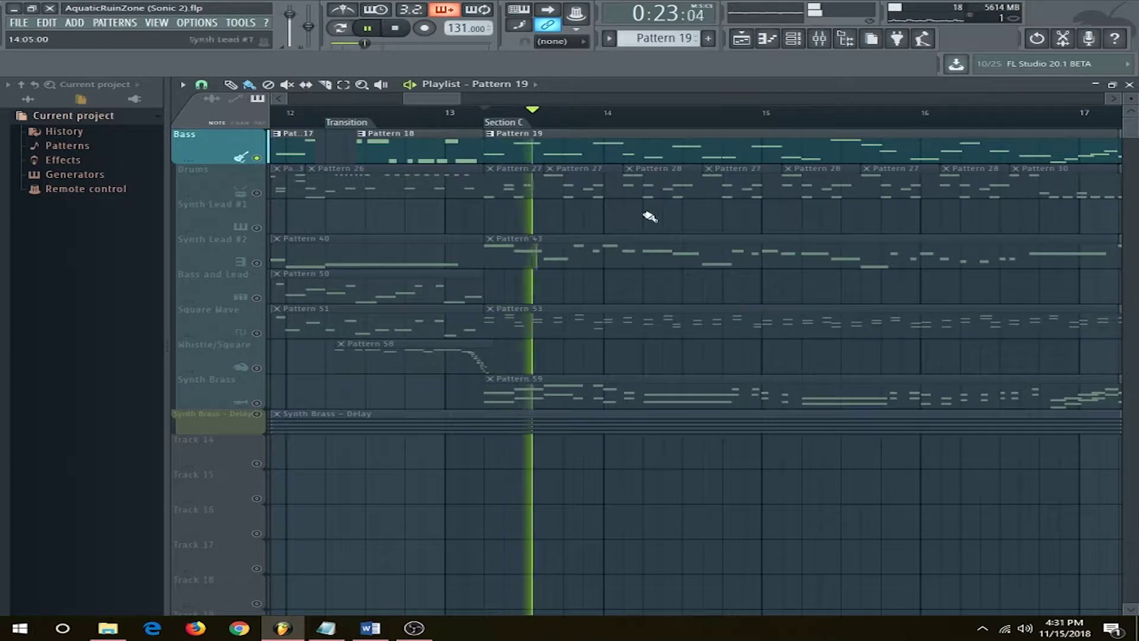
# Open Bass Pattern 19 in the piano roll and play its opening bars
pyautogui.doubleClick(610, 140)
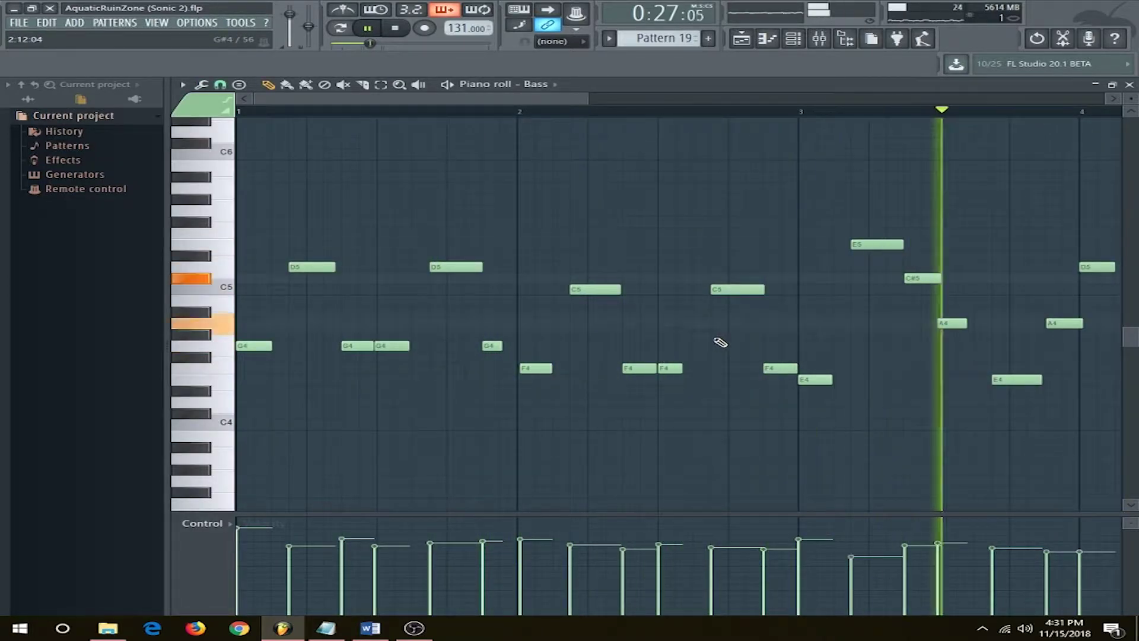
pyautogui.press('space')
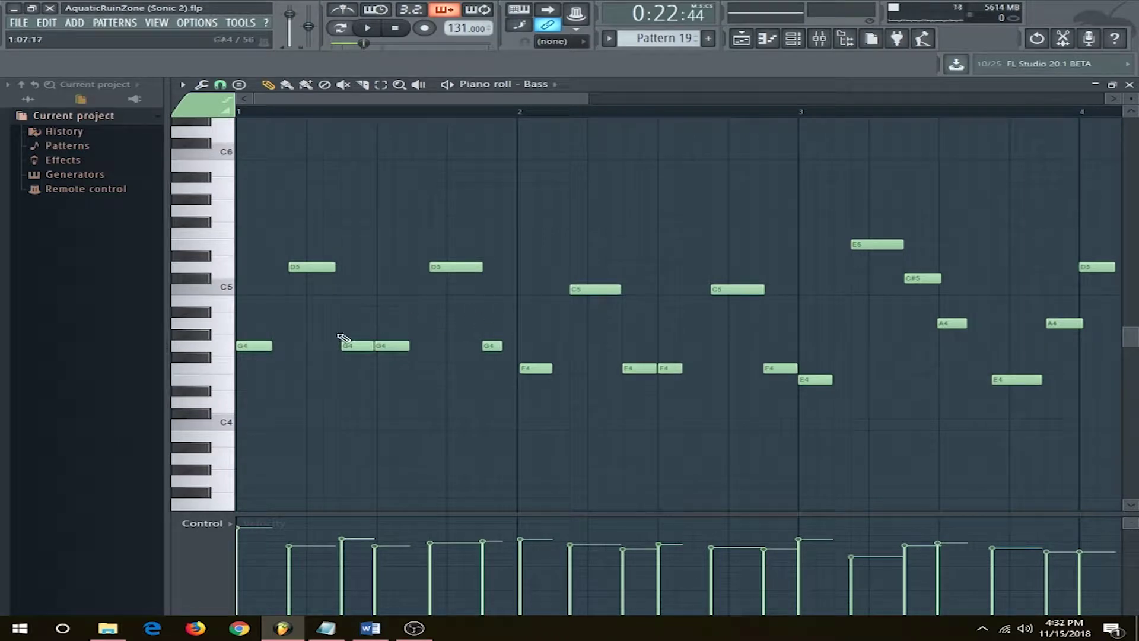
pyautogui.scroll(4, 282, 323)
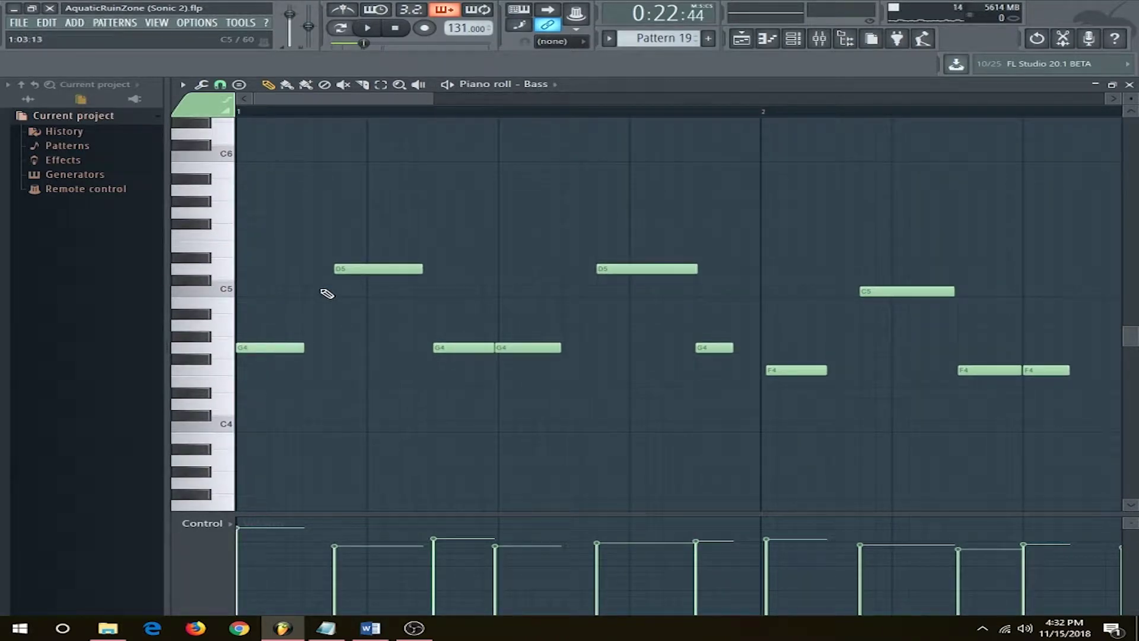
pyautogui.press('space')
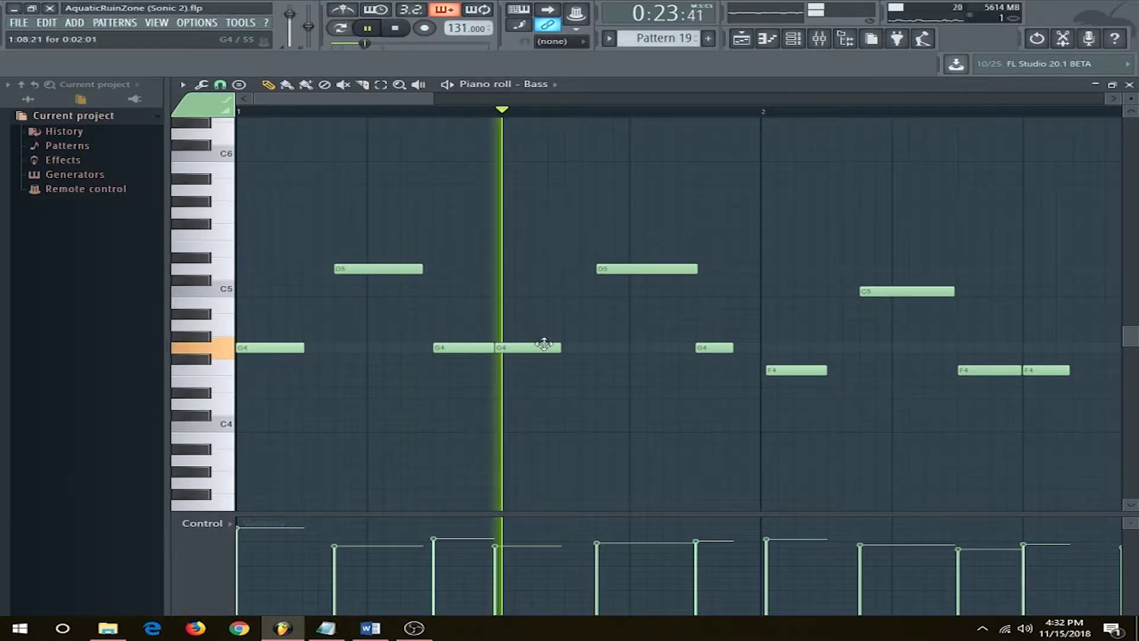
pyautogui.press('space')
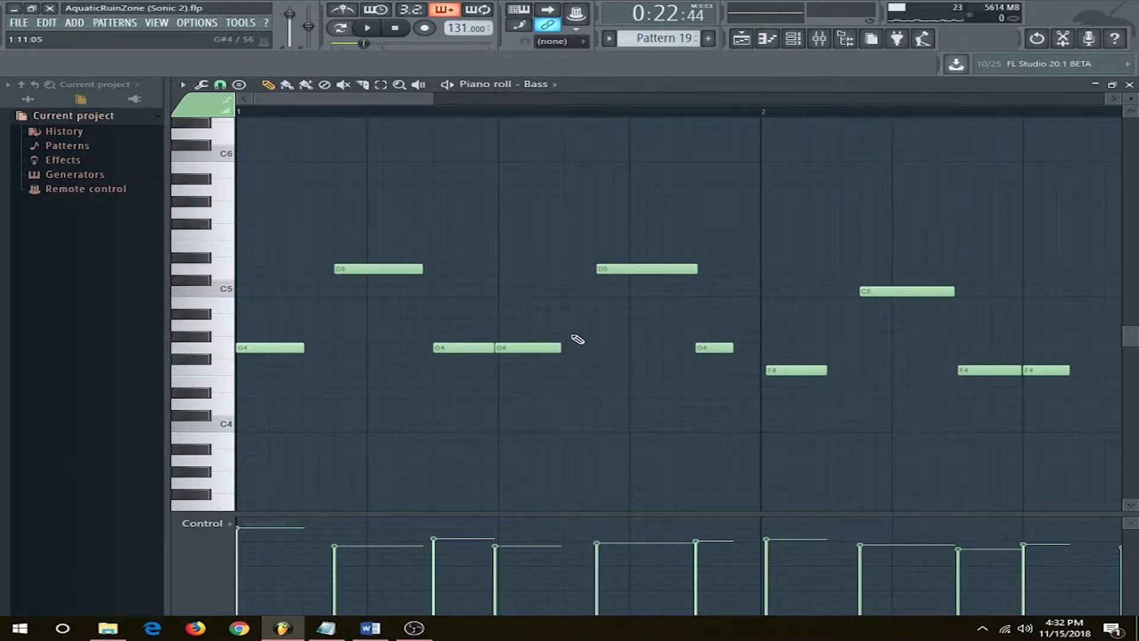
# Play the closing notes of Bass Pattern 19
pyautogui.scroll(-2, 575, 339)
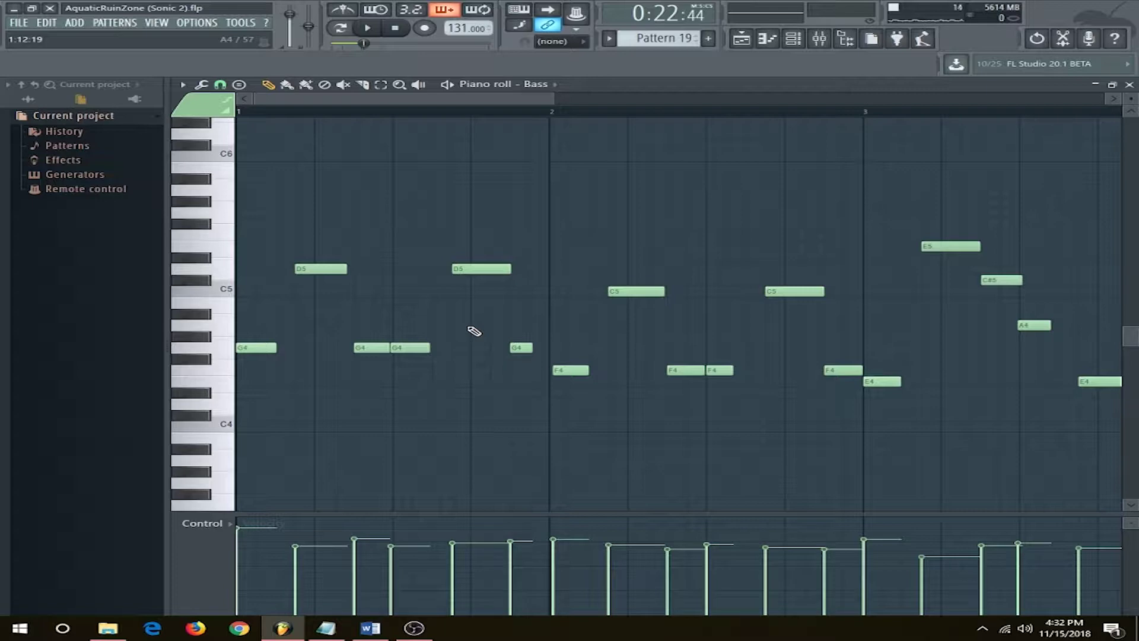
pyautogui.scroll(-1, 570, 333)
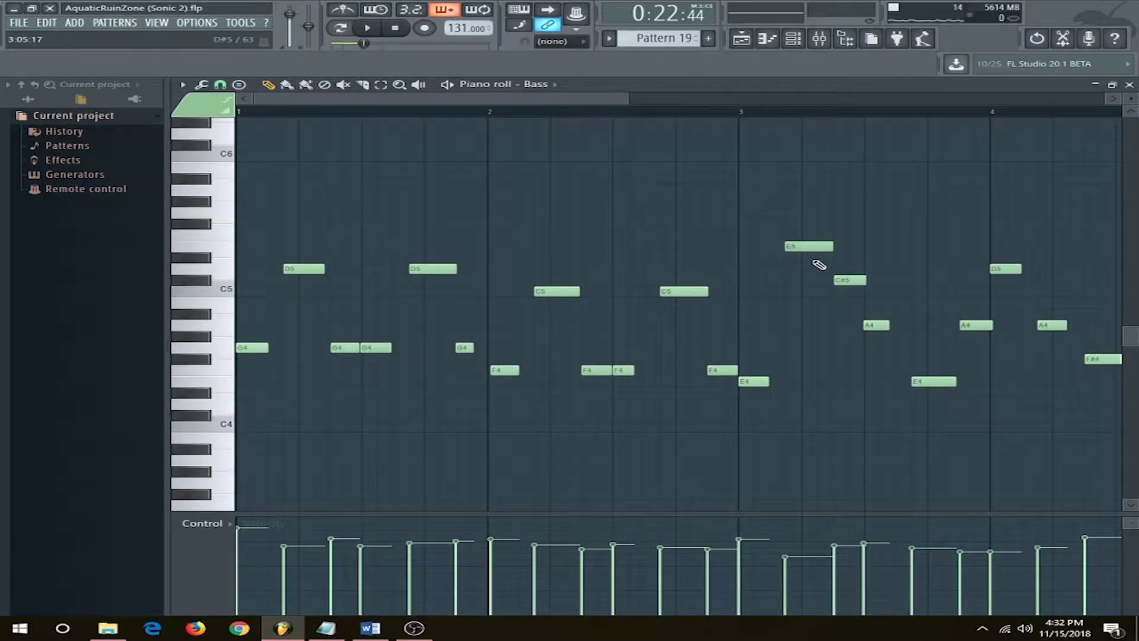
pyautogui.hscroll(4, 818, 315)
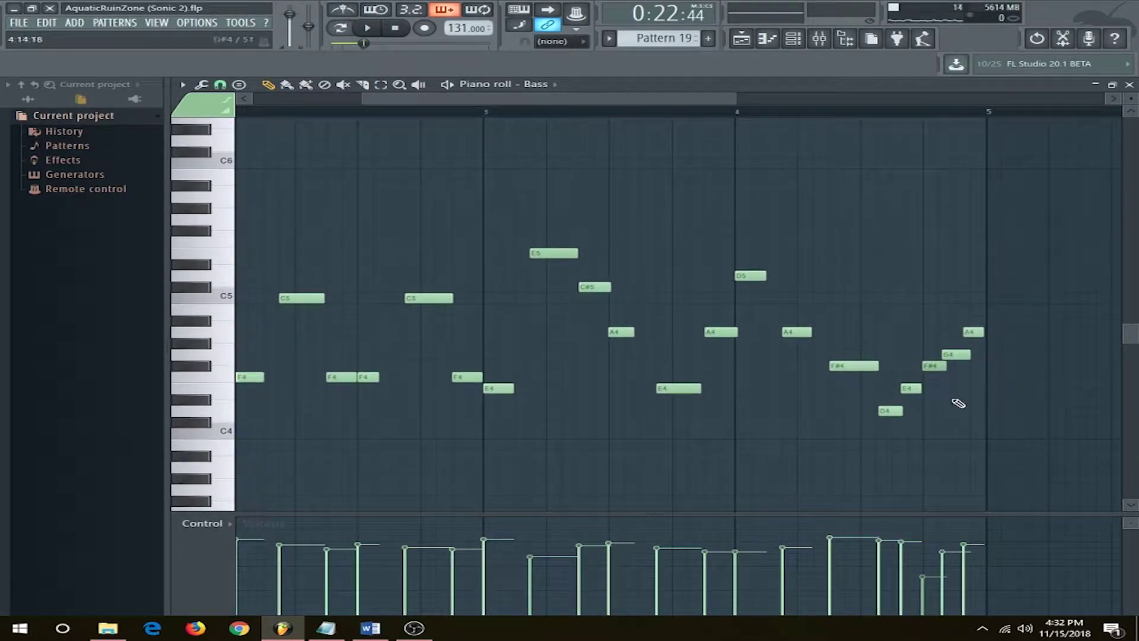
pyautogui.click(631, 113)
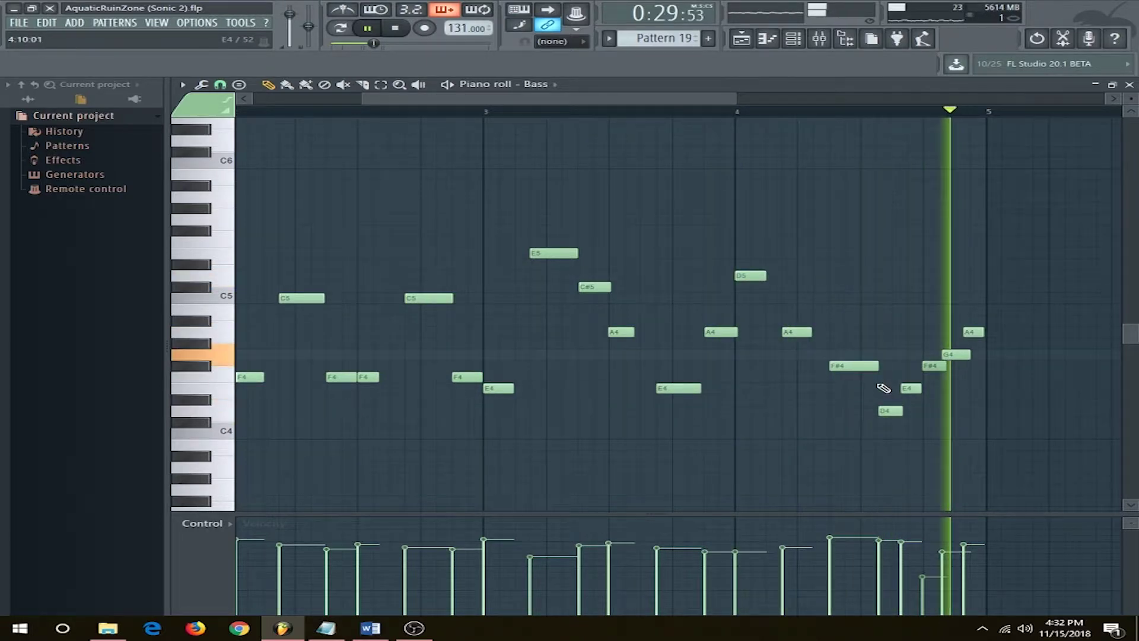
pyautogui.press('space')
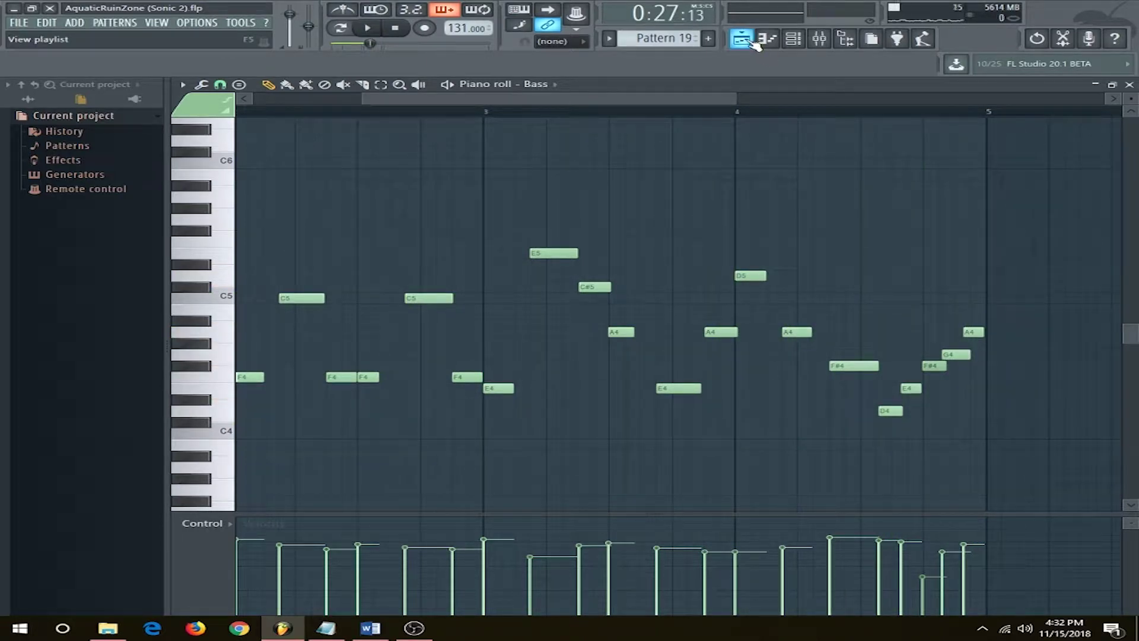
# Open Bass Pattern 20 from the playlist and play it from near bar 3
pyautogui.click(752, 43)
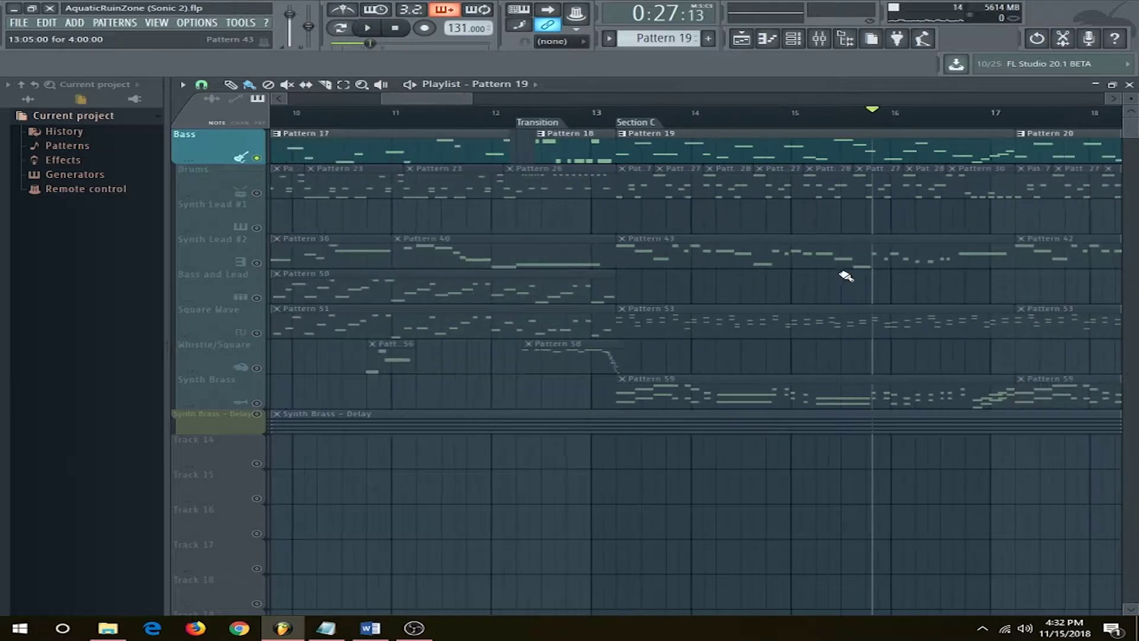
pyautogui.scroll(-3, 845, 276)
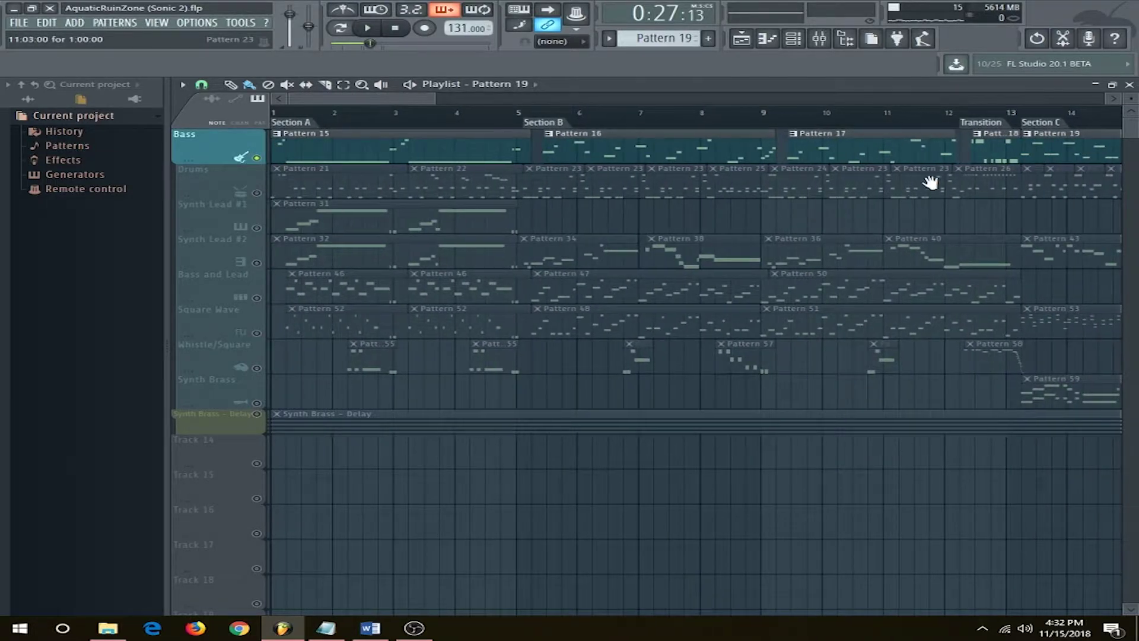
pyautogui.doubleClick(759, 186)
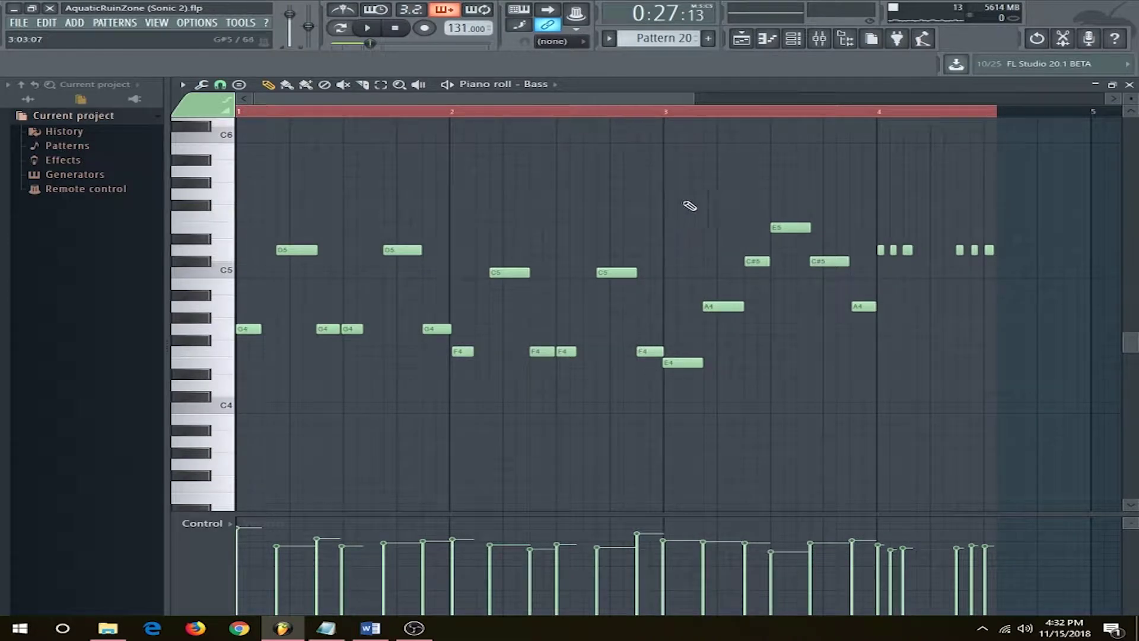
pyautogui.click(618, 114)
pyautogui.press('space')
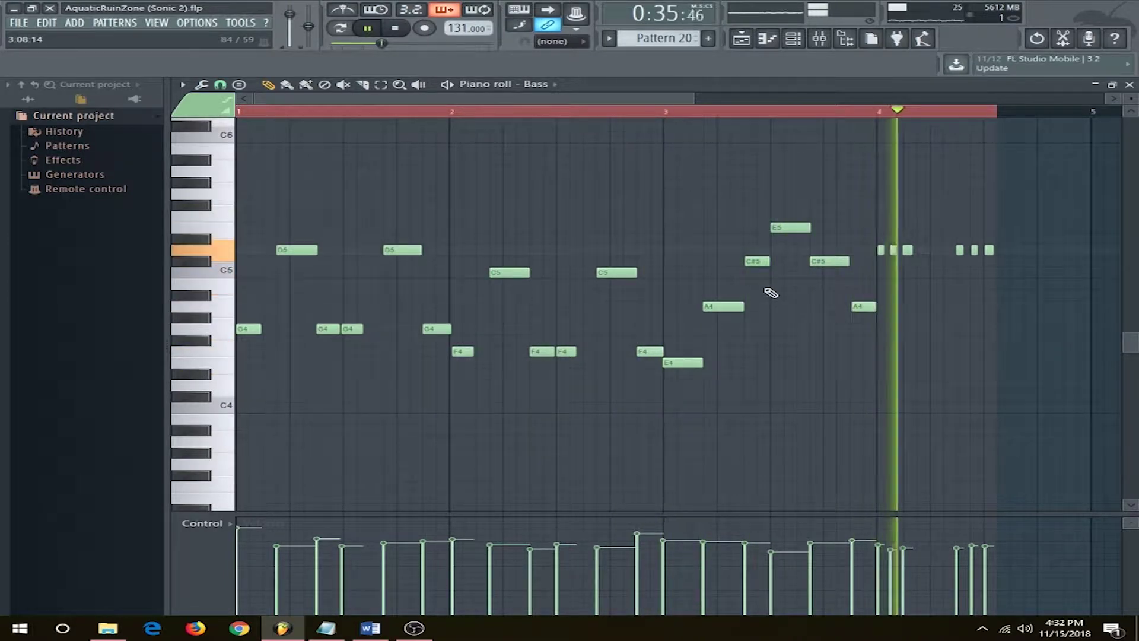
pyautogui.press('space')
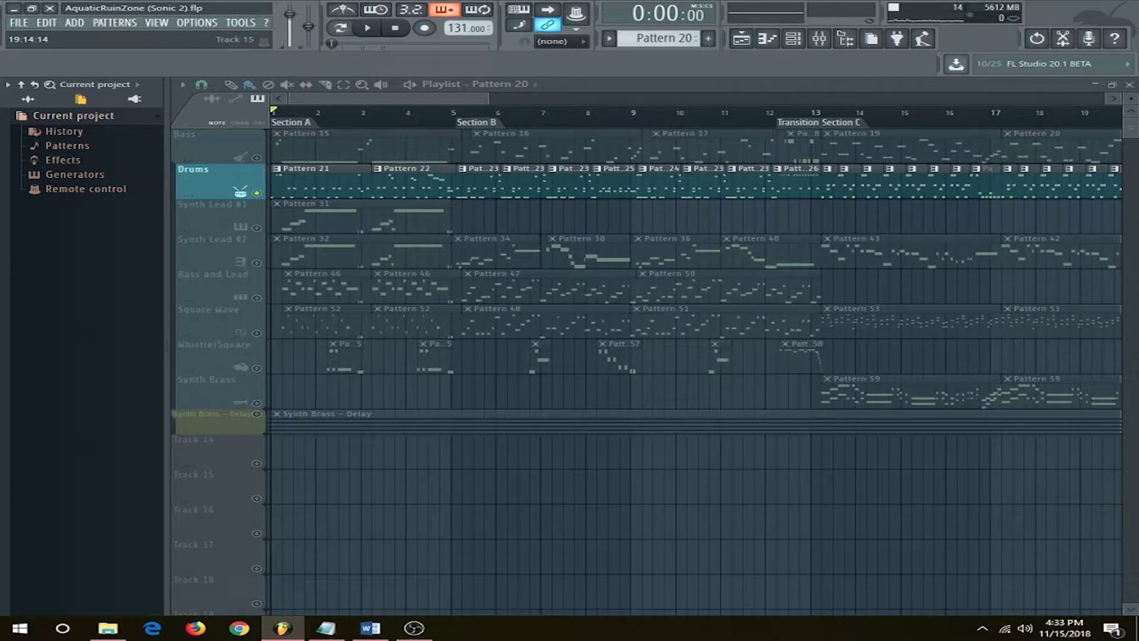
pyautogui.doubleClick(297, 172)
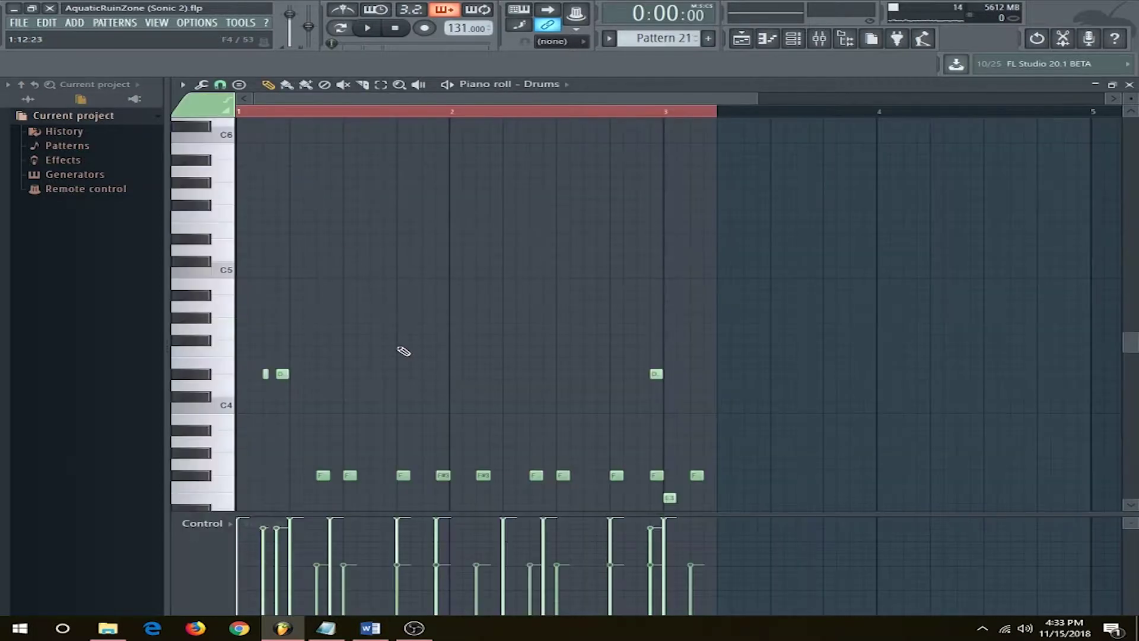
pyautogui.press('space')
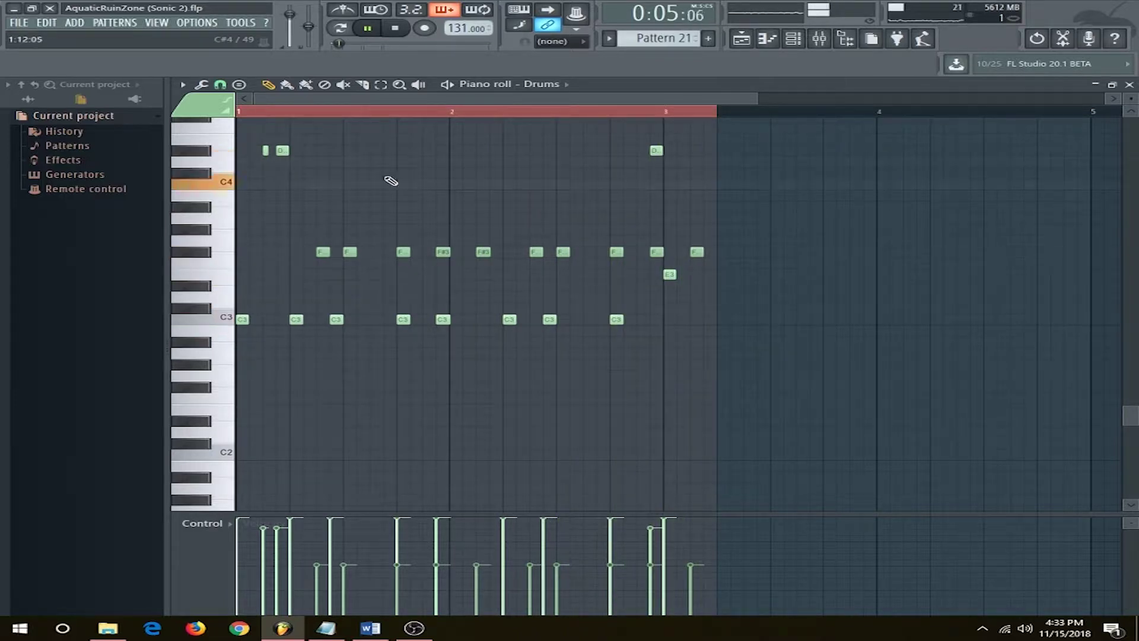
pyautogui.press('space')
pyautogui.scroll(2, 293, 163)
pyautogui.scroll(2, 681, 237)
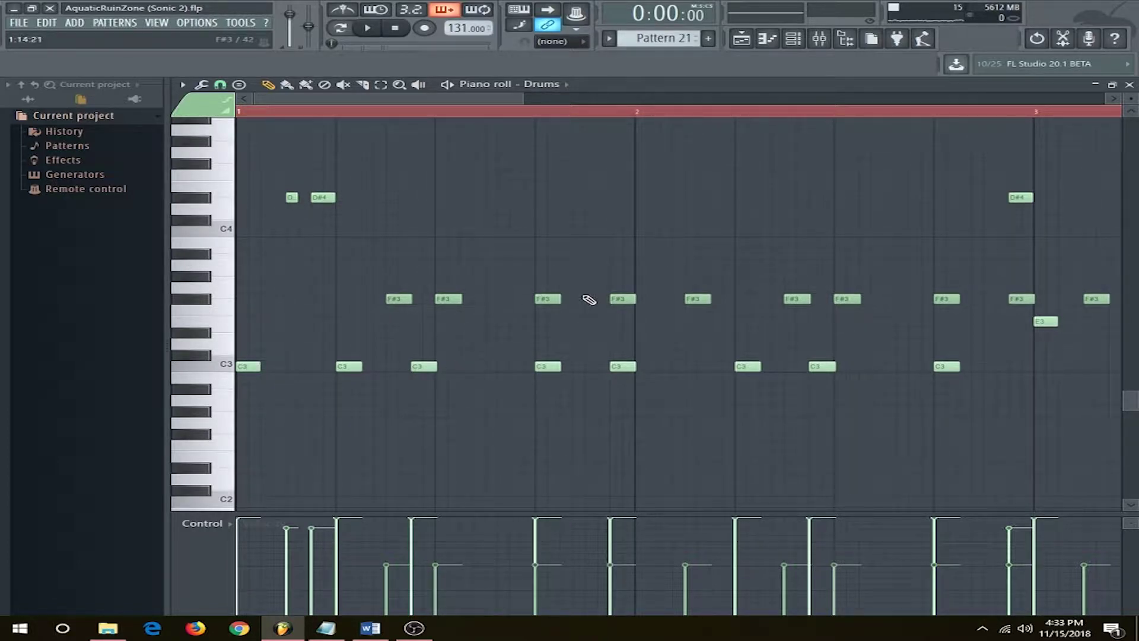
pyautogui.scroll(-2, 897, 249)
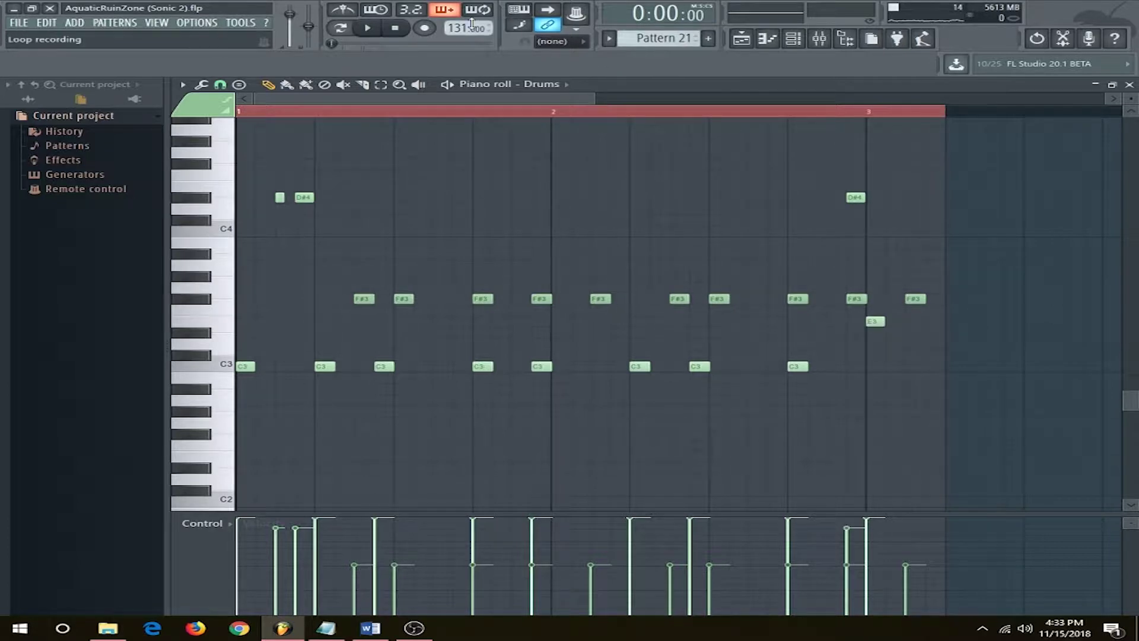
pyautogui.moveTo(469, 28); pyautogui.dragTo(456, 46)
# Play the Drums Pattern 21 beat, preview its D#4 note, and return to the playlist
pyautogui.press('space')
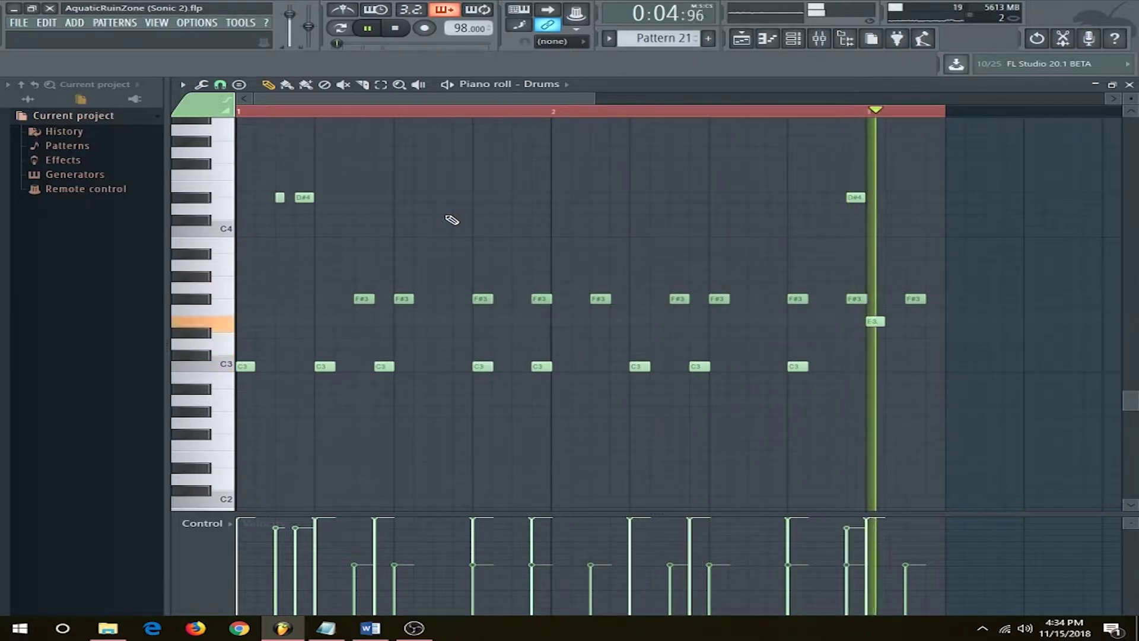
pyautogui.press('space')
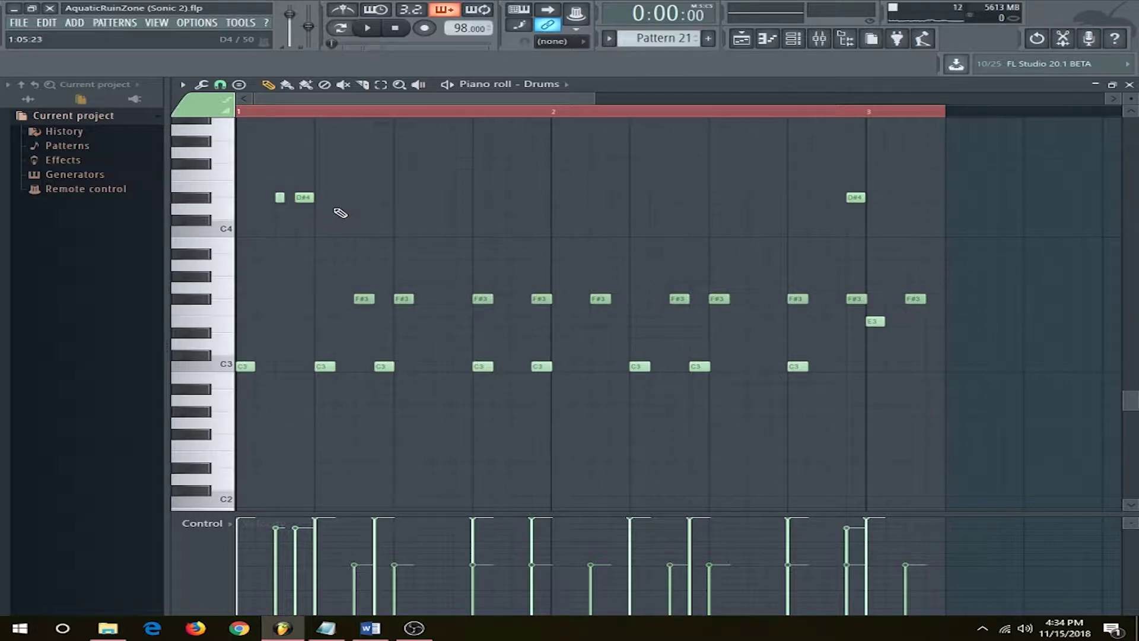
pyautogui.click(297, 196)
pyautogui.scroll(-4, 839, 224)
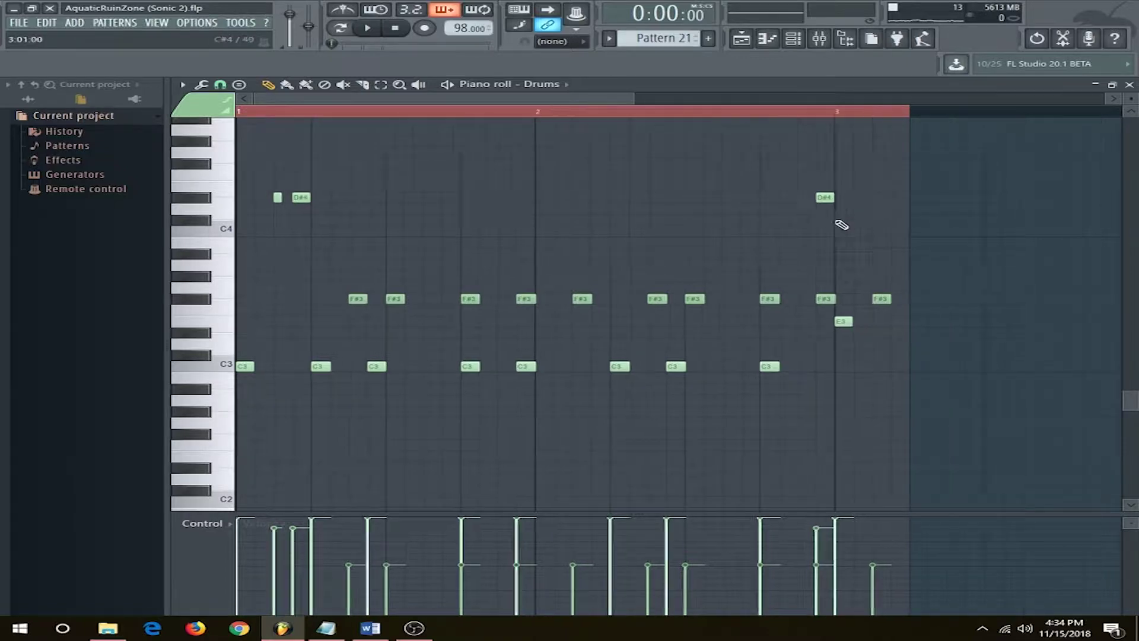
pyautogui.click(741, 38)
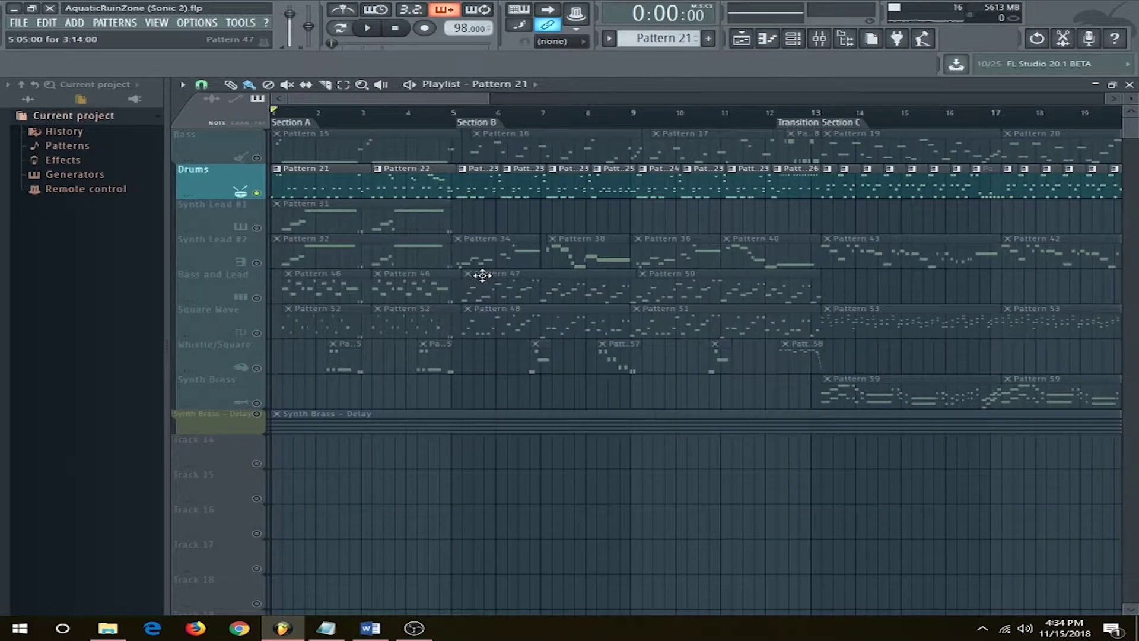
pyautogui.scroll(-2, 440, 269)
pyautogui.doubleClick(374, 172)
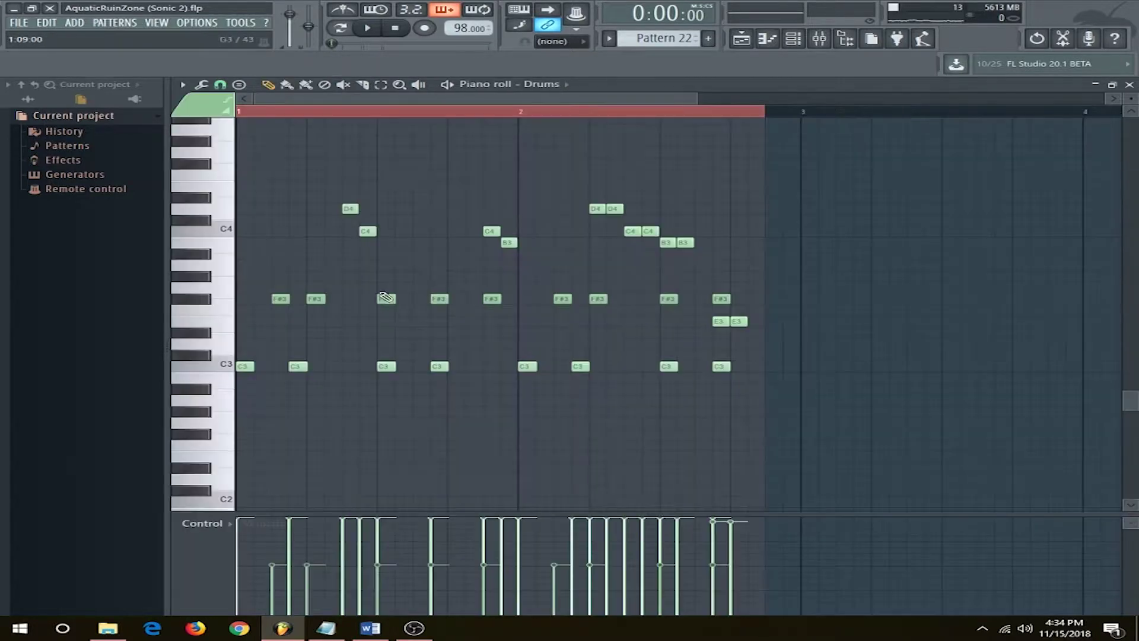
pyautogui.press('space')
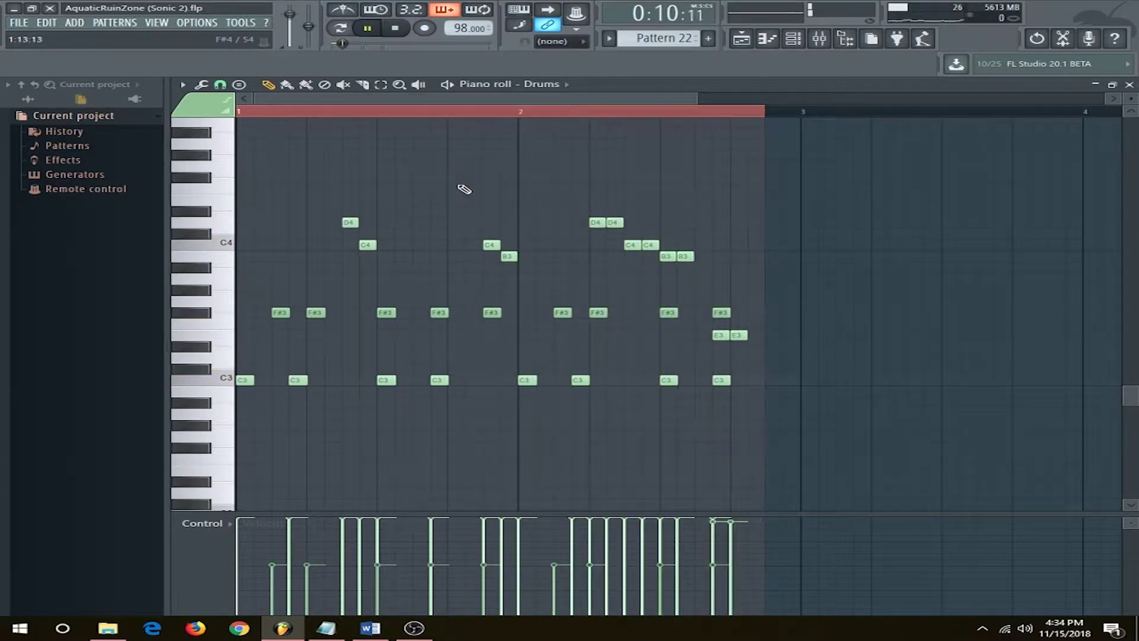
pyautogui.press('space')
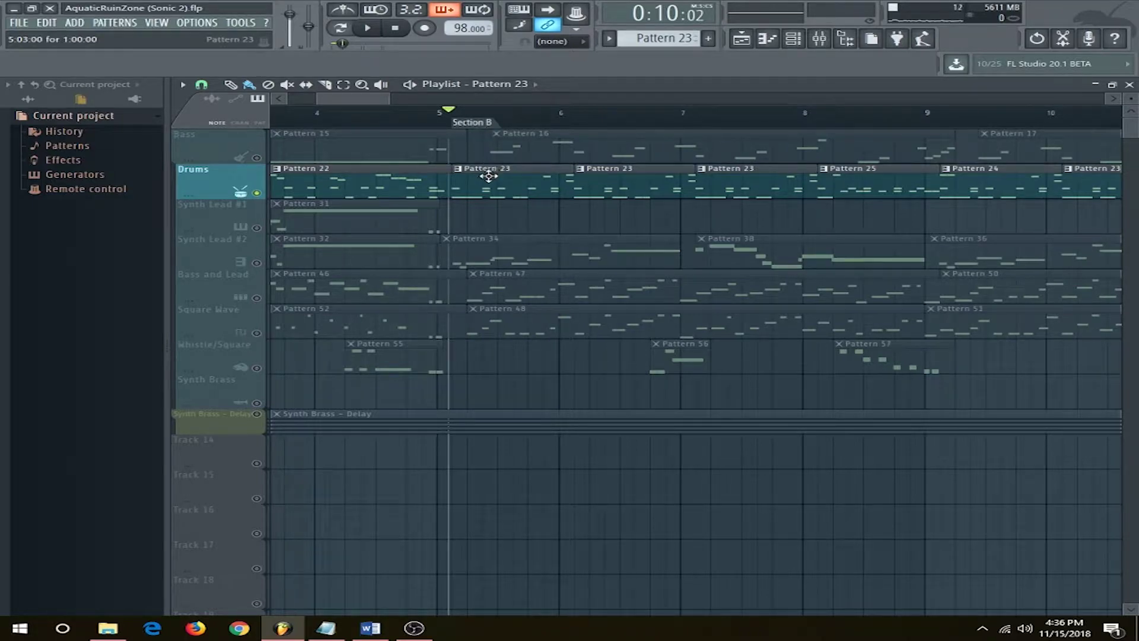
pyautogui.doubleClick(488, 176)
# Play the Drums Pattern 23 beat, following it in the playlist
pyautogui.scroll(-1, 534, 350)
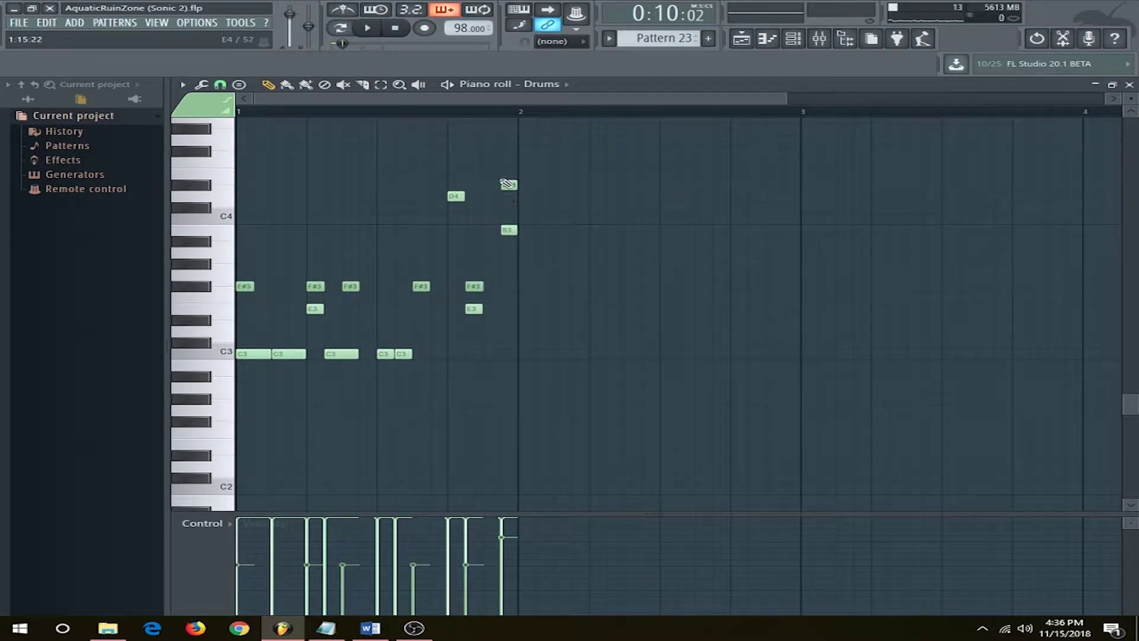
pyautogui.press('space')
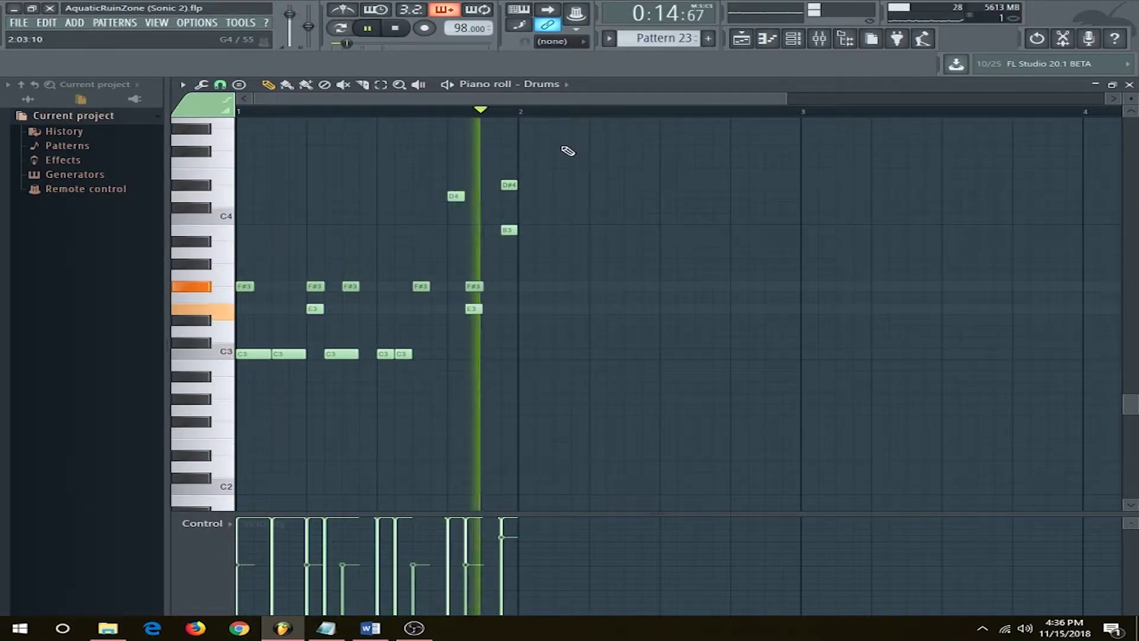
pyautogui.press('F5')
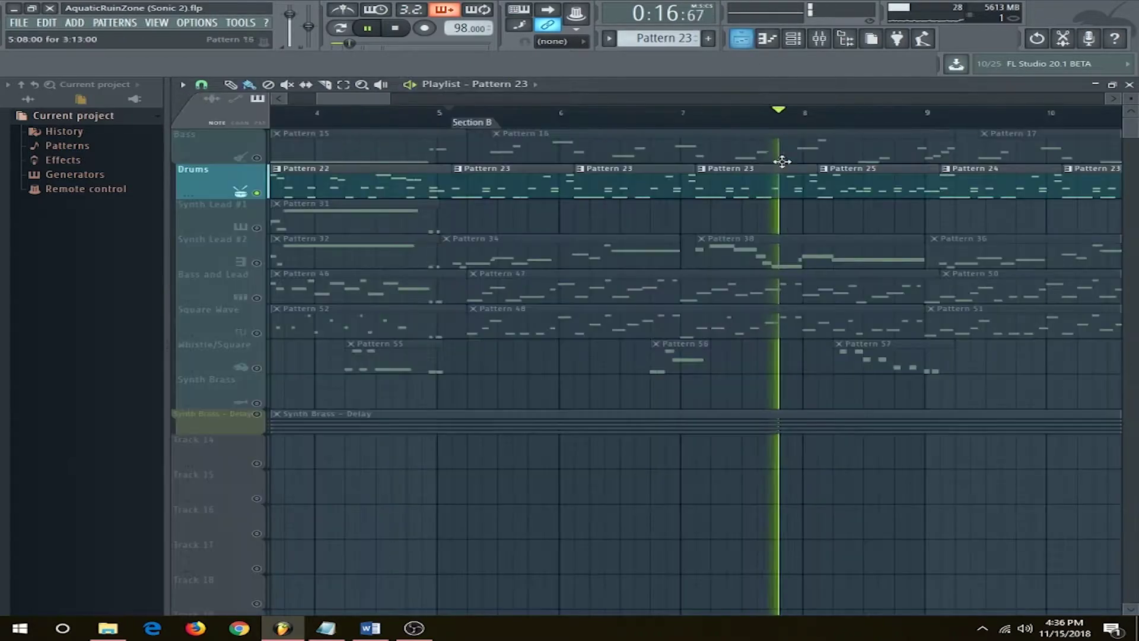
pyautogui.scroll(3, 949, 211)
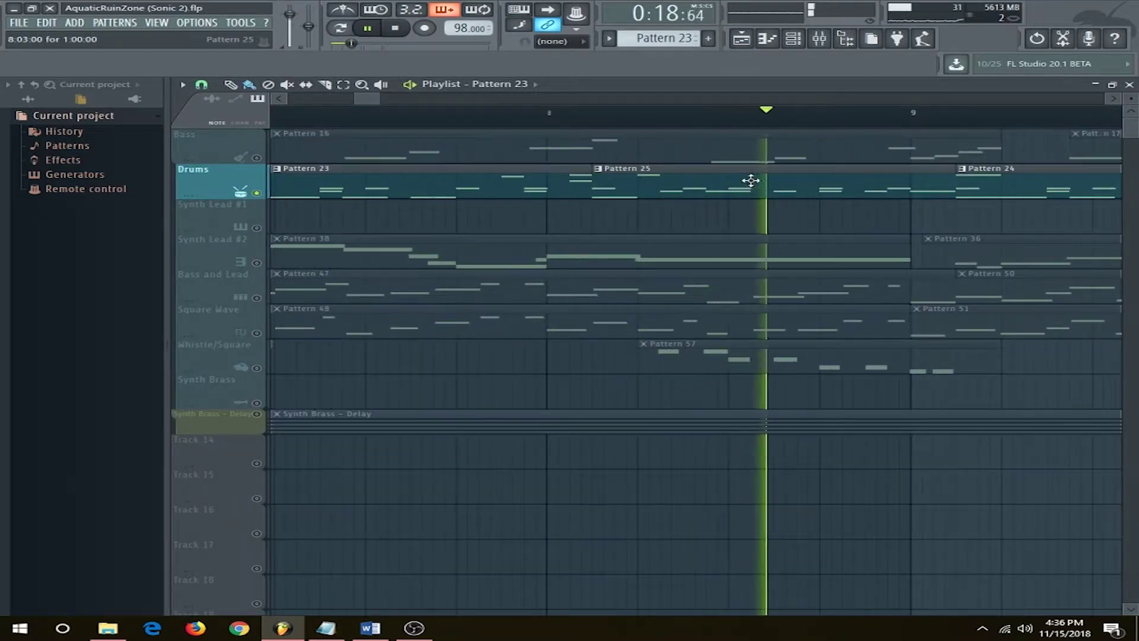
pyautogui.press('space')
# Open Drums Pattern 25 and play its beat
pyautogui.doubleClick(786, 169)
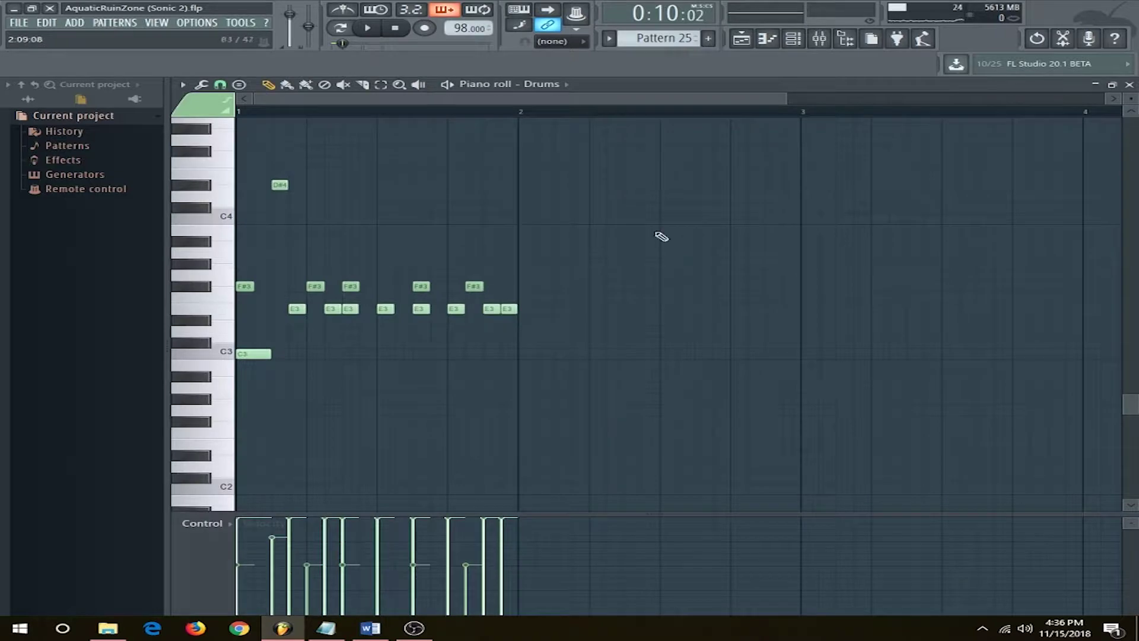
pyautogui.scroll(3, 521, 217)
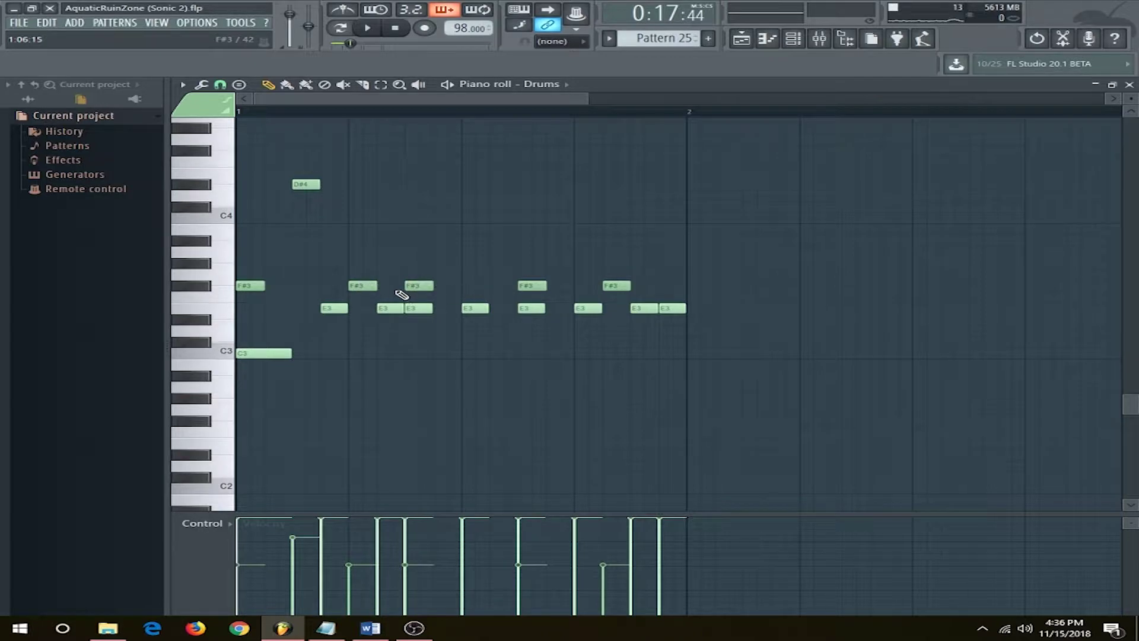
pyautogui.press('space')
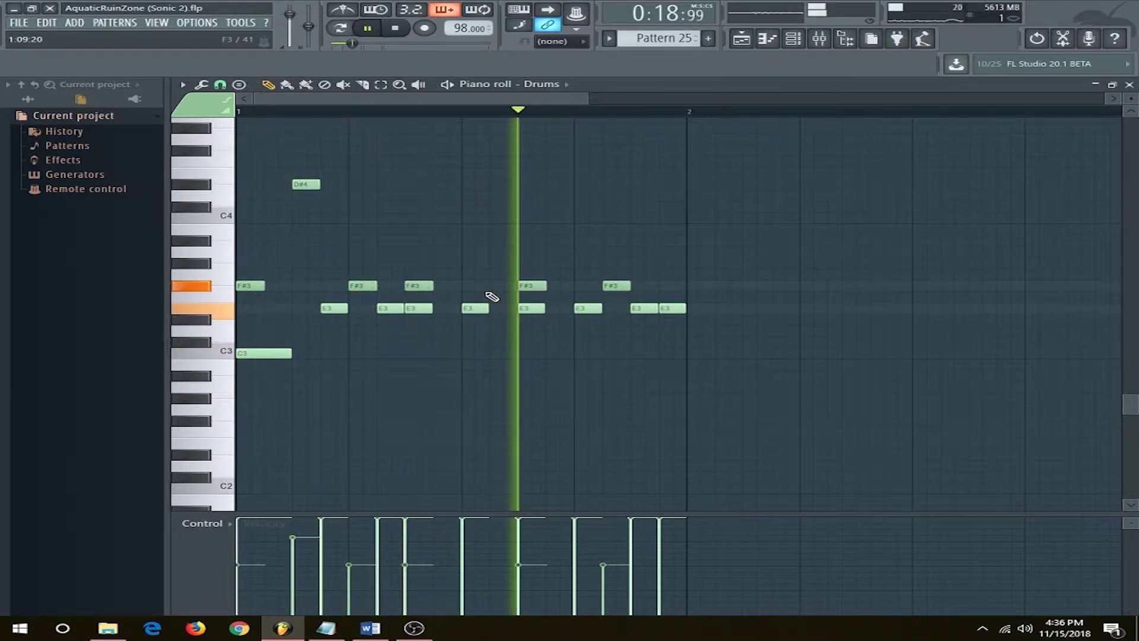
pyautogui.press('space')
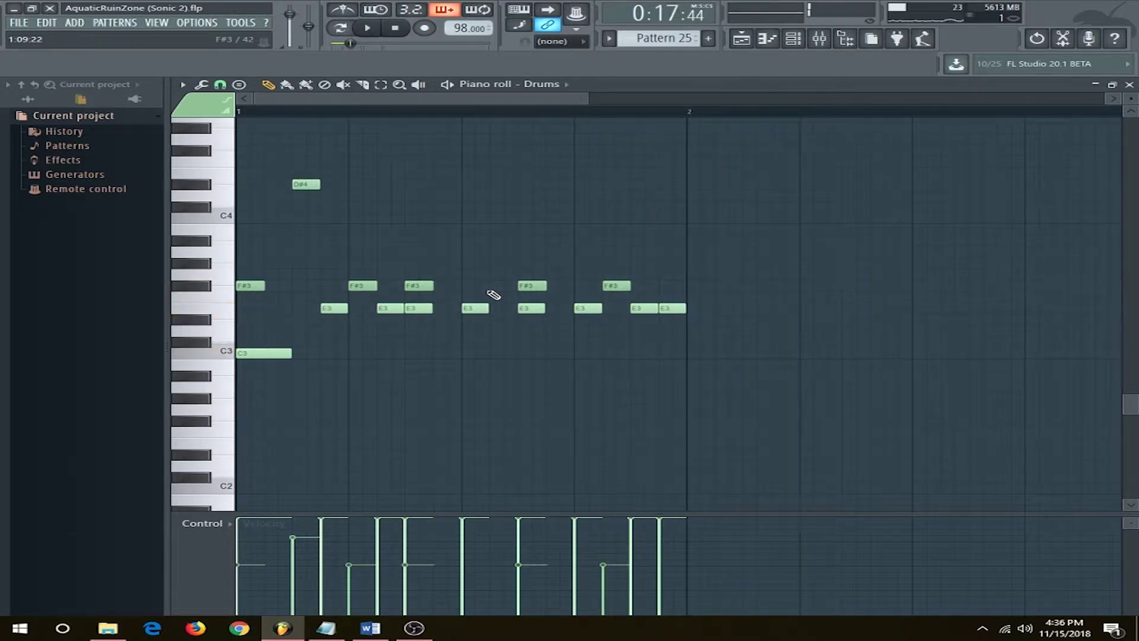
# Return to the playlist and set the song position to the Transition marker at bar 12
pyautogui.scroll(2, 496, 292)
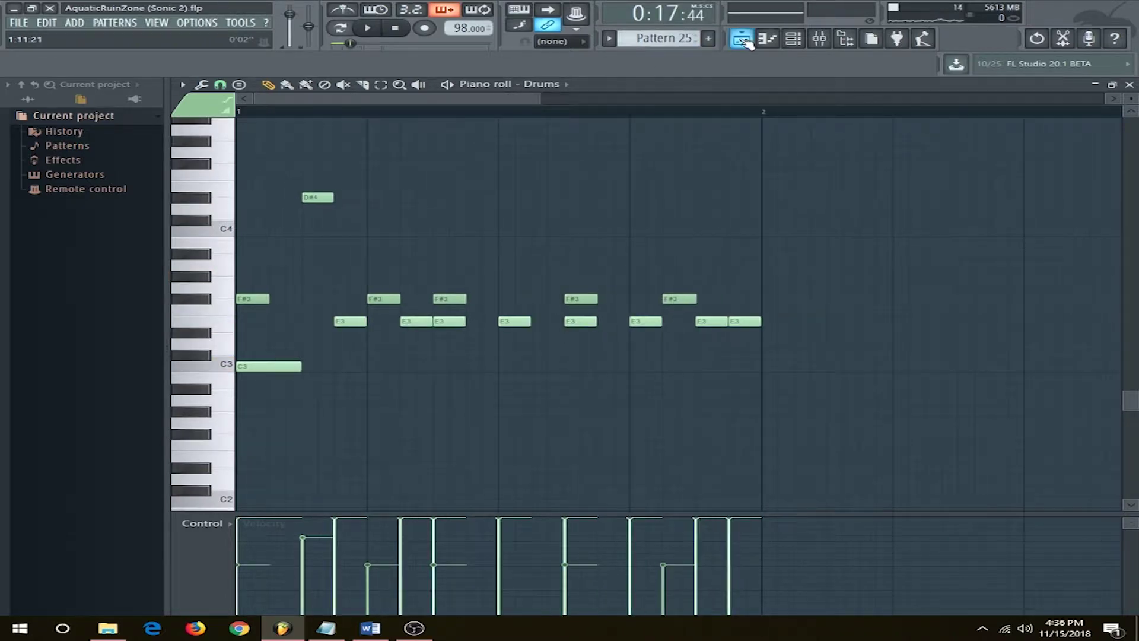
pyautogui.press('F5')
pyautogui.scroll(-3, 757, 247)
pyautogui.hscroll(5, 732, 254)
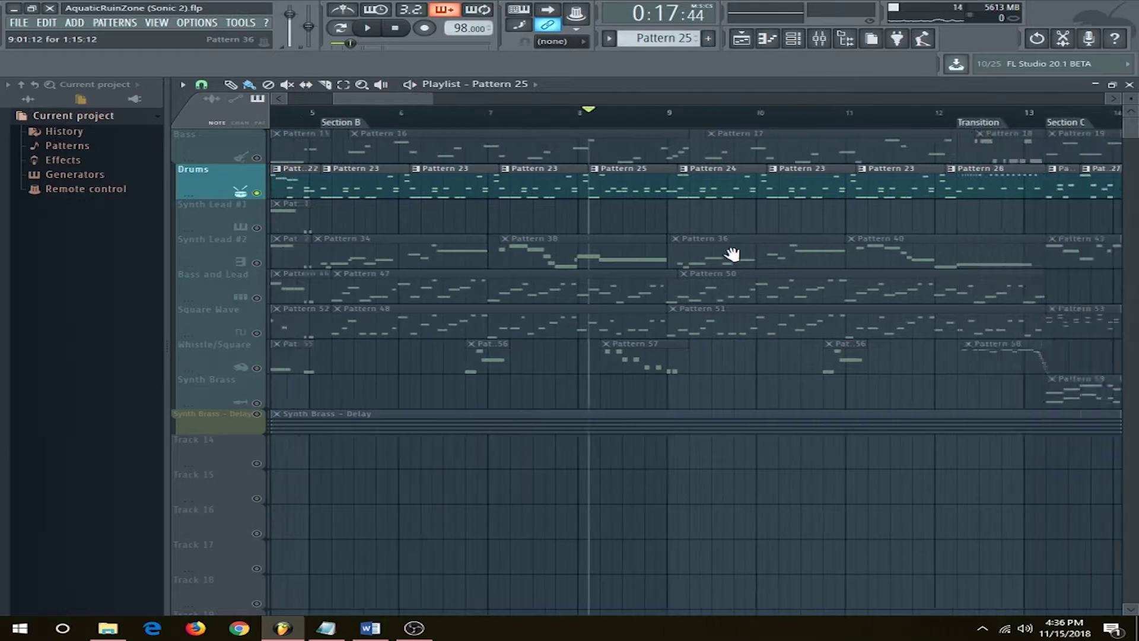
pyautogui.click(664, 123)
# Audition Drums Pattern 26's C3, F#3 and D#4 hits in the piano roll
pyautogui.scroll(3, 633, 181)
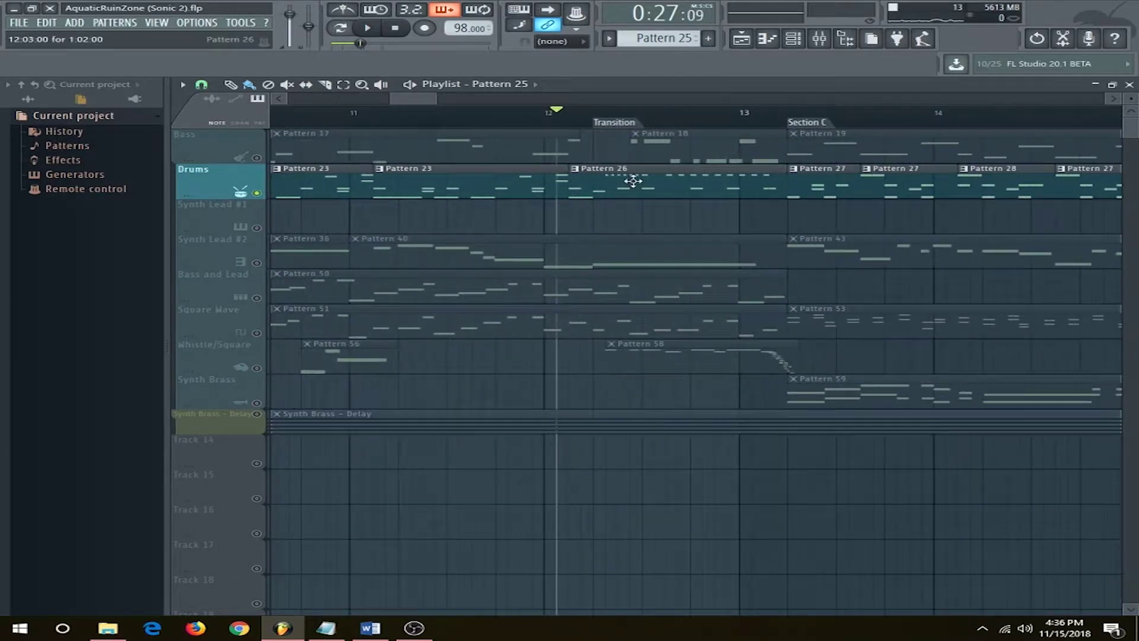
pyautogui.doubleClick(577, 173)
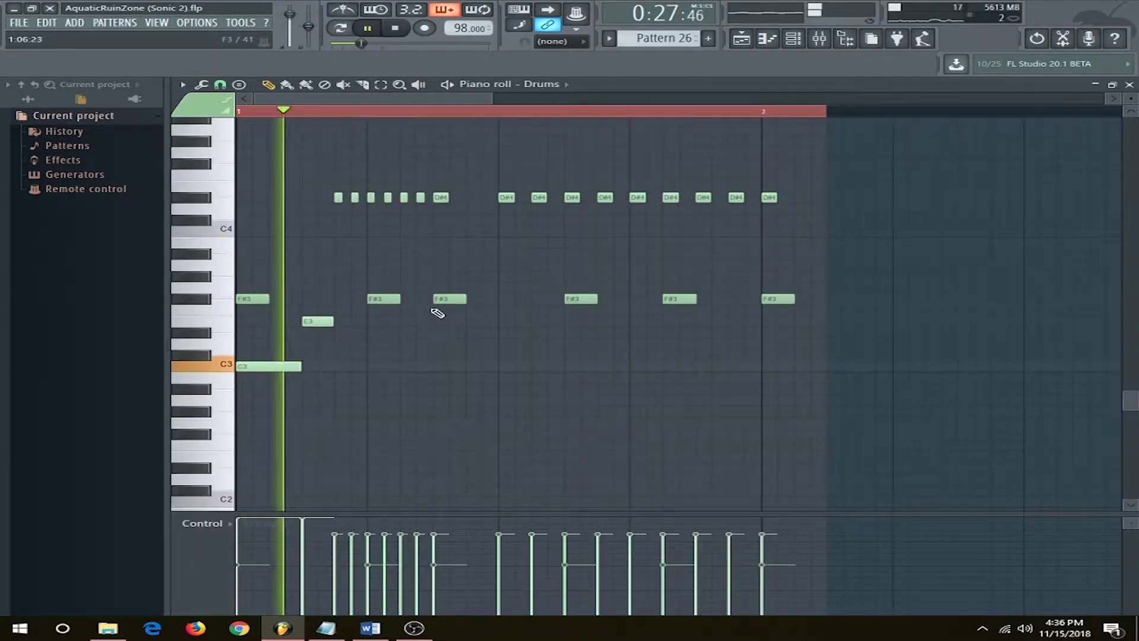
pyautogui.press('space')
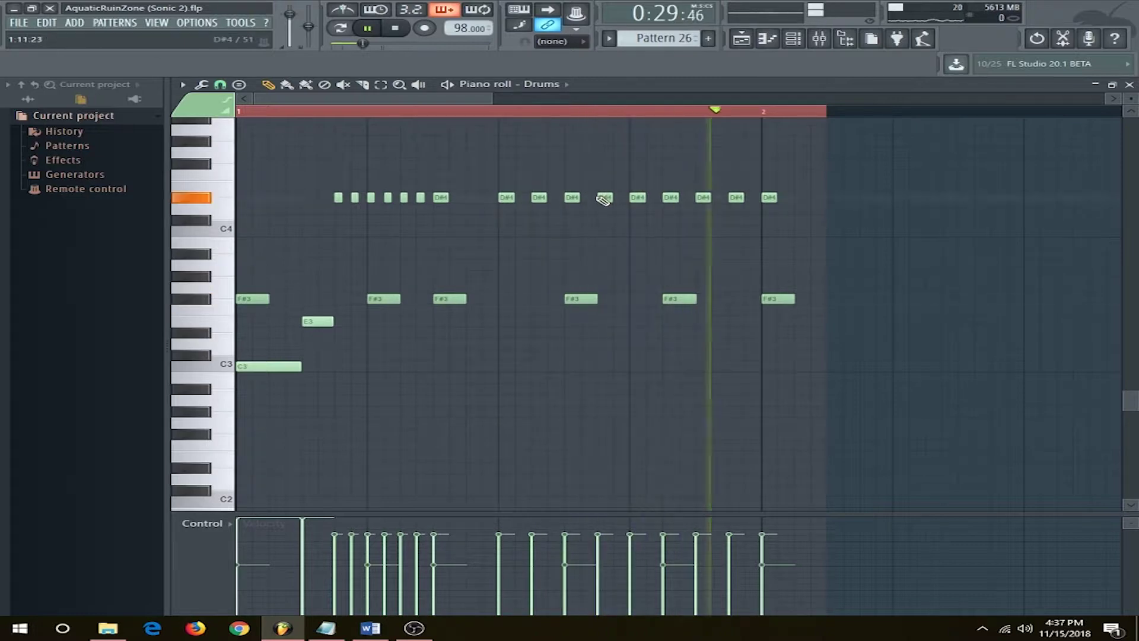
pyautogui.press('space')
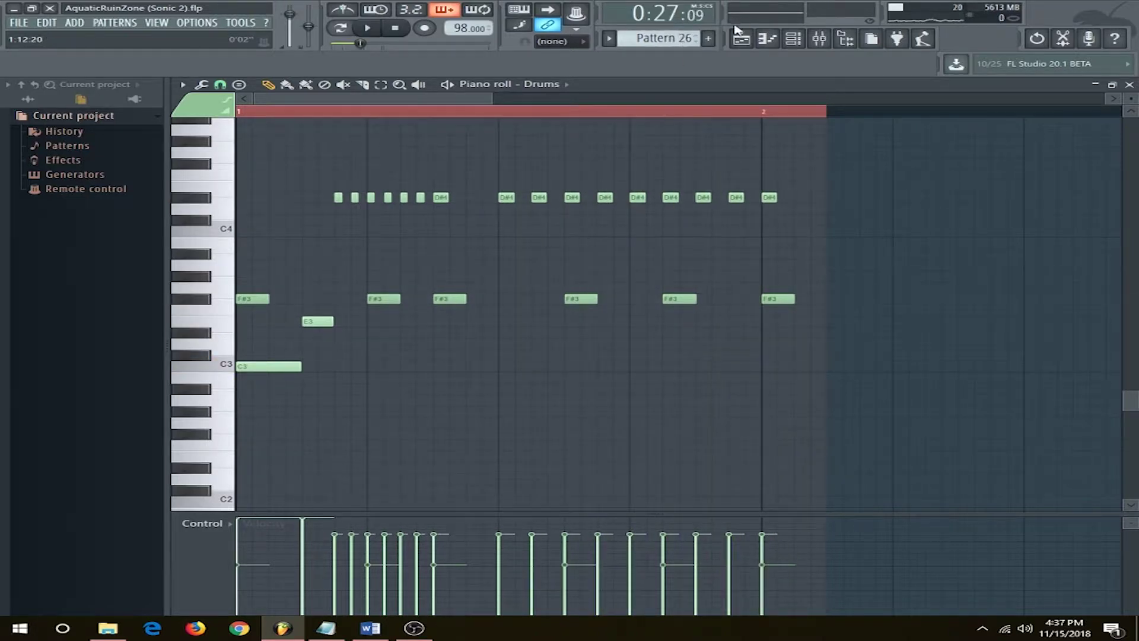
# Back in the playlist, play the song from bar 13 at the start of Section C
pyautogui.click(738, 35)
pyautogui.hscroll(5, 730, 323)
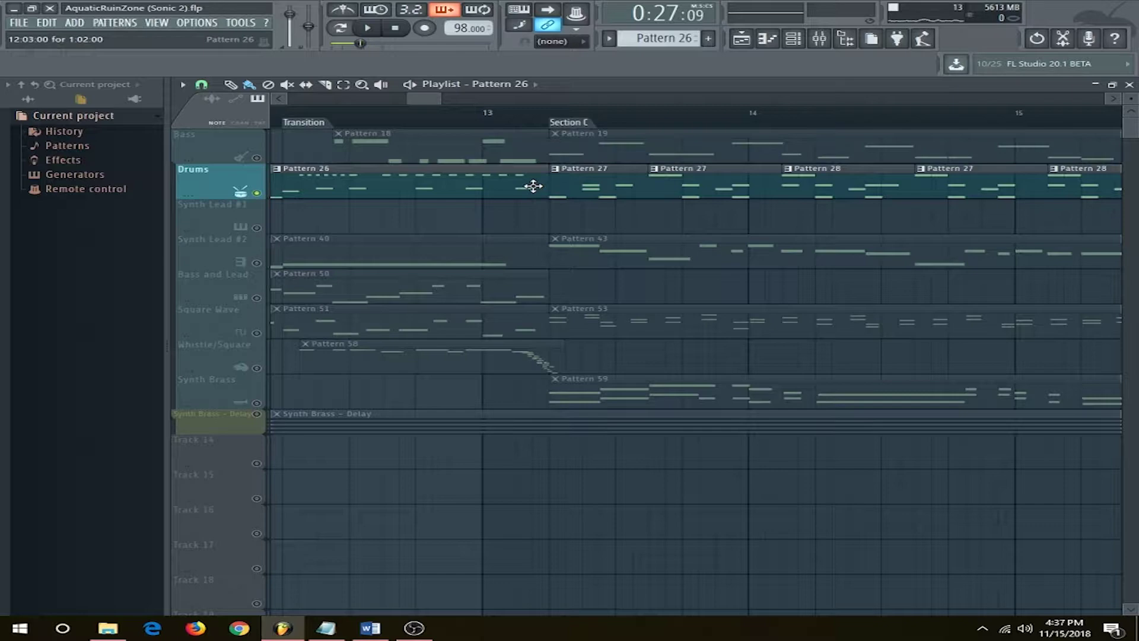
pyautogui.click(534, 115)
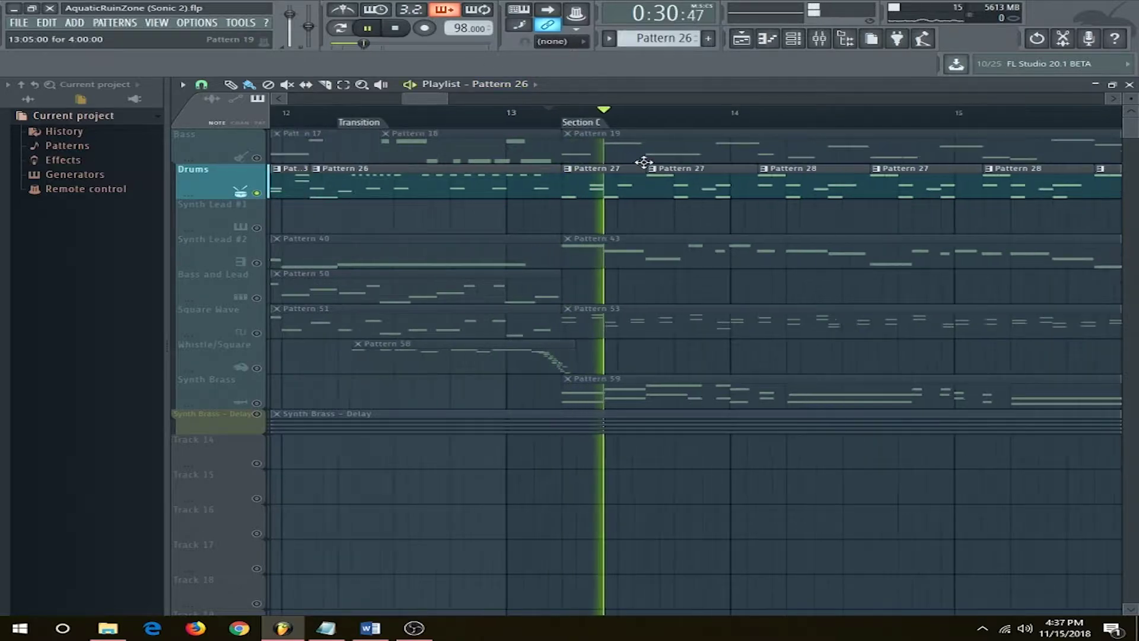
# Raise the tempo to 131 BPM, unsolo Drums and play the full mix from bar 13.2
pyautogui.moveTo(469, 28); pyautogui.dragTo(468, 5)
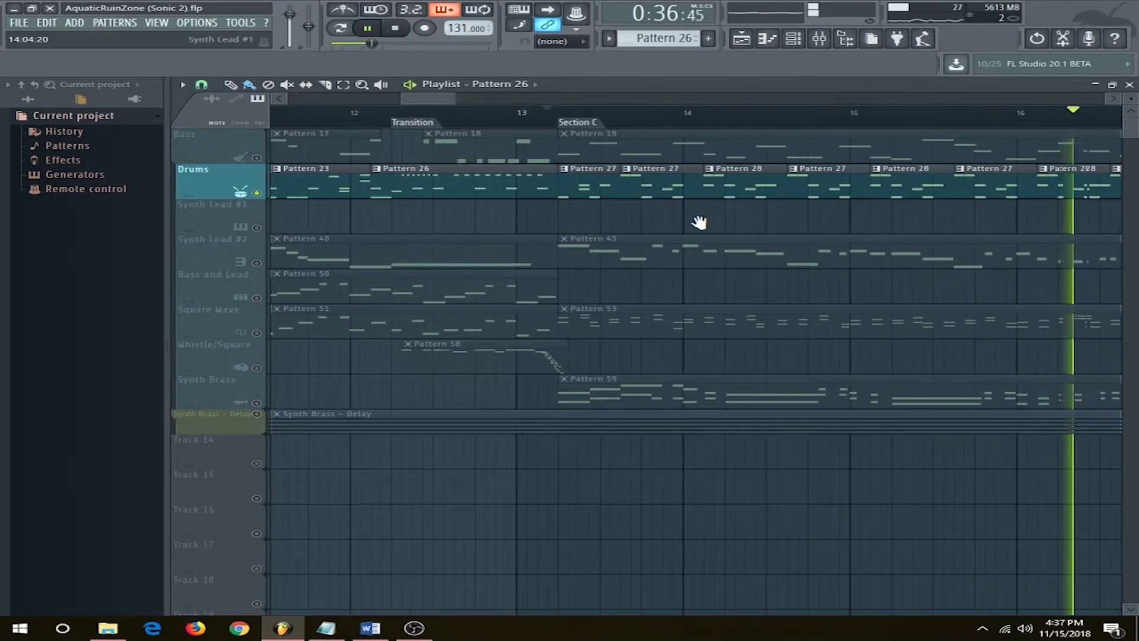
pyautogui.click(521, 118)
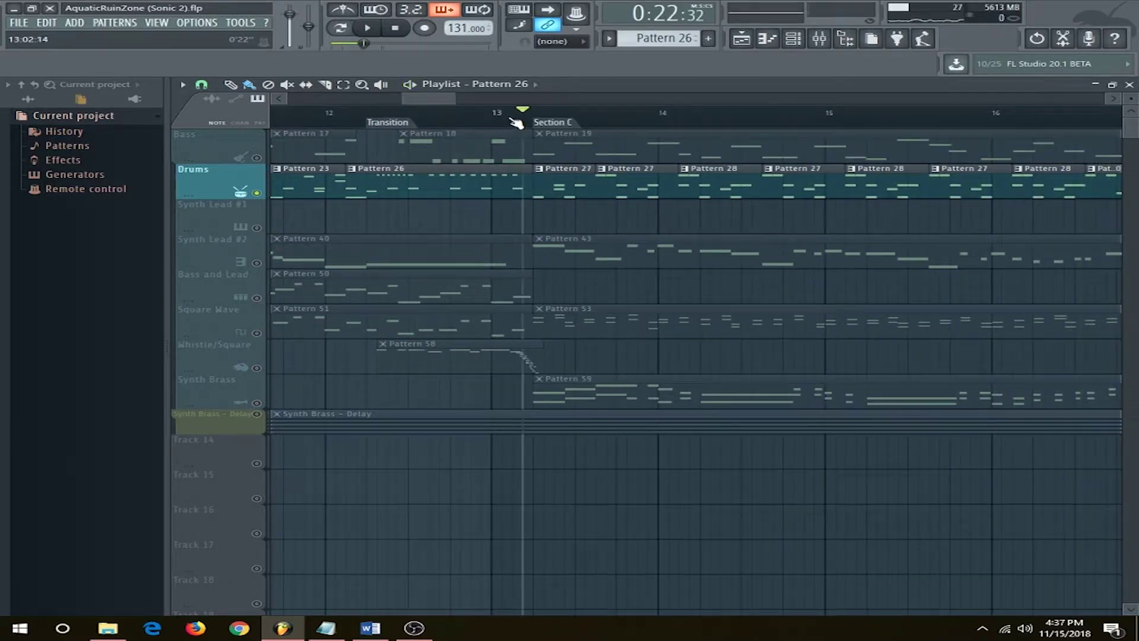
pyautogui.rightClick(261, 194)
pyautogui.press('space')
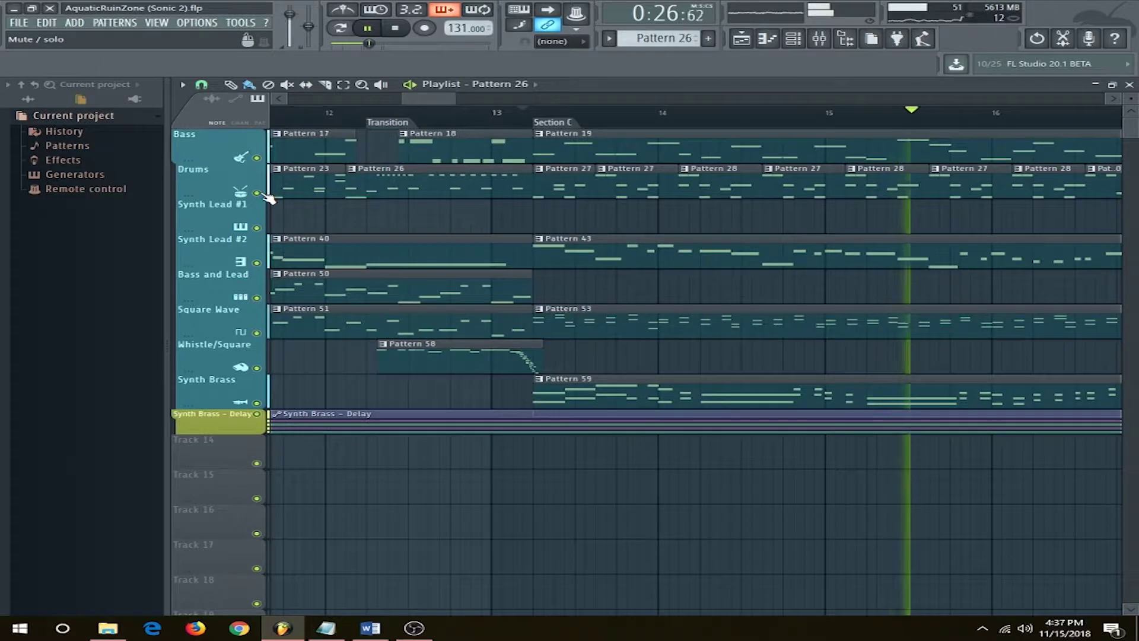
pyautogui.press('space')
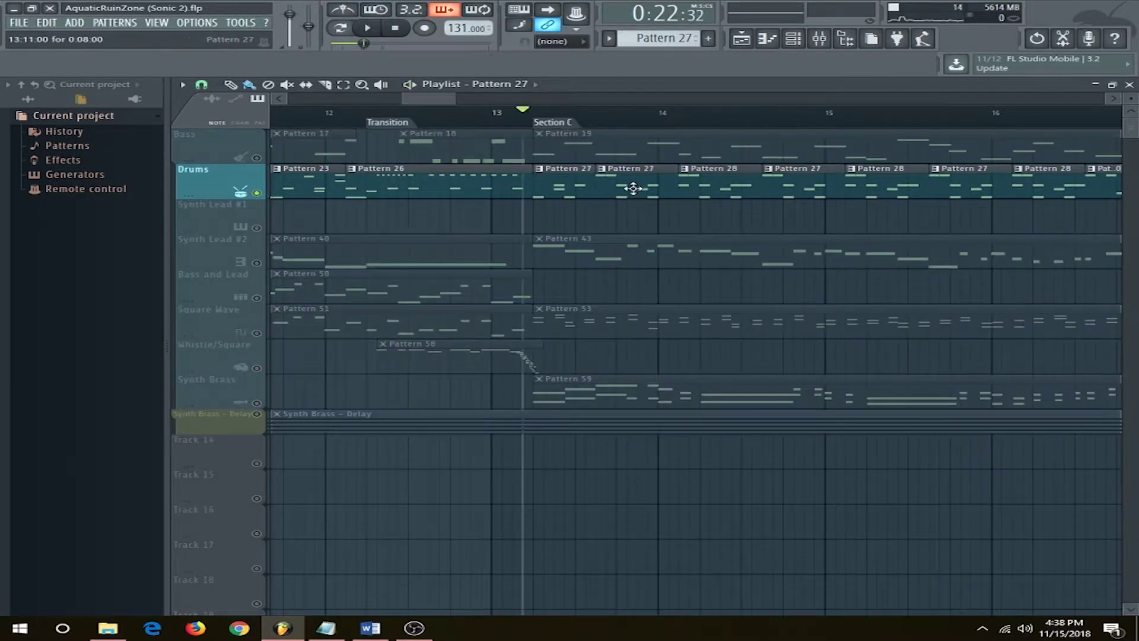
# Audition the Drums Pattern 27 part in the piano roll
pyautogui.doubleClick(633, 173)
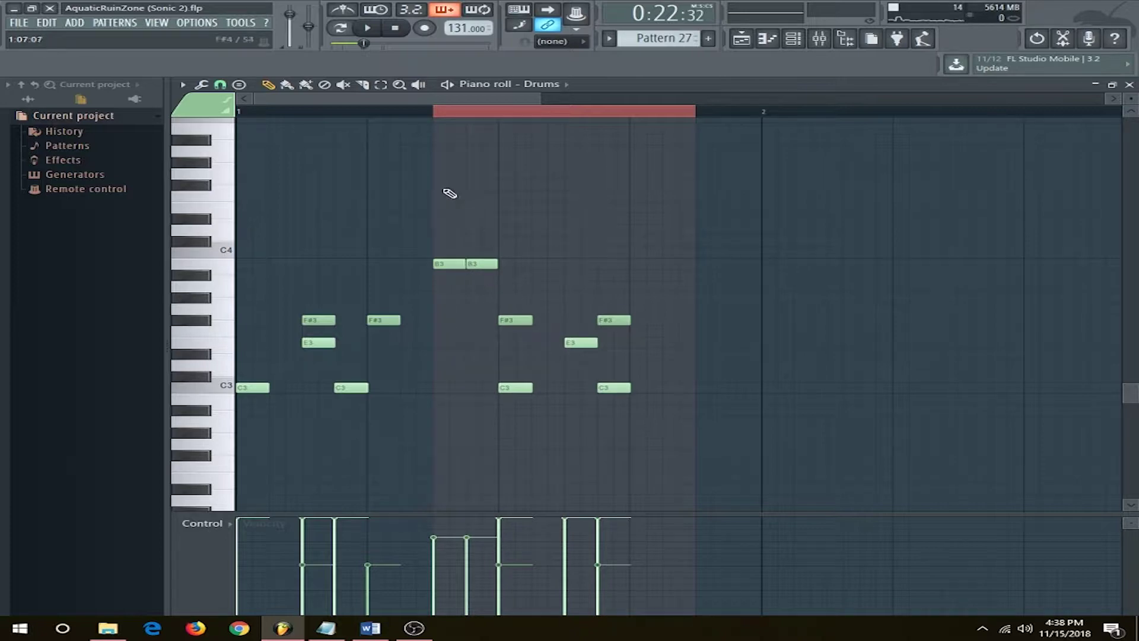
pyautogui.press('space')
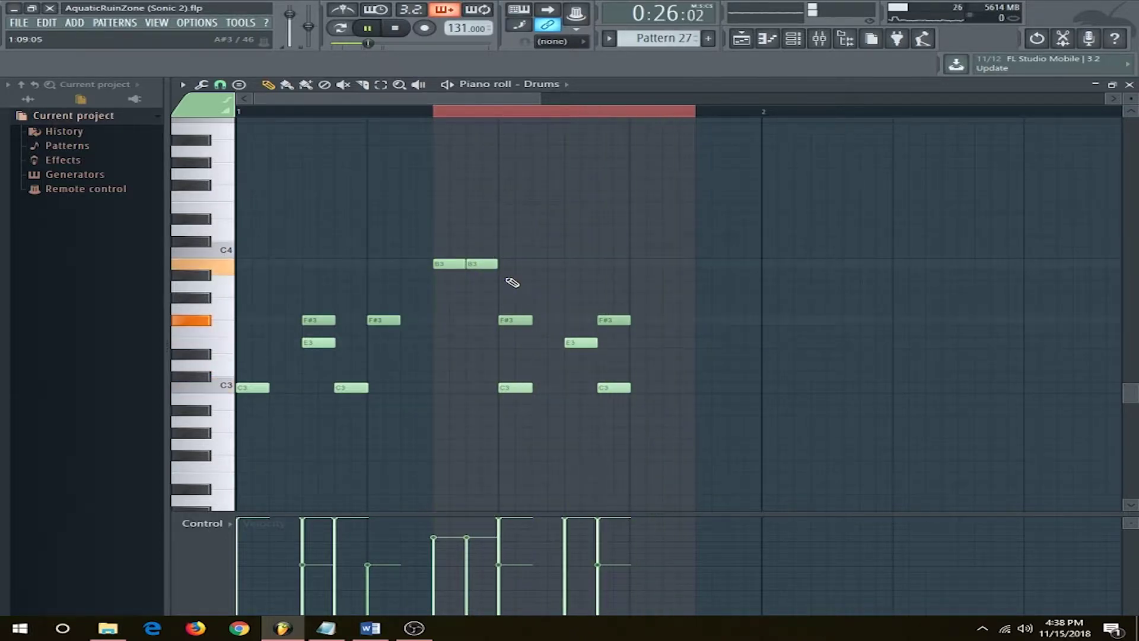
pyautogui.press('space')
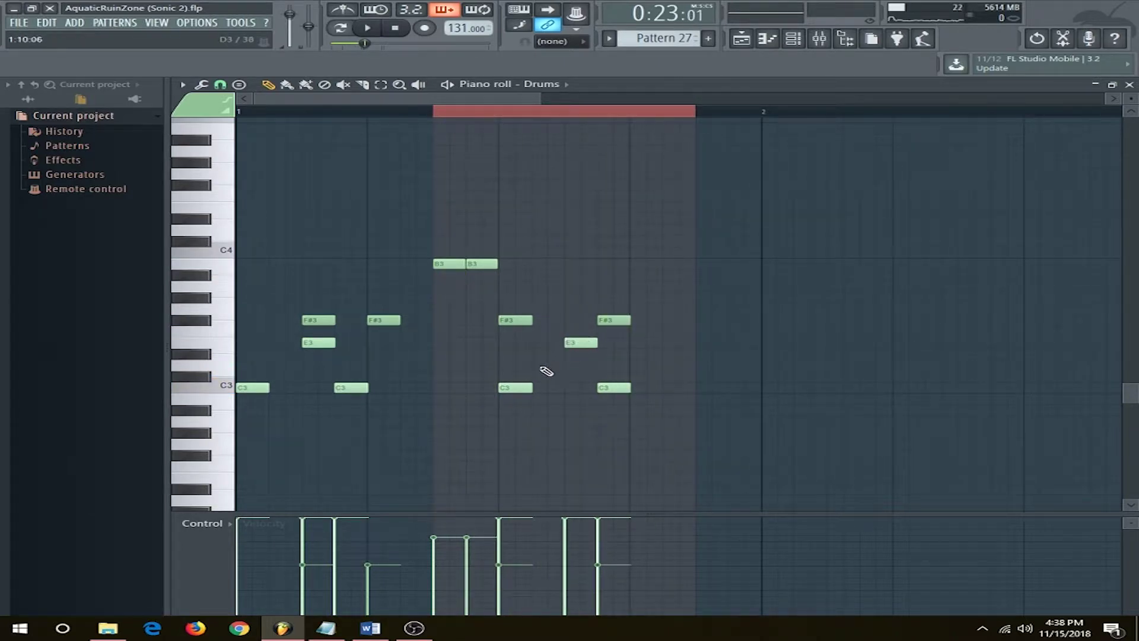
pyautogui.click(742, 39)
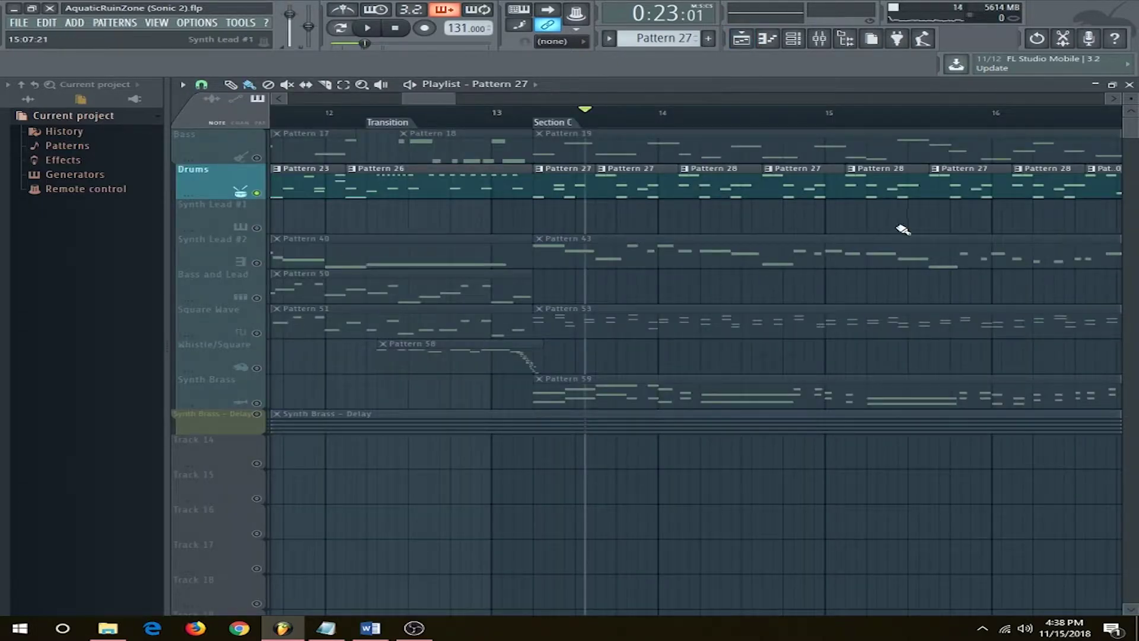
# Set the song position just before Pattern 30 and audition its drum part
pyautogui.scroll(4, 903, 229)
pyautogui.hscroll(2, 658, 190)
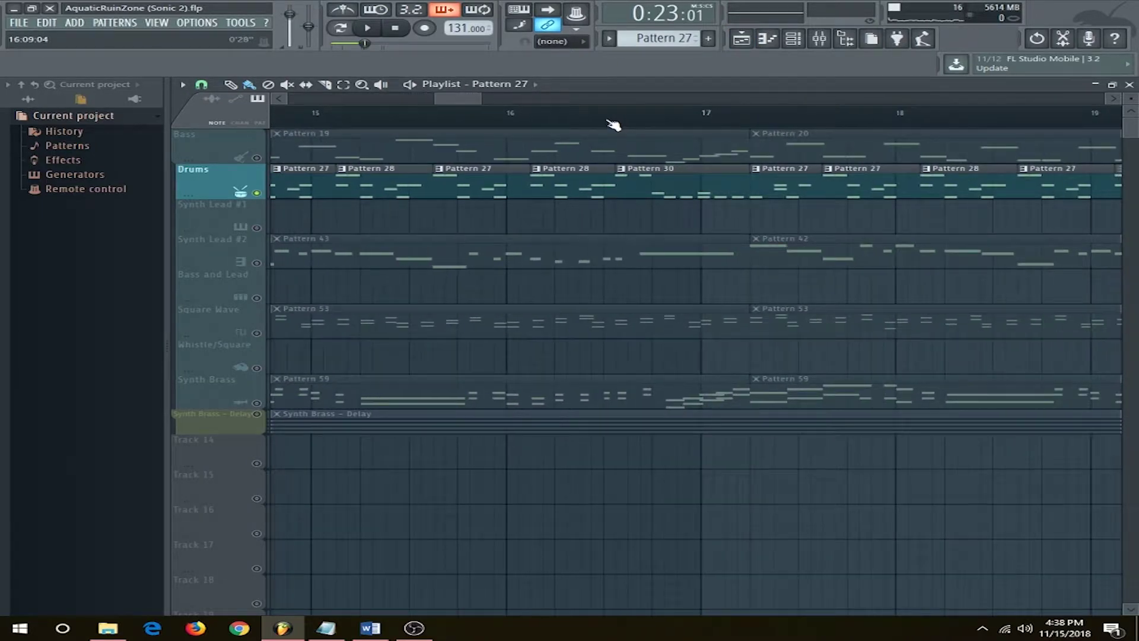
pyautogui.click(603, 119)
pyautogui.doubleClick(658, 172)
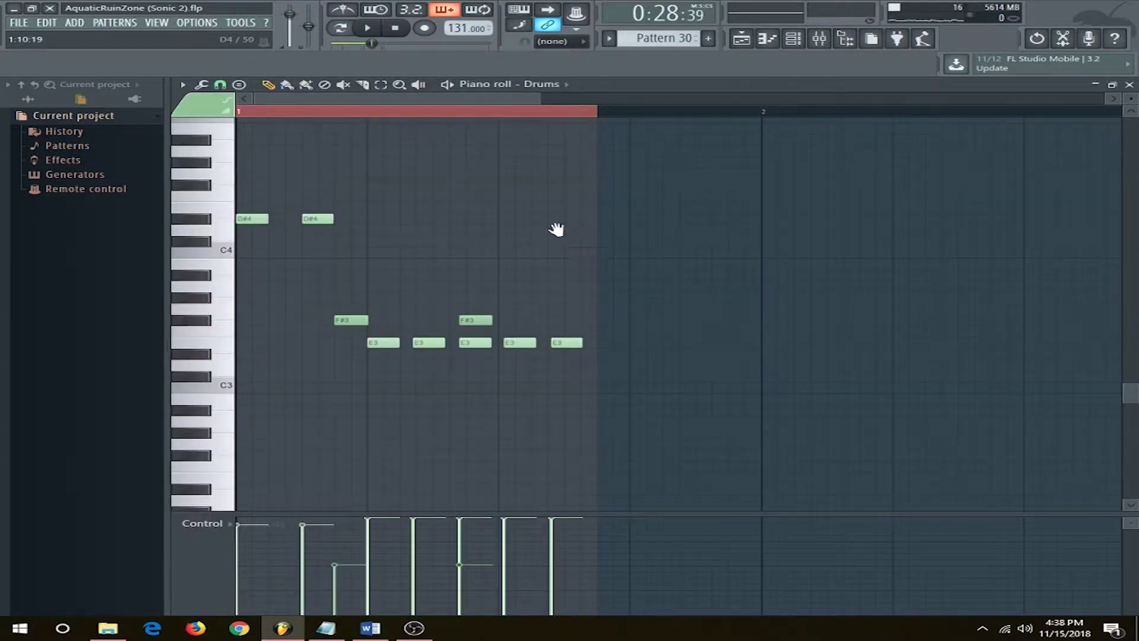
pyautogui.press('space')
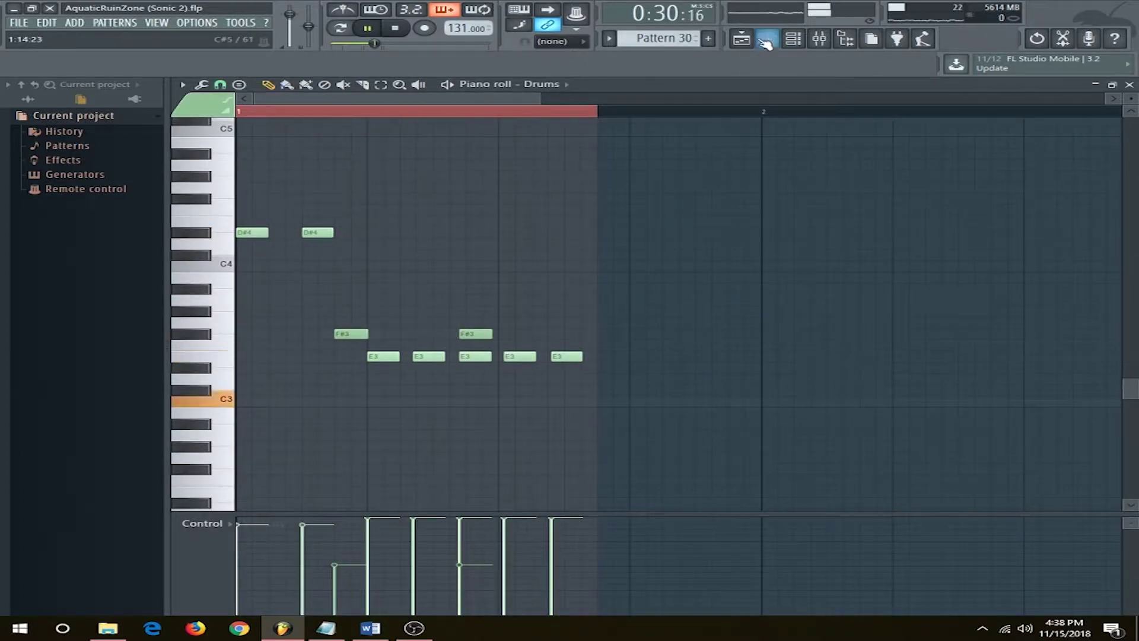
pyautogui.press('space')
pyautogui.press('F5')
# Unmute the Bass track, hear it with the Drums, then play from bar 20 near Transition 2
pyautogui.scroll(2, 657, 186)
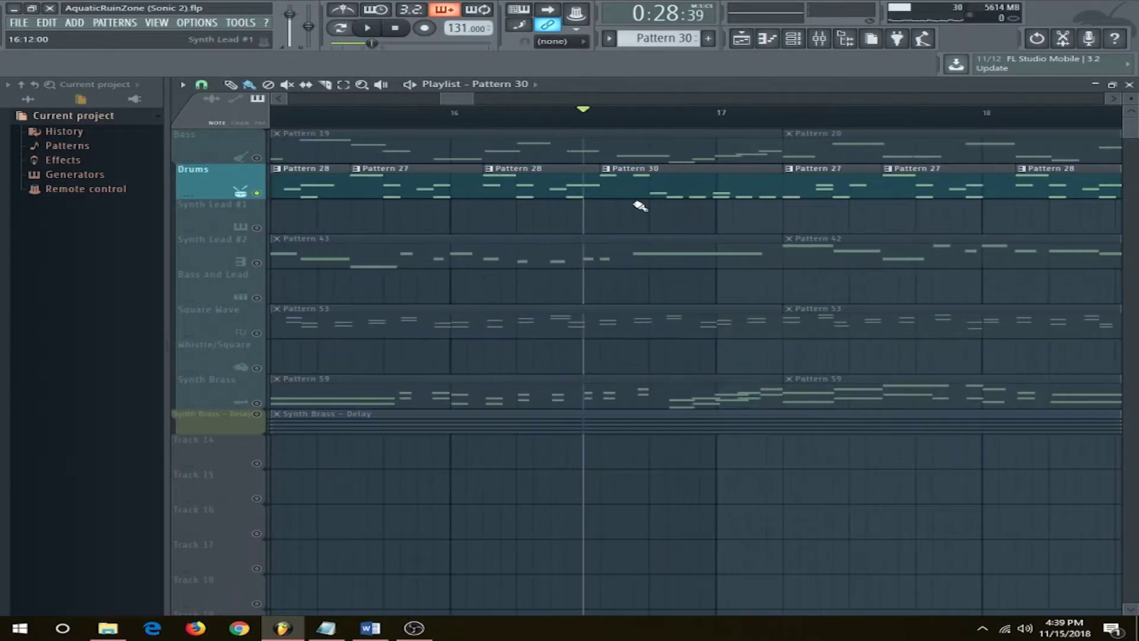
pyautogui.click(256, 158)
pyautogui.press('space')
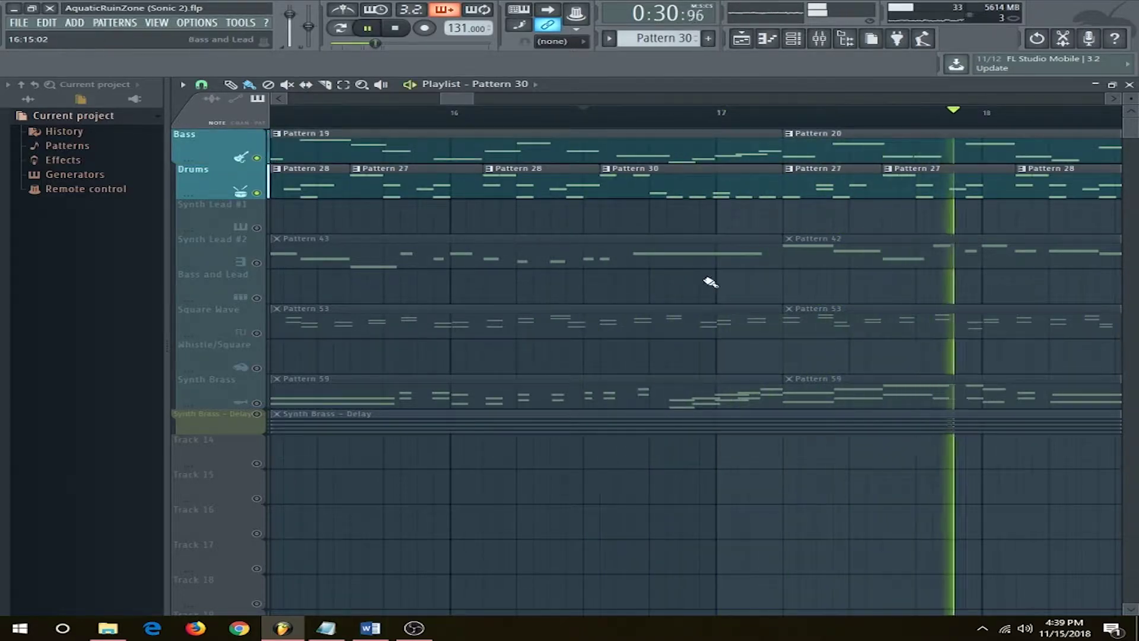
pyautogui.press('space')
pyautogui.scroll(-3, 907, 277)
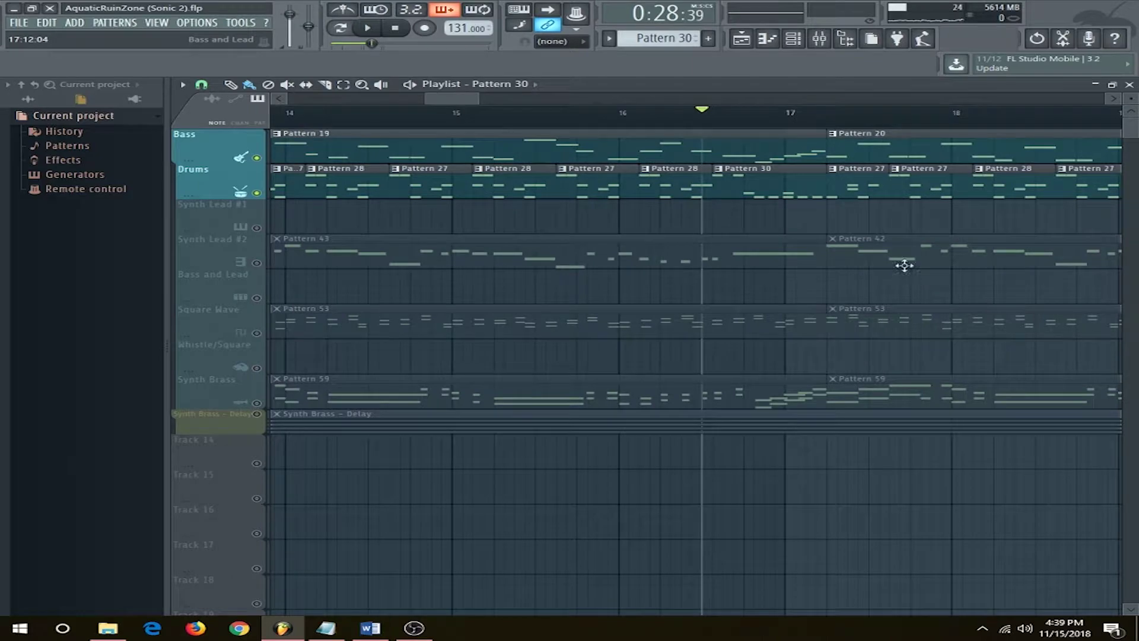
pyautogui.scroll(-3, 778, 232)
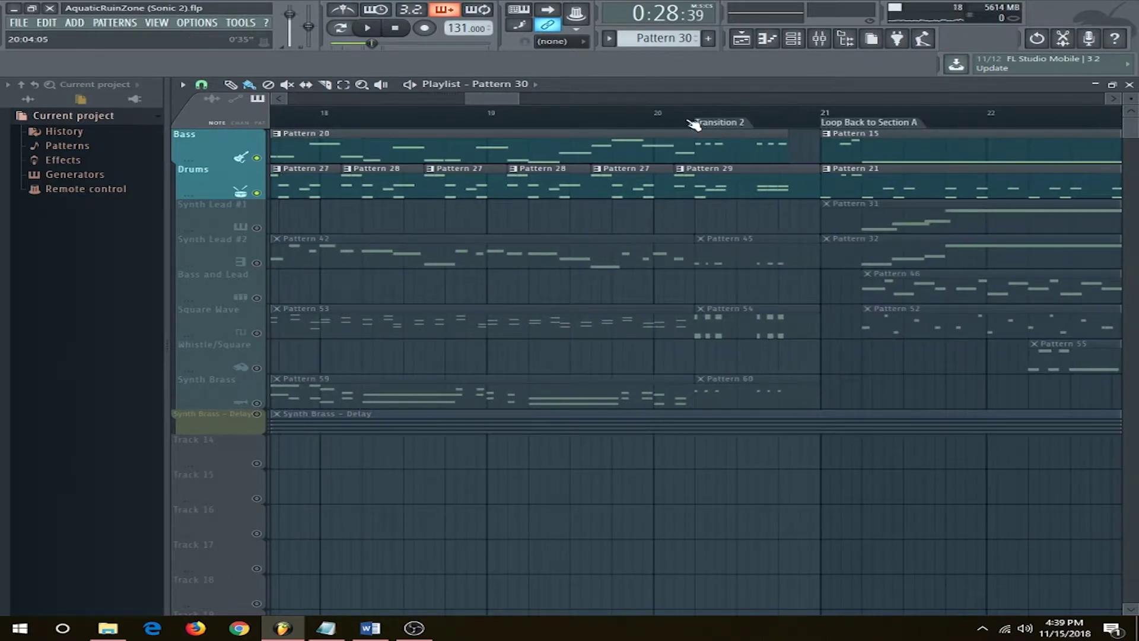
pyautogui.click(659, 112)
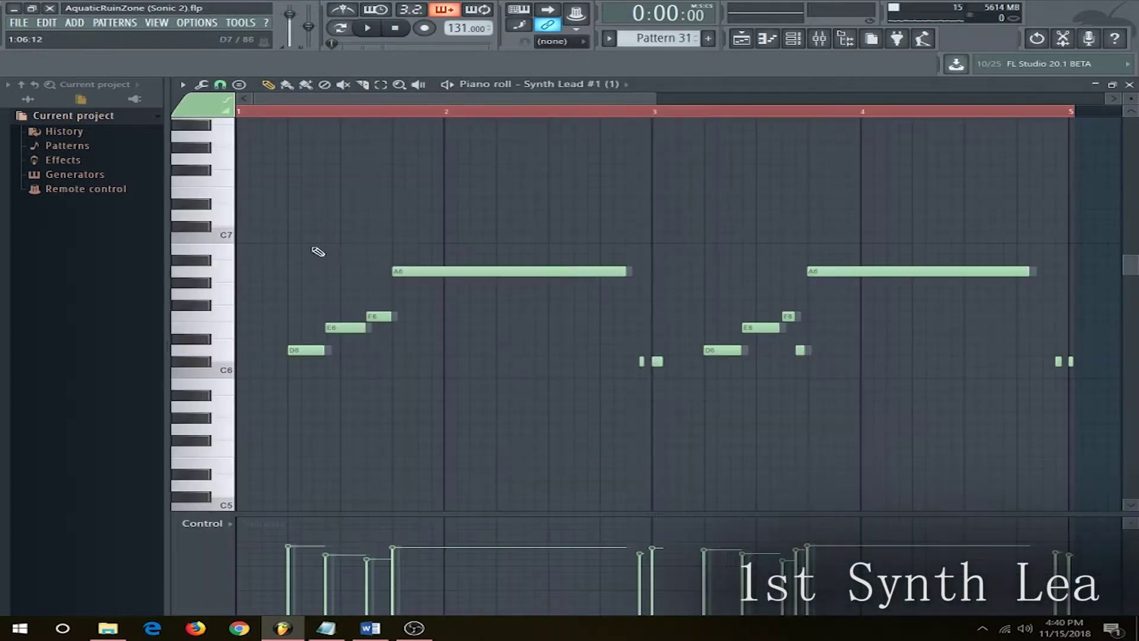
# Play Synth Lead #1's Pattern 31 melody in the piano roll
pyautogui.doubleClick(305, 203)
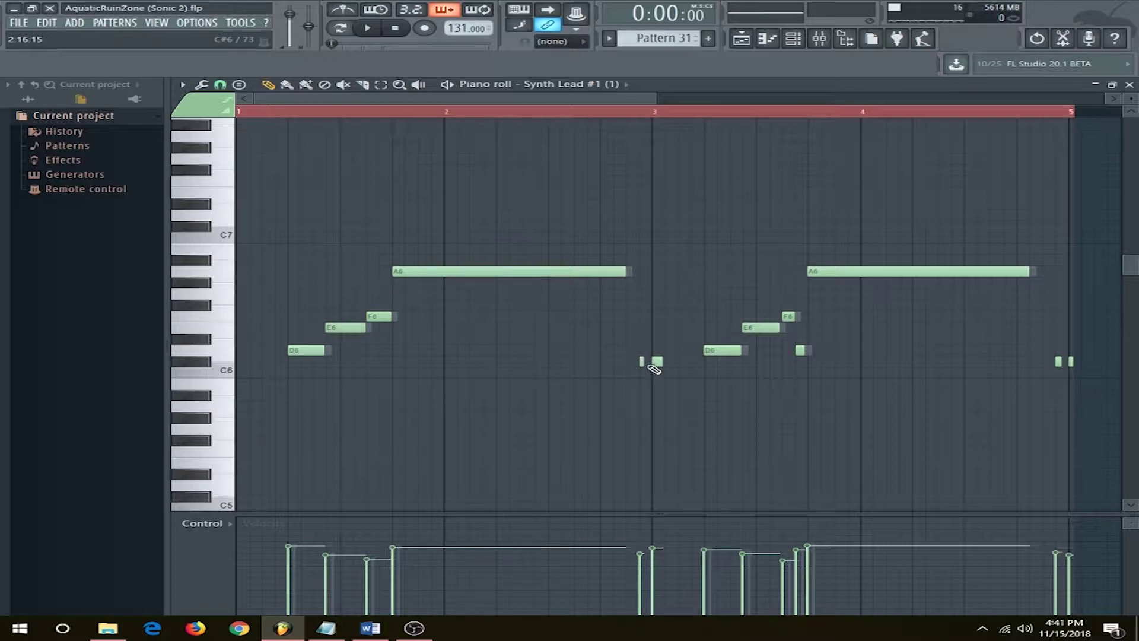
pyautogui.press('space')
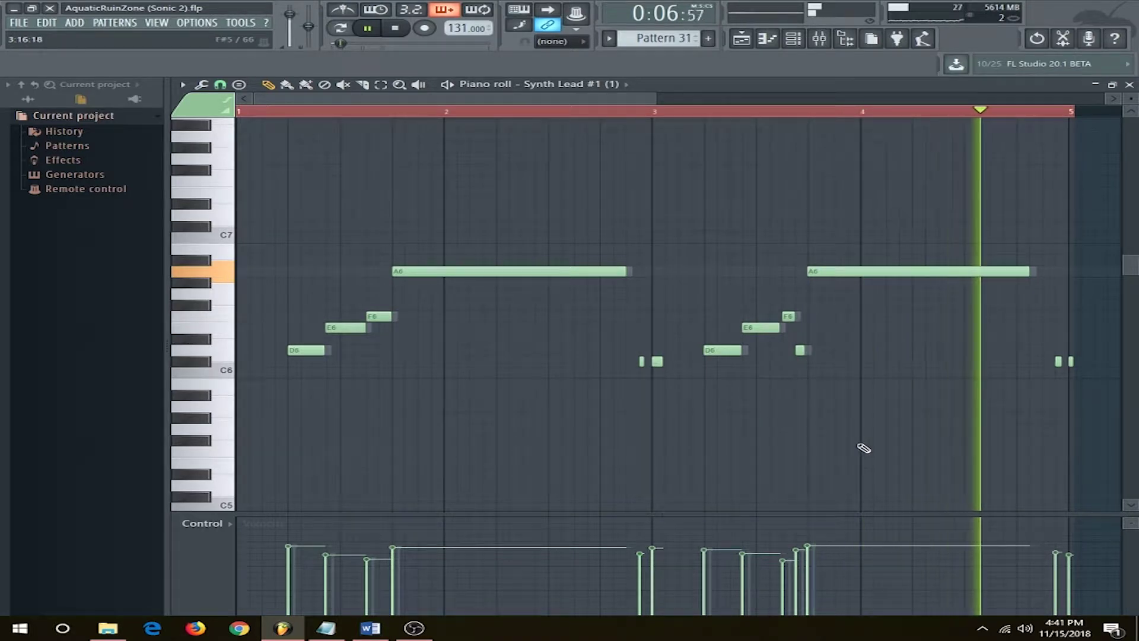
pyautogui.press('space')
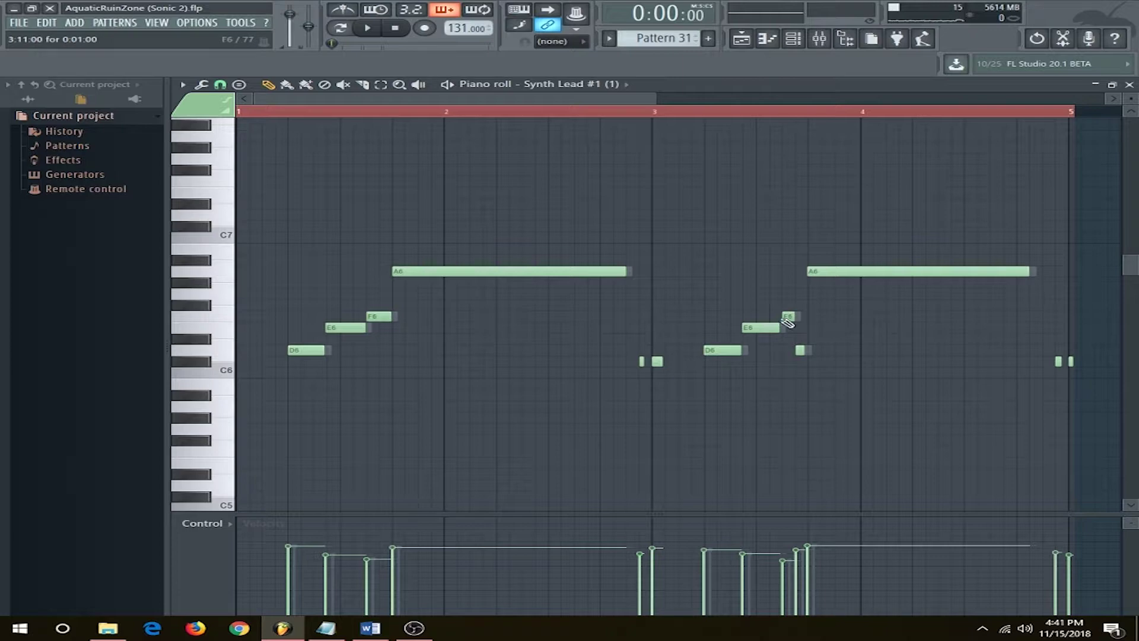
pyautogui.hscroll(2, 830, 403)
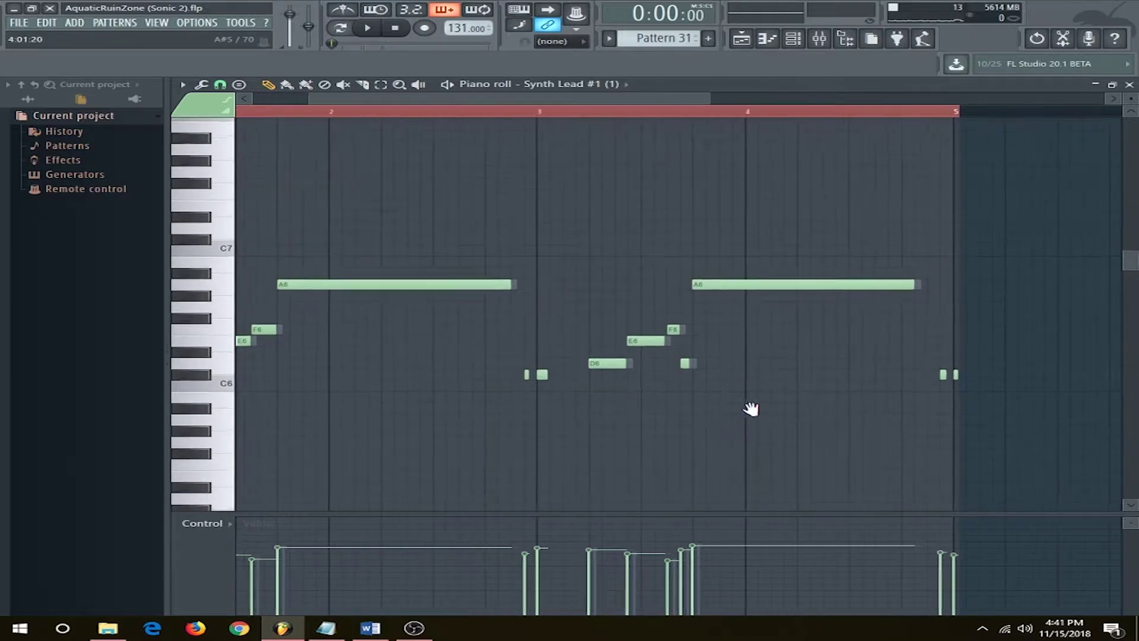
# Unmute Synth Lead #2 in the playlist and play both synth leads from bar 1
pyautogui.click(741, 39)
pyautogui.scroll(2, 293, 259)
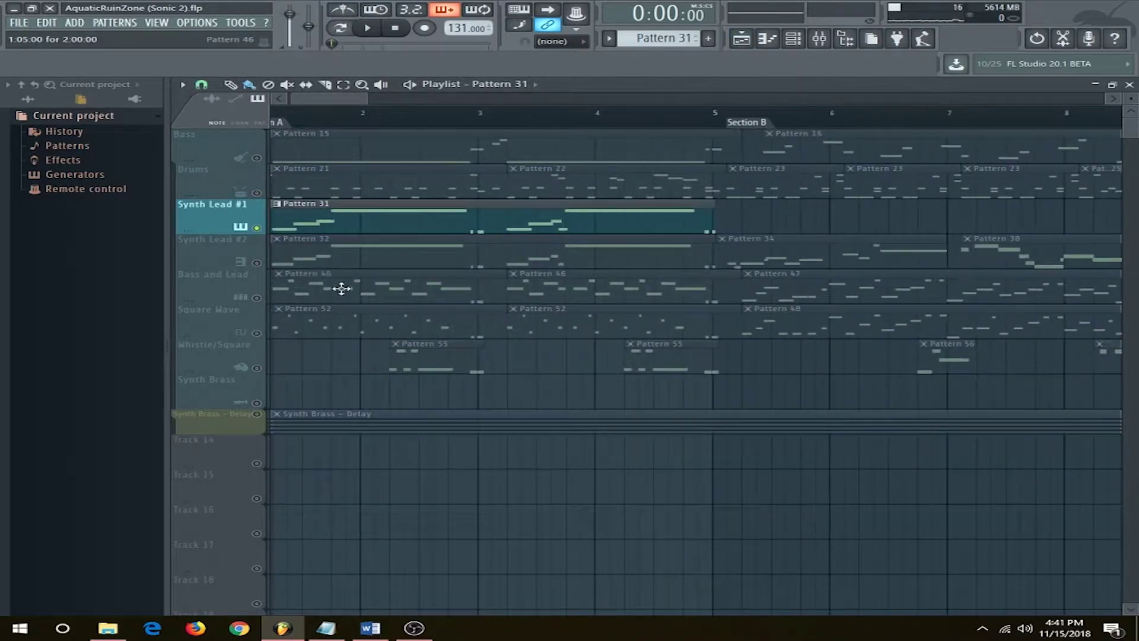
pyautogui.click(257, 264)
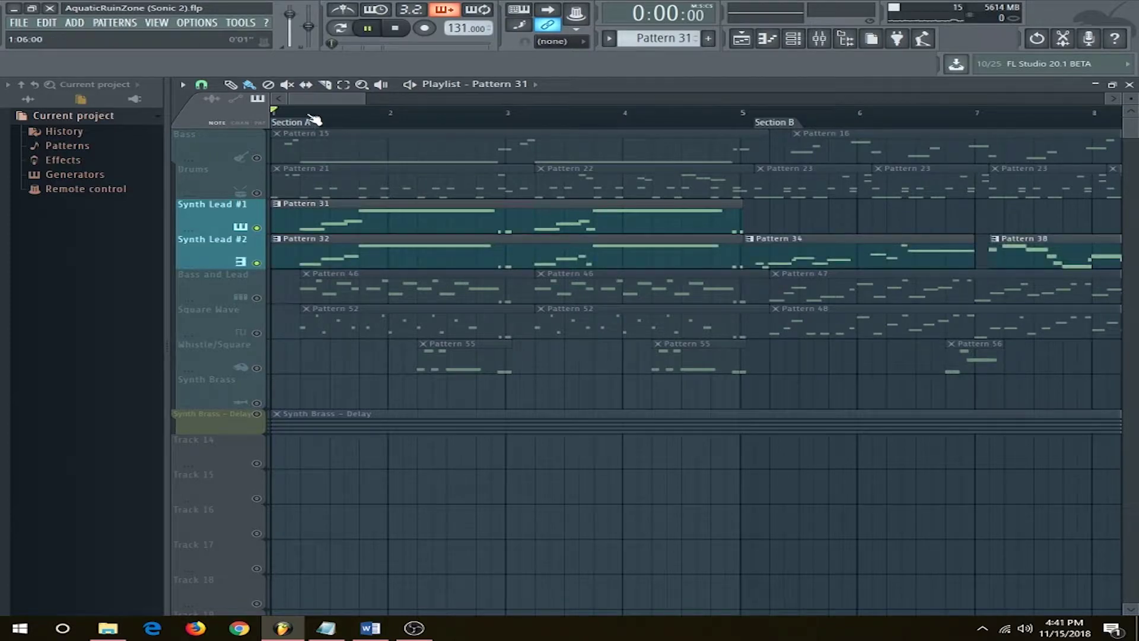
pyautogui.press('space')
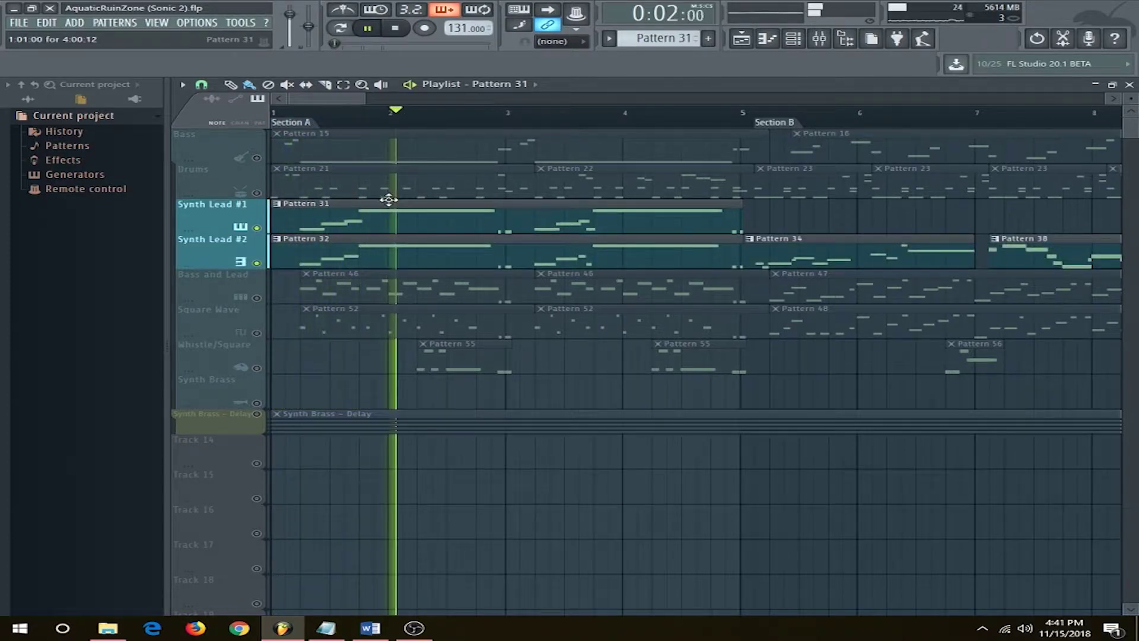
pyautogui.press('space')
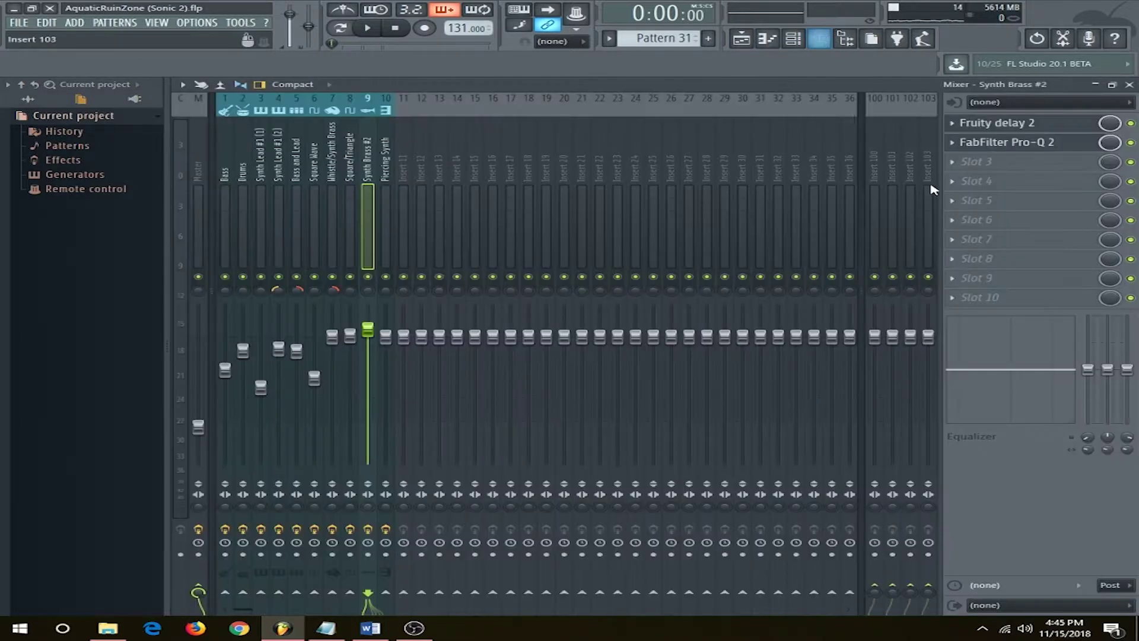
pyautogui.click(1007, 142)
pyautogui.press('space')
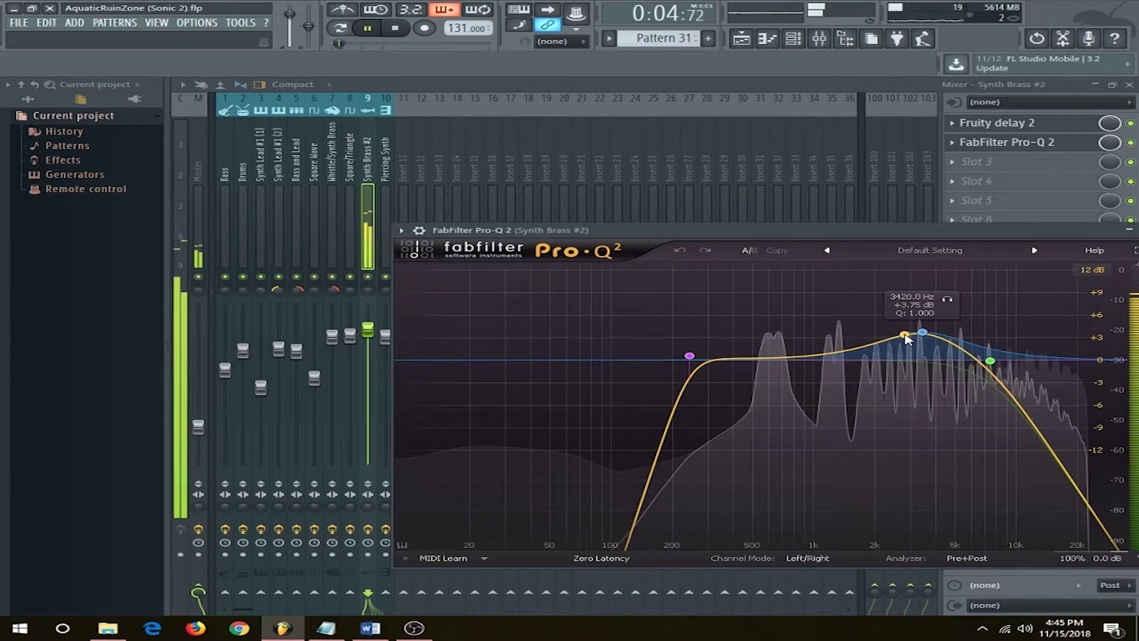
pyautogui.press('space')
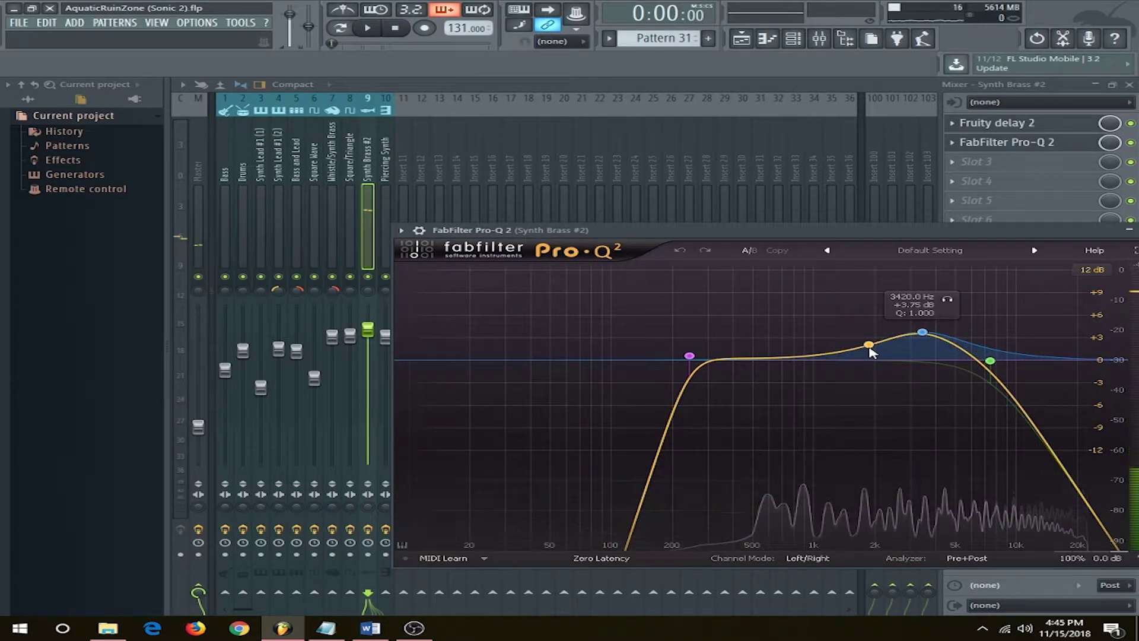
pyautogui.press('F5')
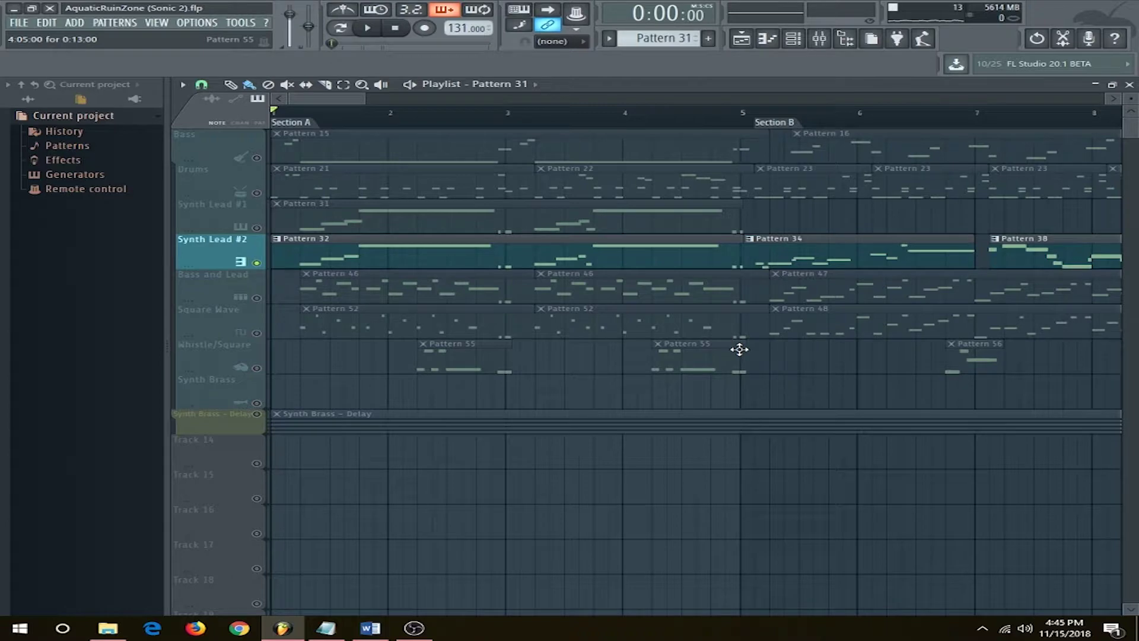
pyautogui.hscroll(5, 818, 388)
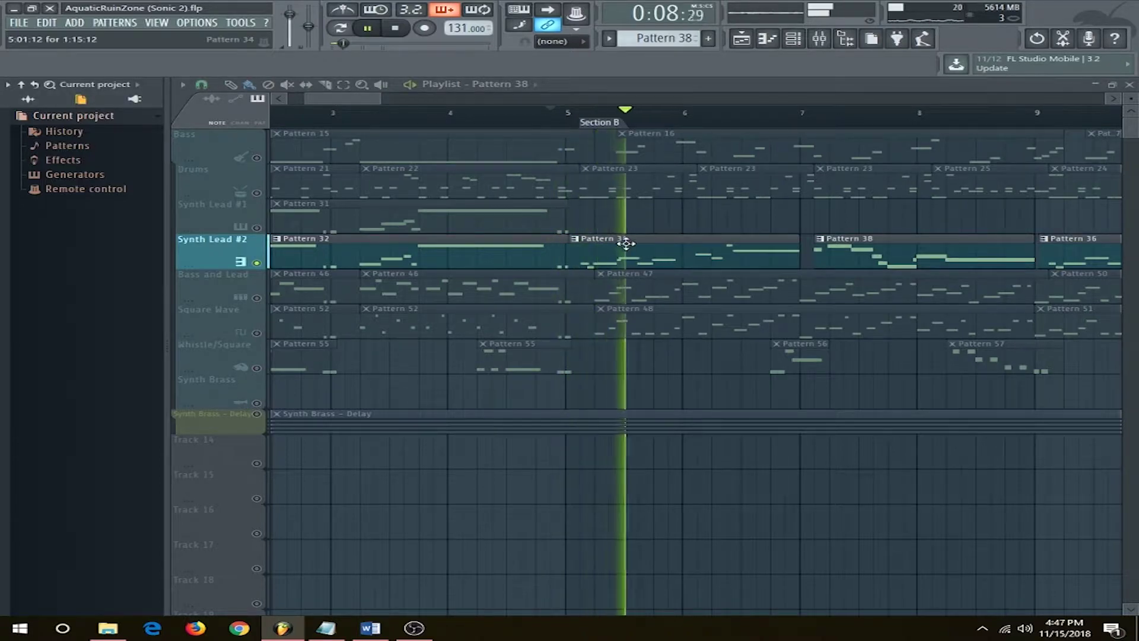
pyautogui.doubleClick(626, 243)
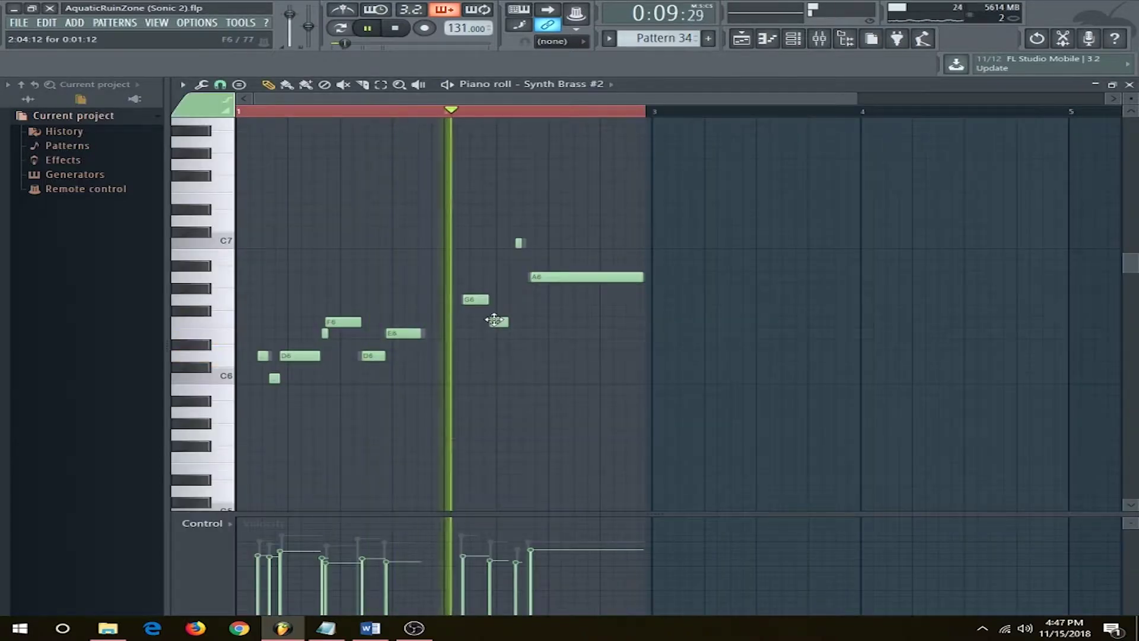
pyautogui.press('F5')
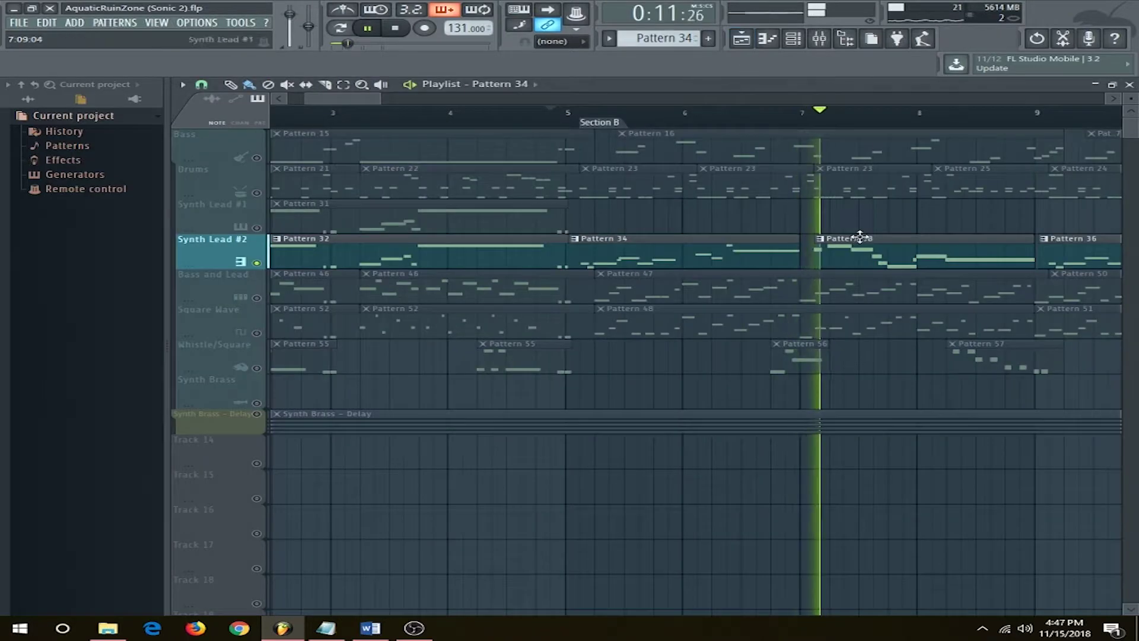
pyautogui.doubleClick(633, 297)
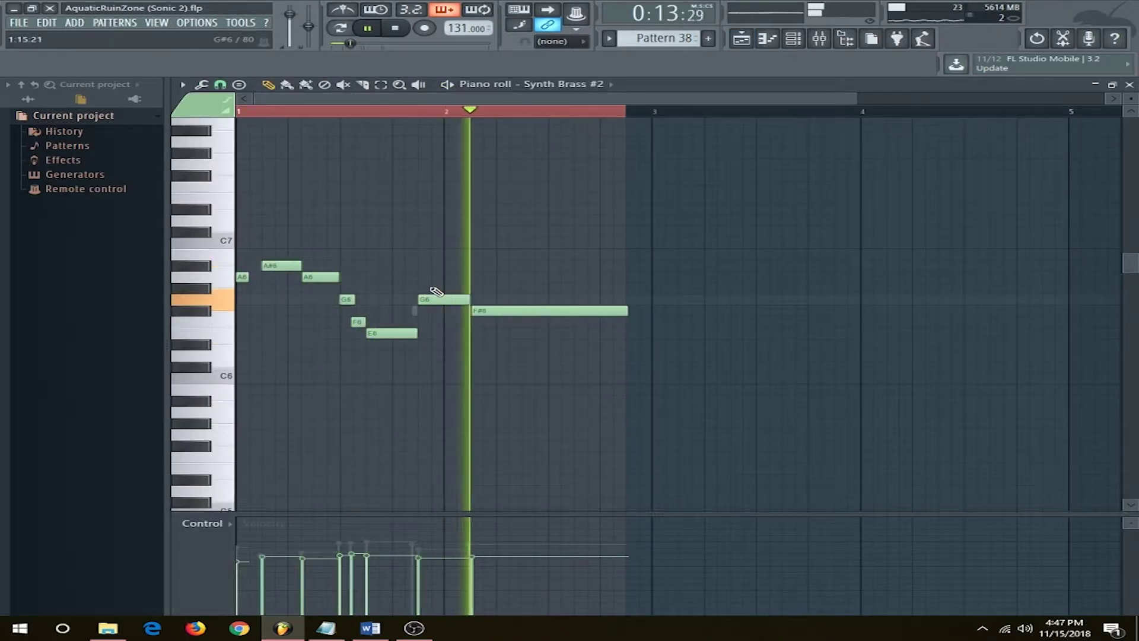
pyautogui.press('space')
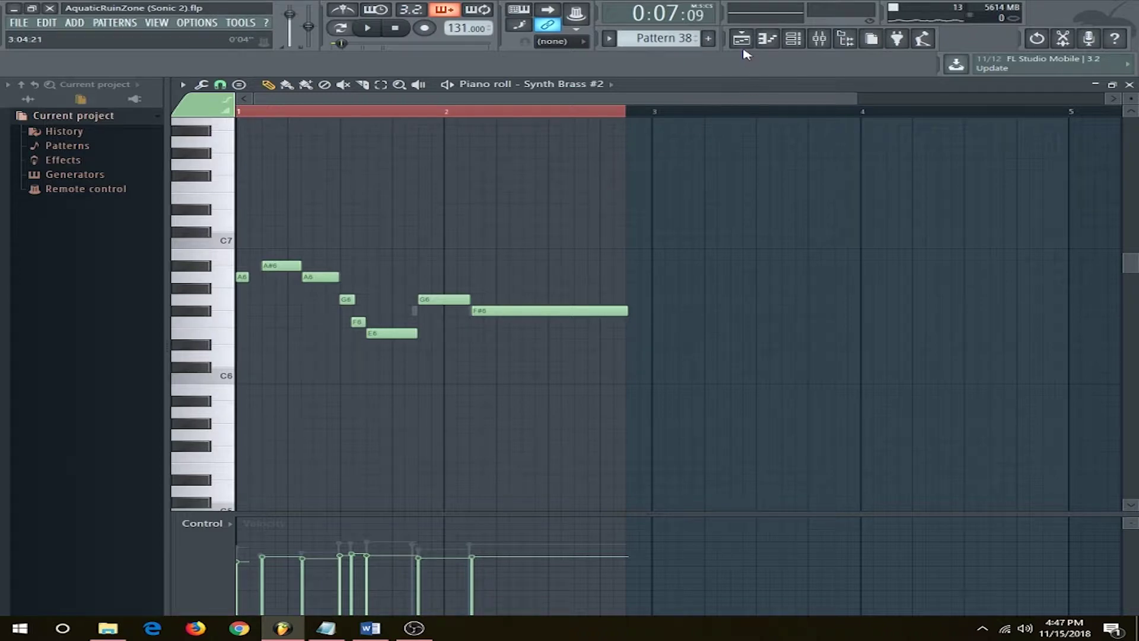
pyautogui.click(741, 39)
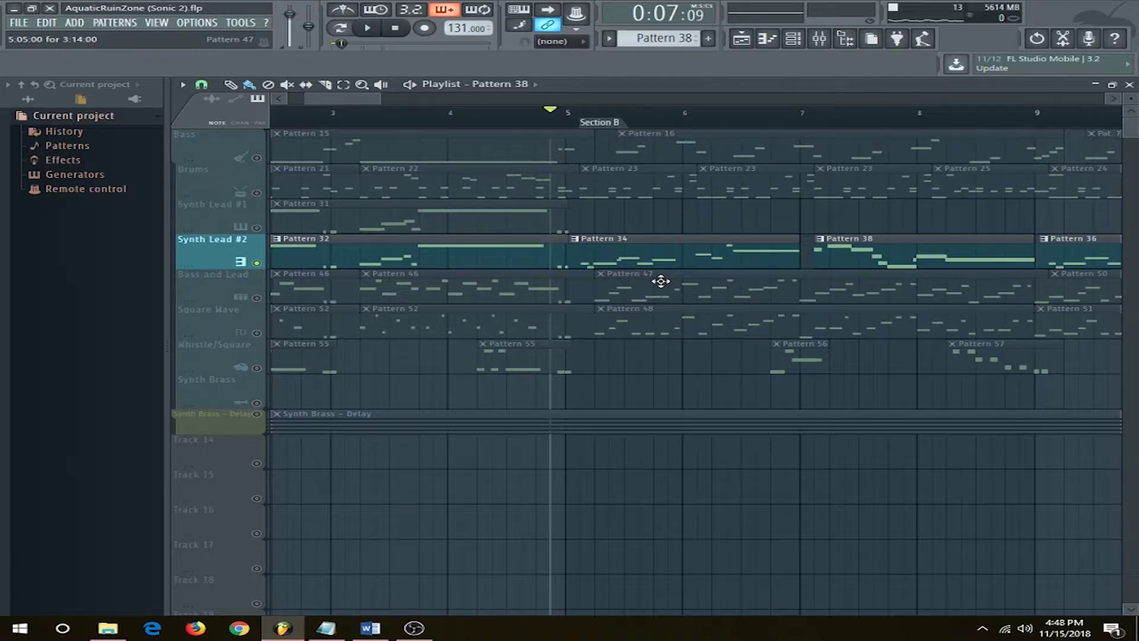
pyautogui.click(526, 121)
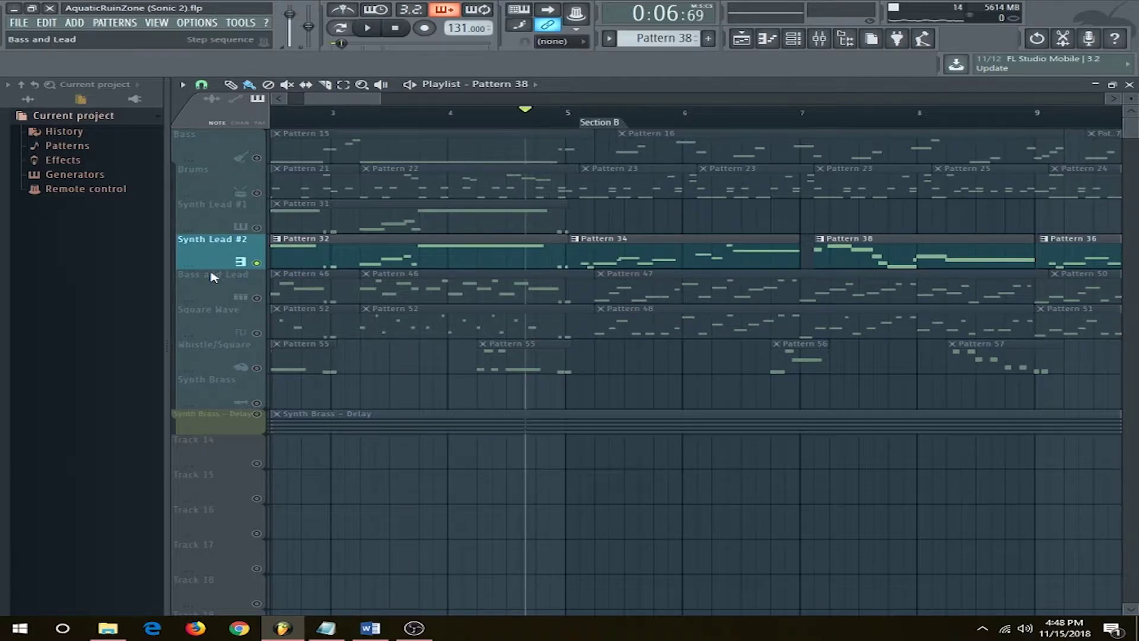
# Release the Synth Lead #2 solo and play Section B with every track
pyautogui.rightClick(257, 263)
pyautogui.press('space')
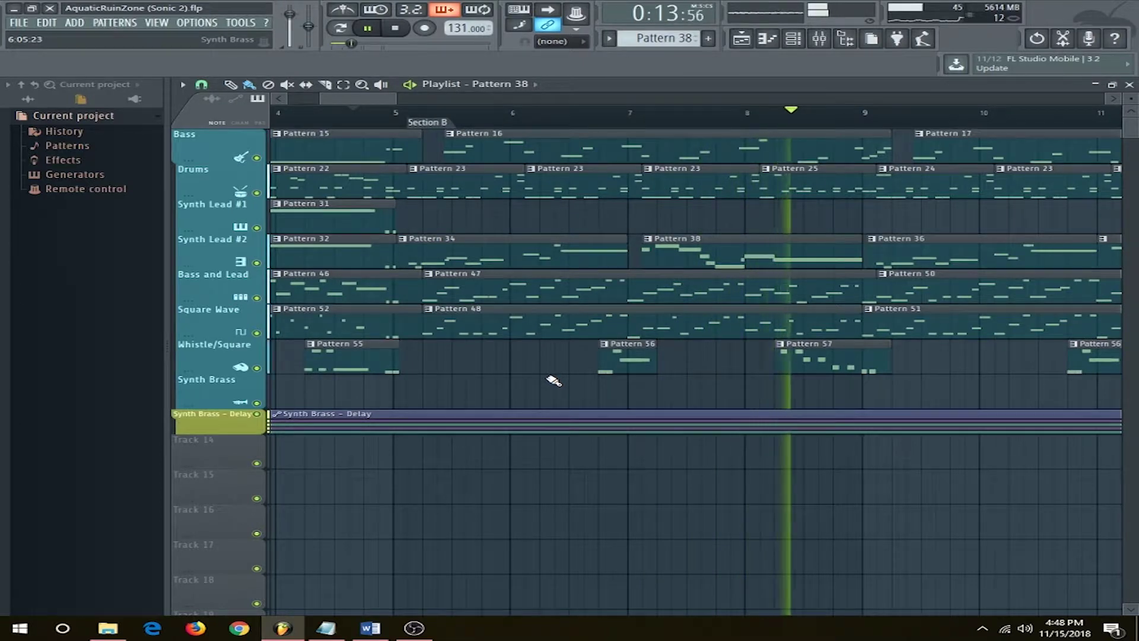
pyautogui.press('space')
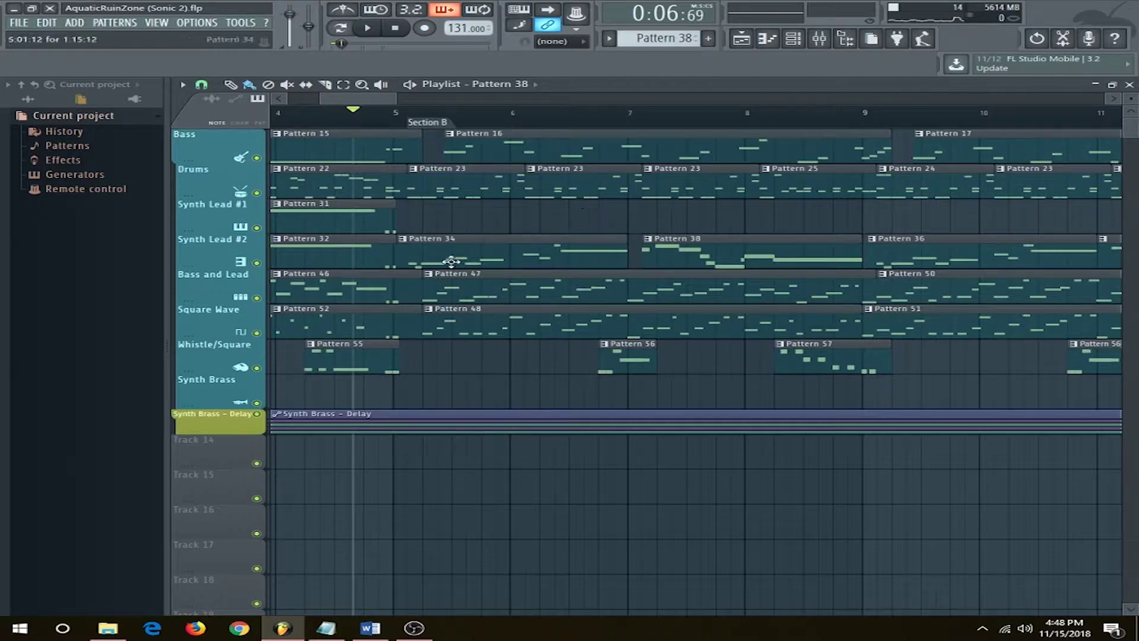
# Open Synth Brass #2's Pattern 40 in the piano roll
pyautogui.scroll(2, 489, 253)
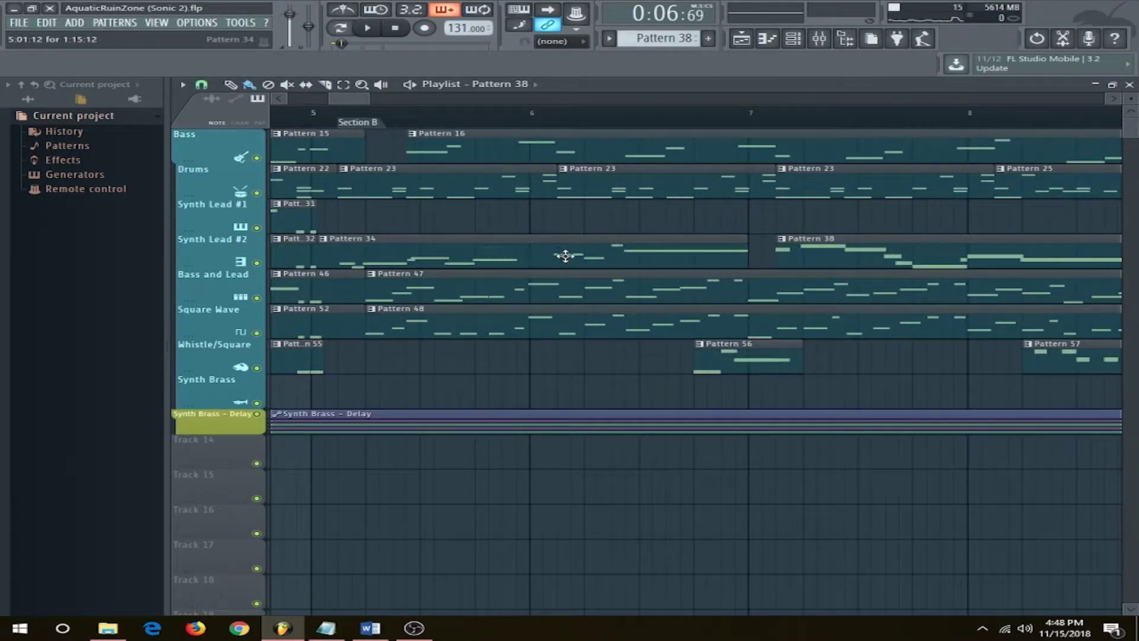
pyautogui.scroll(-1, 759, 255)
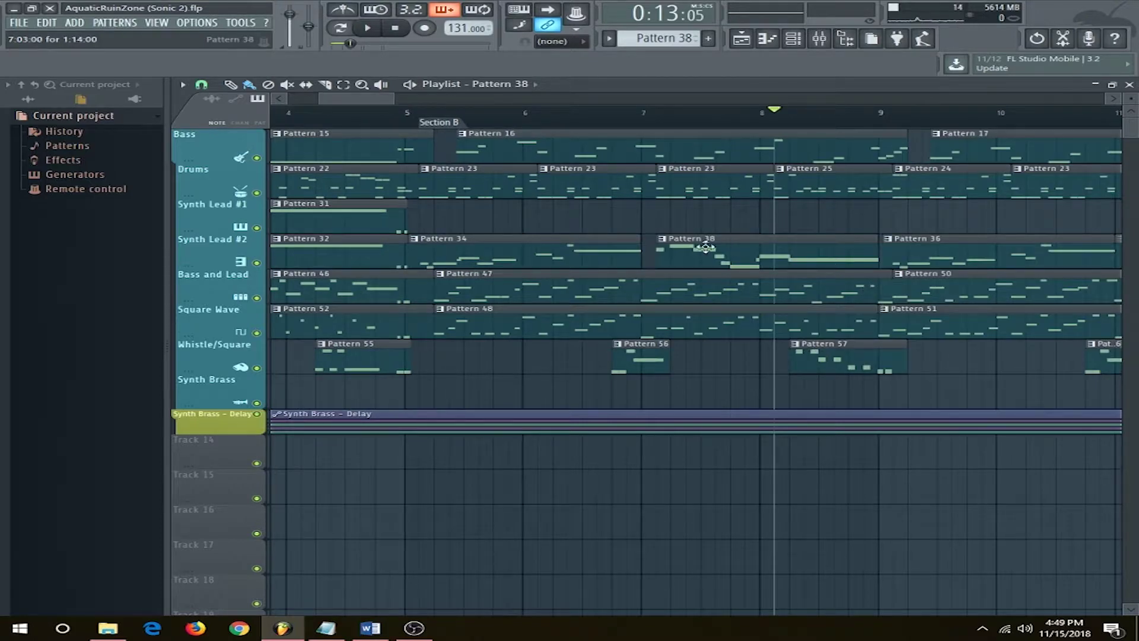
pyautogui.hscroll(6, 641, 236)
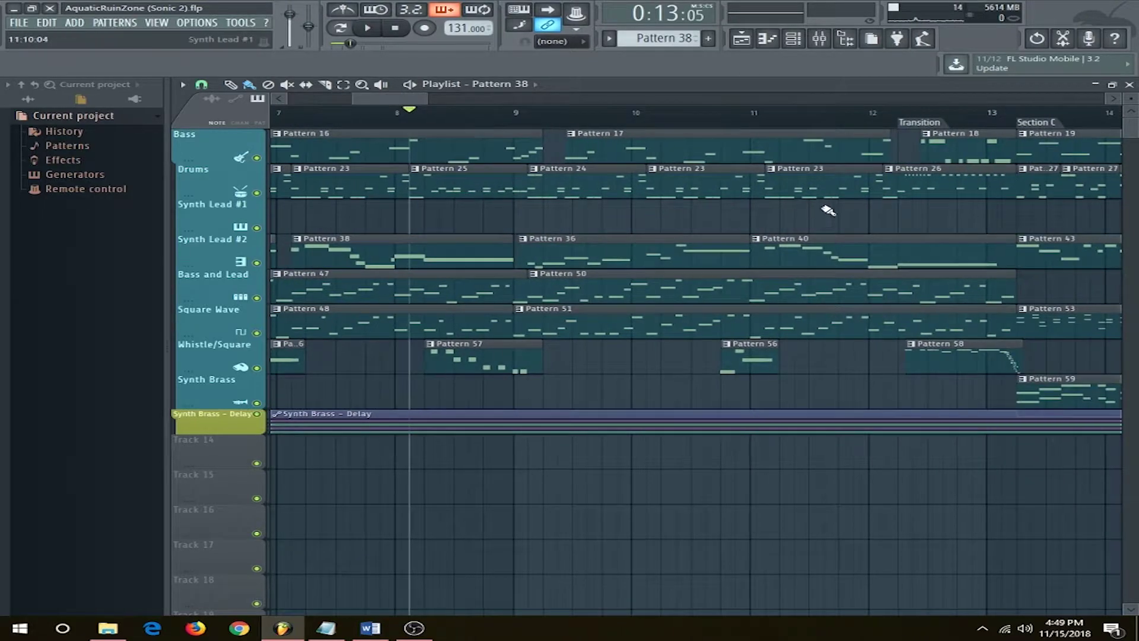
pyautogui.doubleClick(818, 237)
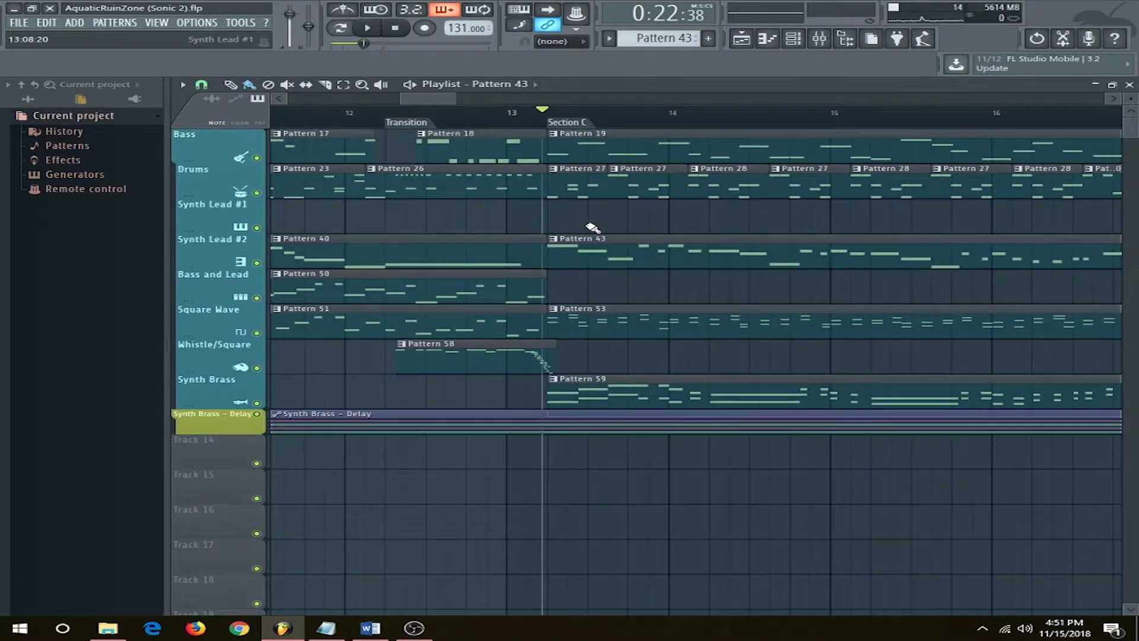
# Solo Synth Lead #2 and play Pattern 43's melody in the piano roll
pyautogui.rightClick(257, 263)
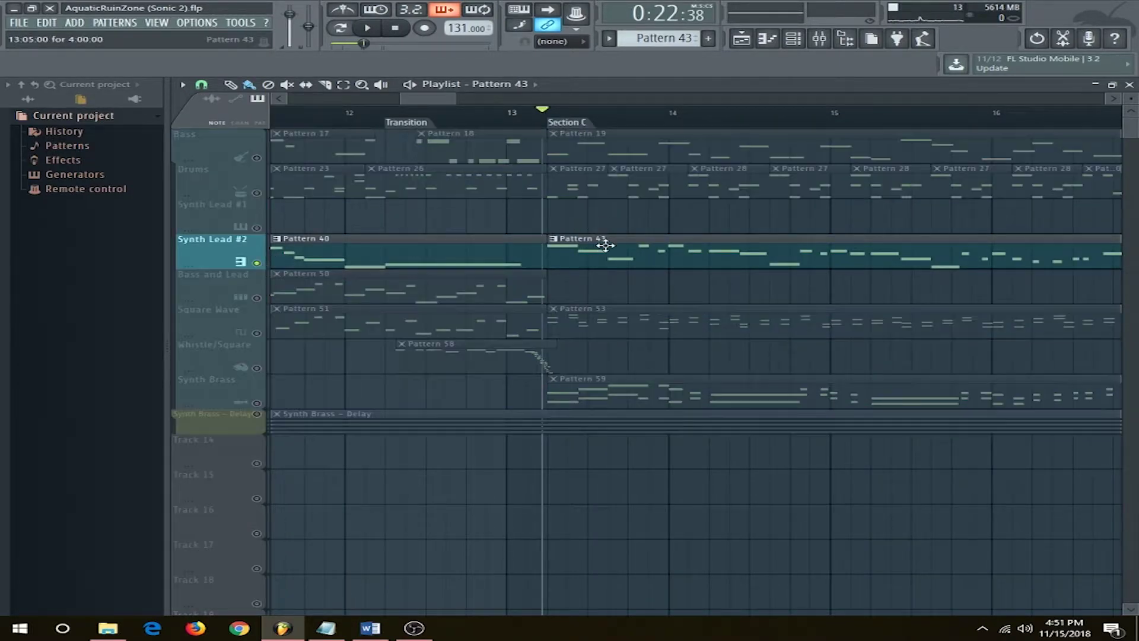
pyautogui.doubleClick(606, 247)
pyautogui.scroll(1, 355, 317)
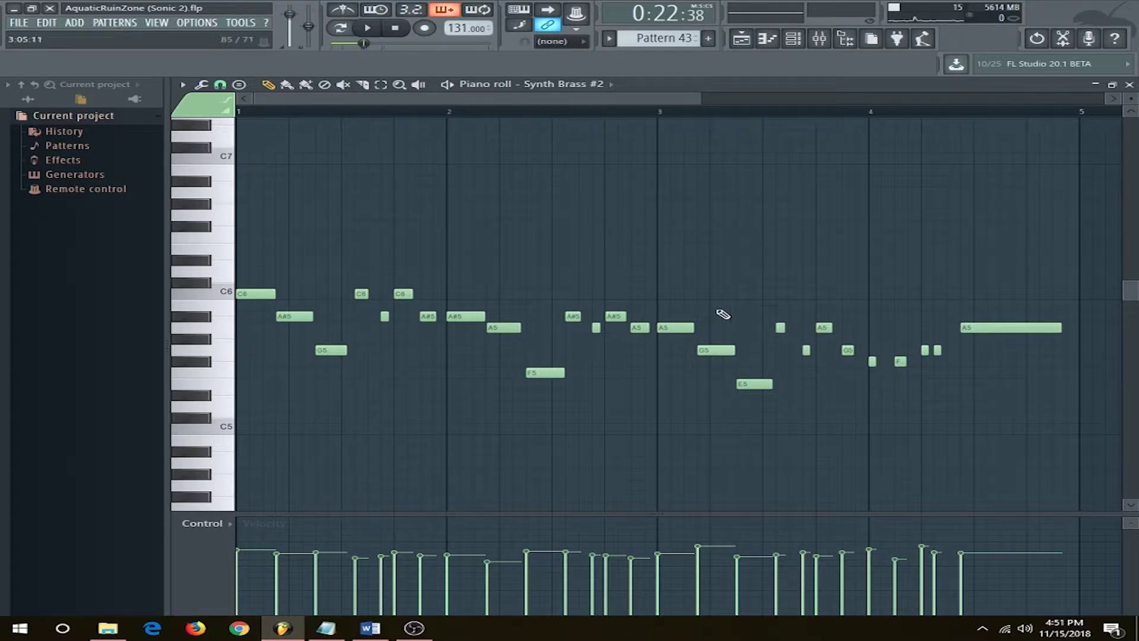
pyautogui.press('space')
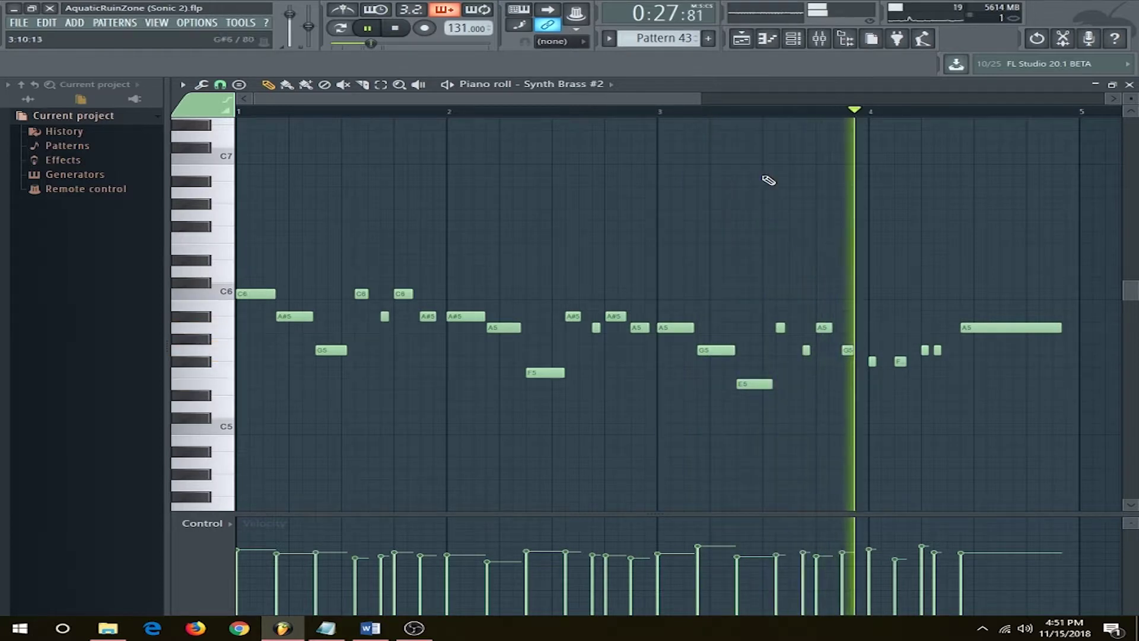
# Un-solo Synth Lead #2 in the playlist and play all tracks from partway through bar 16
pyautogui.click(740, 36)
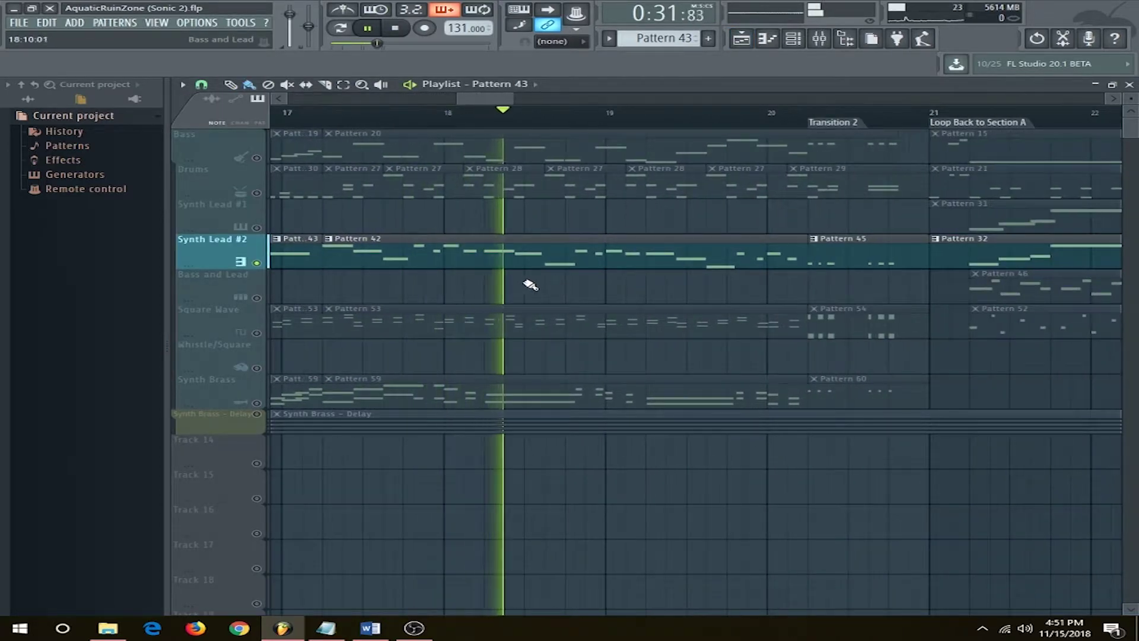
pyautogui.press('space')
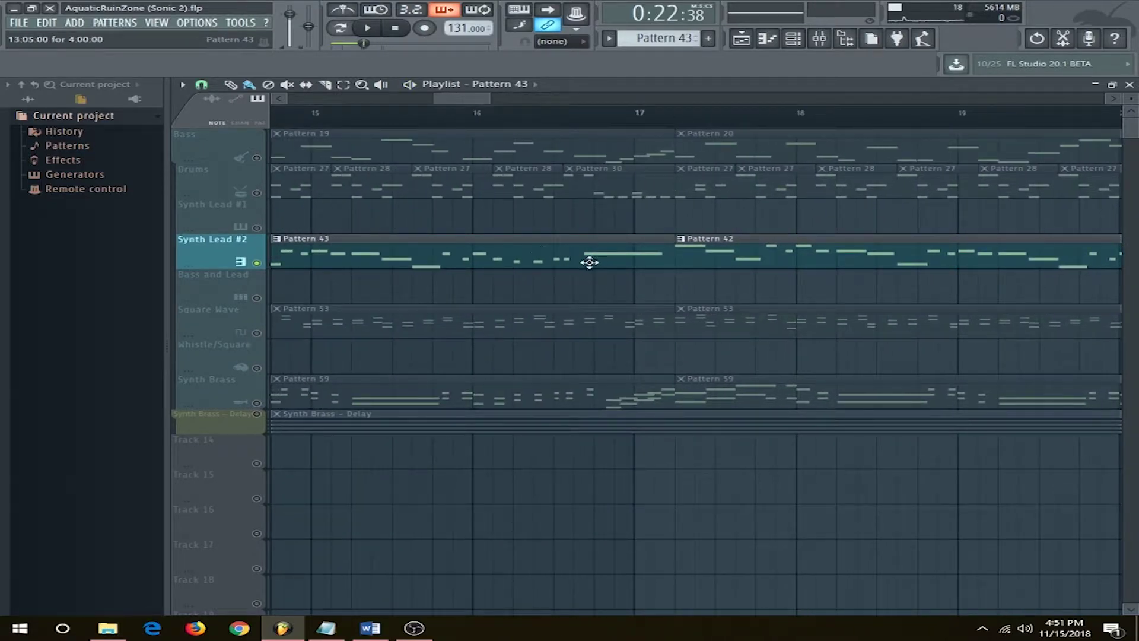
pyautogui.scroll(2, 603, 257)
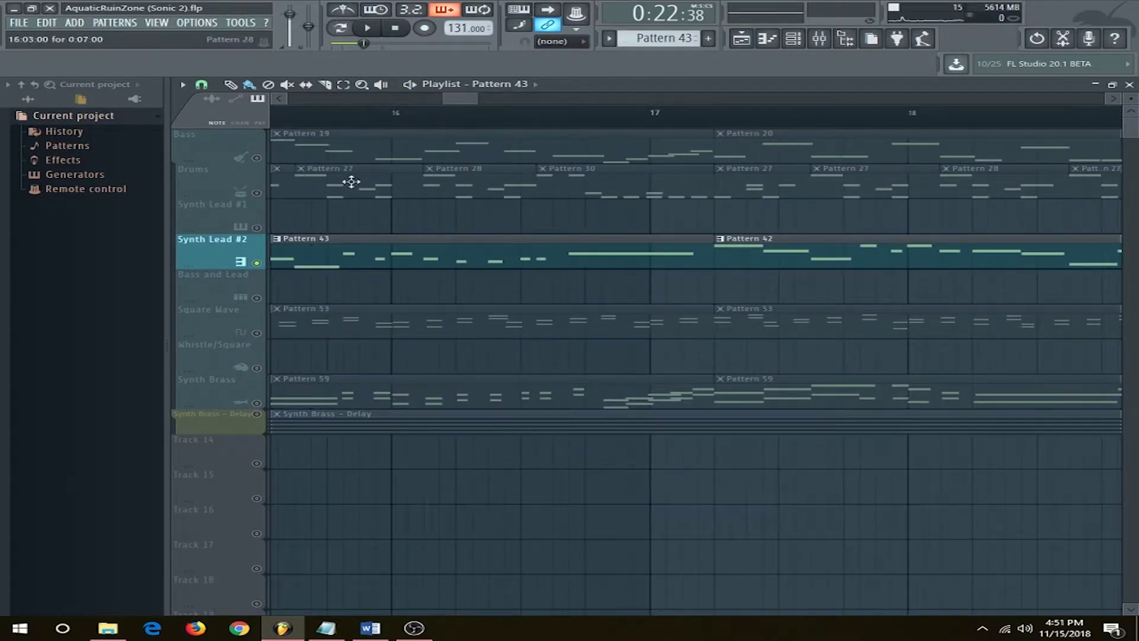
pyautogui.rightClick(257, 263)
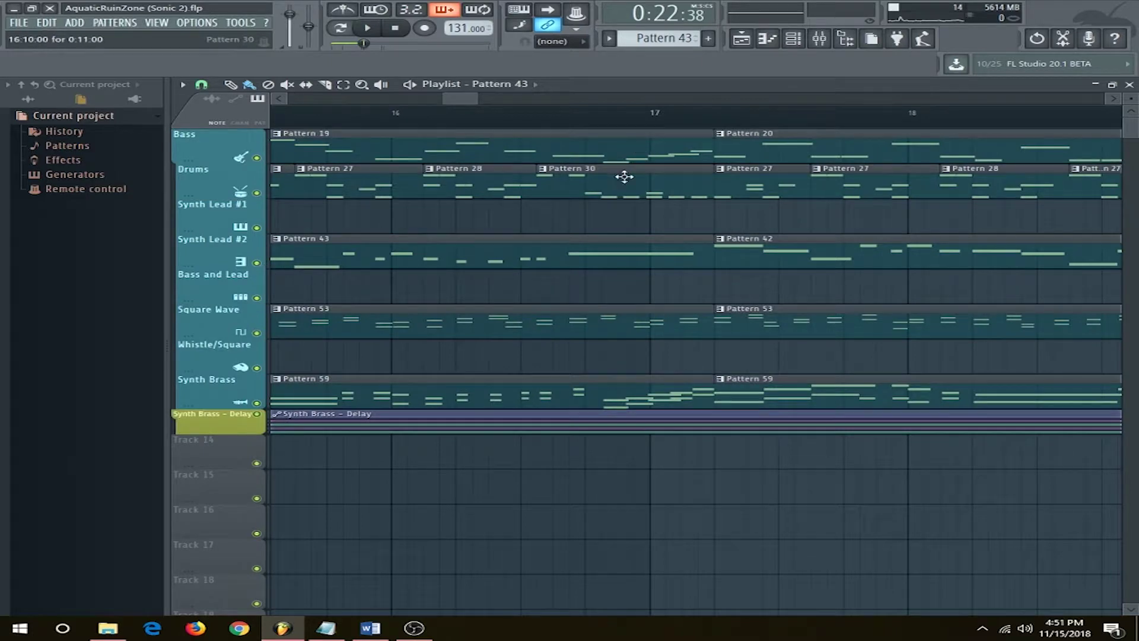
pyautogui.click(497, 112)
pyautogui.press('space')
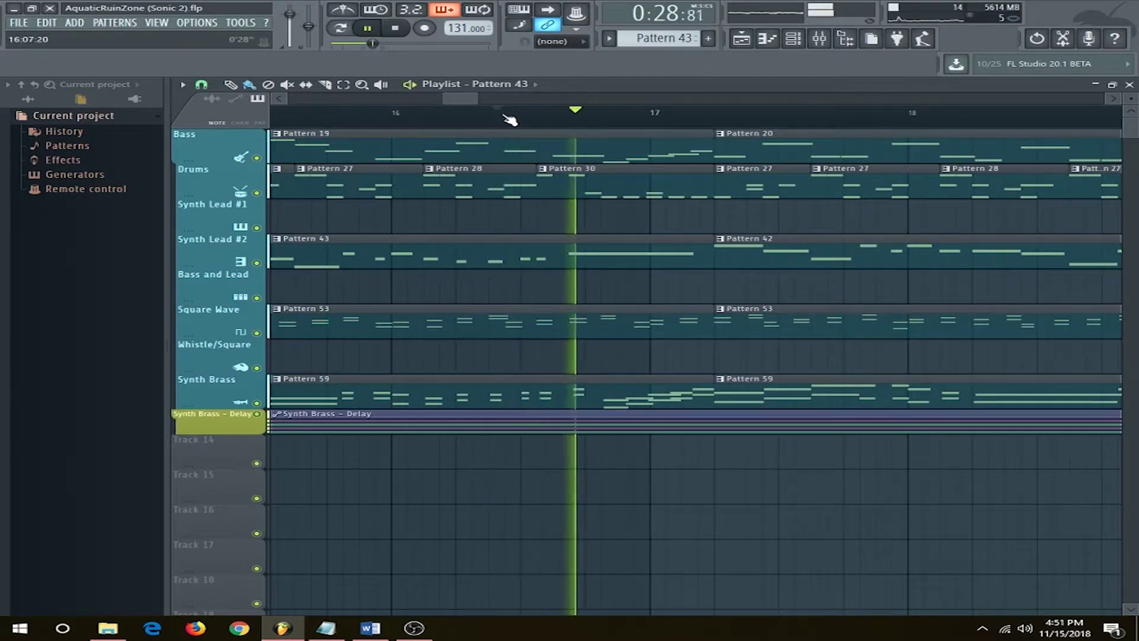
pyautogui.press('space')
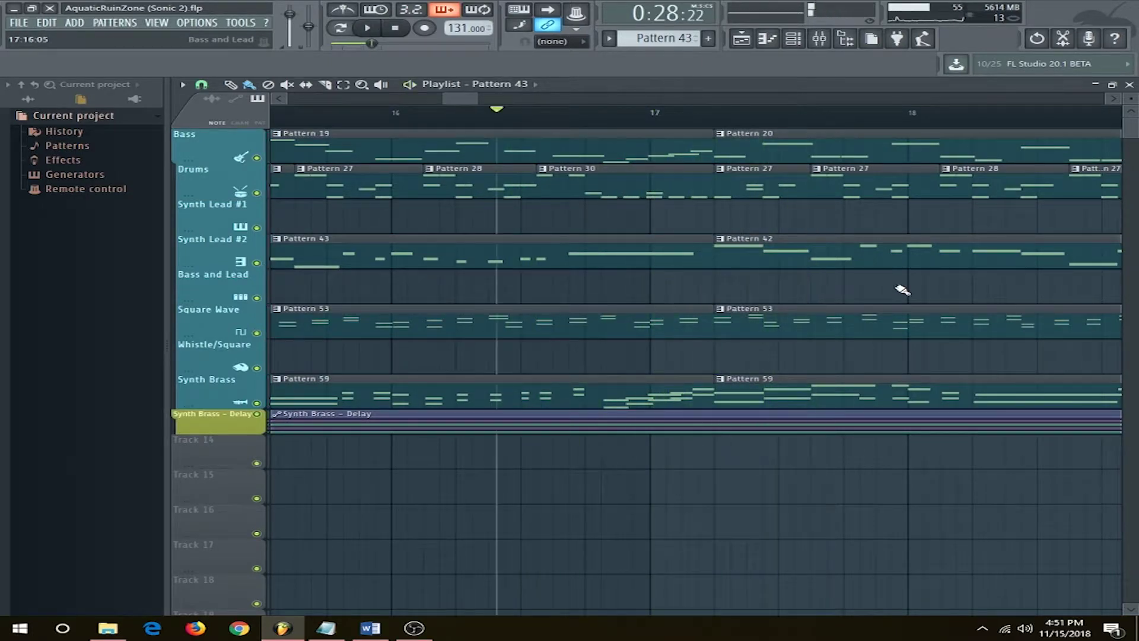
pyautogui.hscroll(-3, 973, 290)
pyautogui.scroll(-4, 979, 288)
# Solo Synth Lead #2 and play it from bar 20 through Transition 2
pyautogui.hscroll(5, 796, 290)
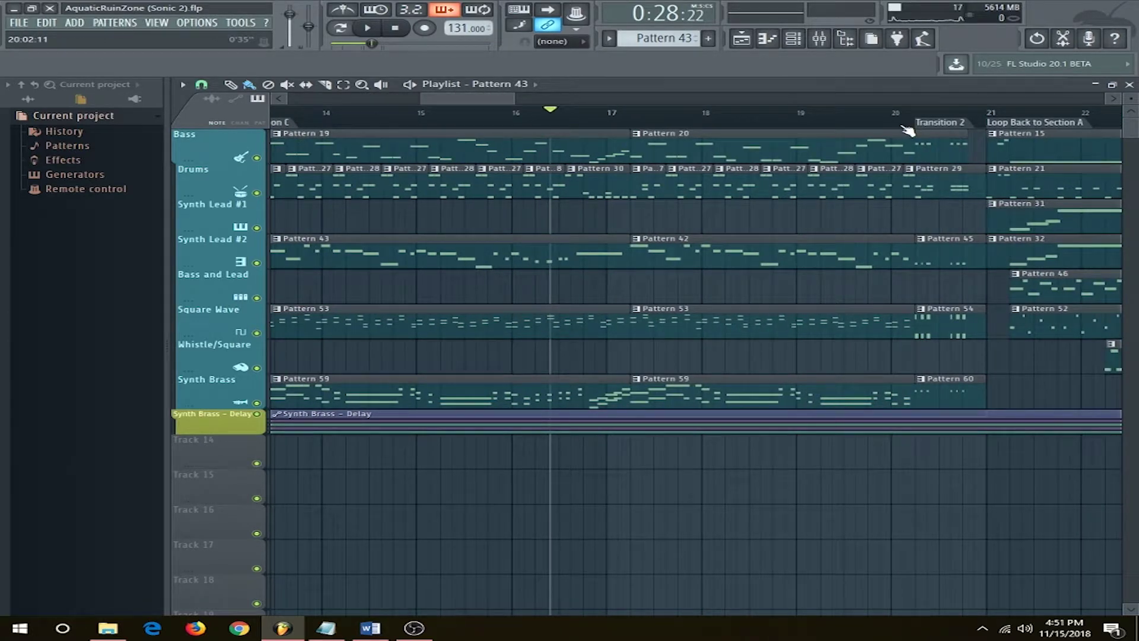
pyautogui.click(898, 118)
pyautogui.rightClick(256, 263)
pyautogui.press('space')
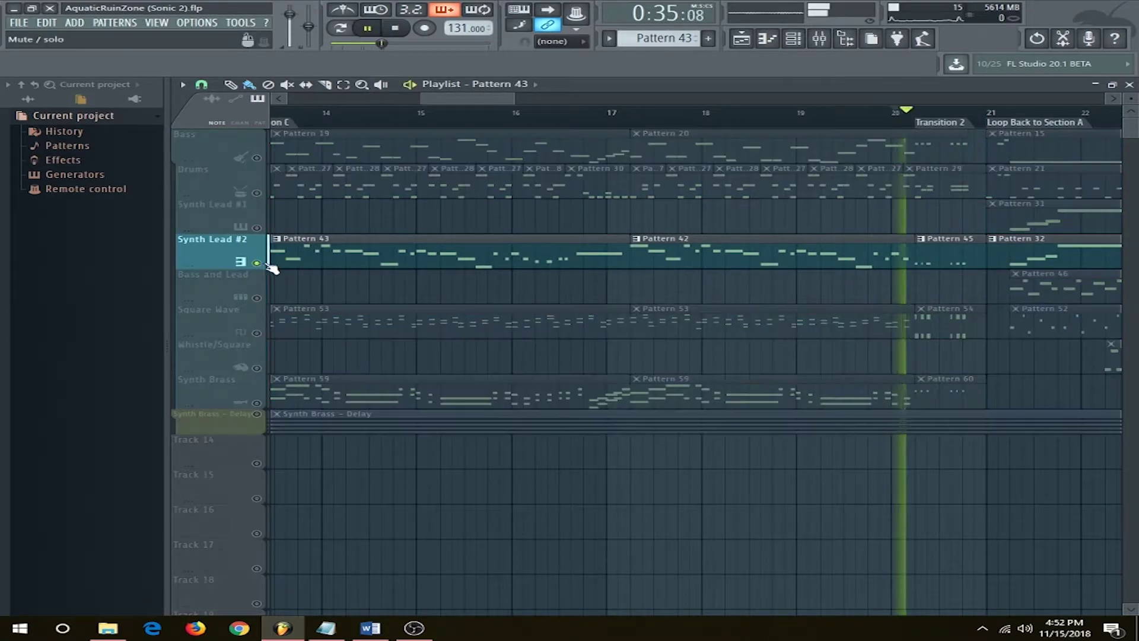
pyautogui.press('space')
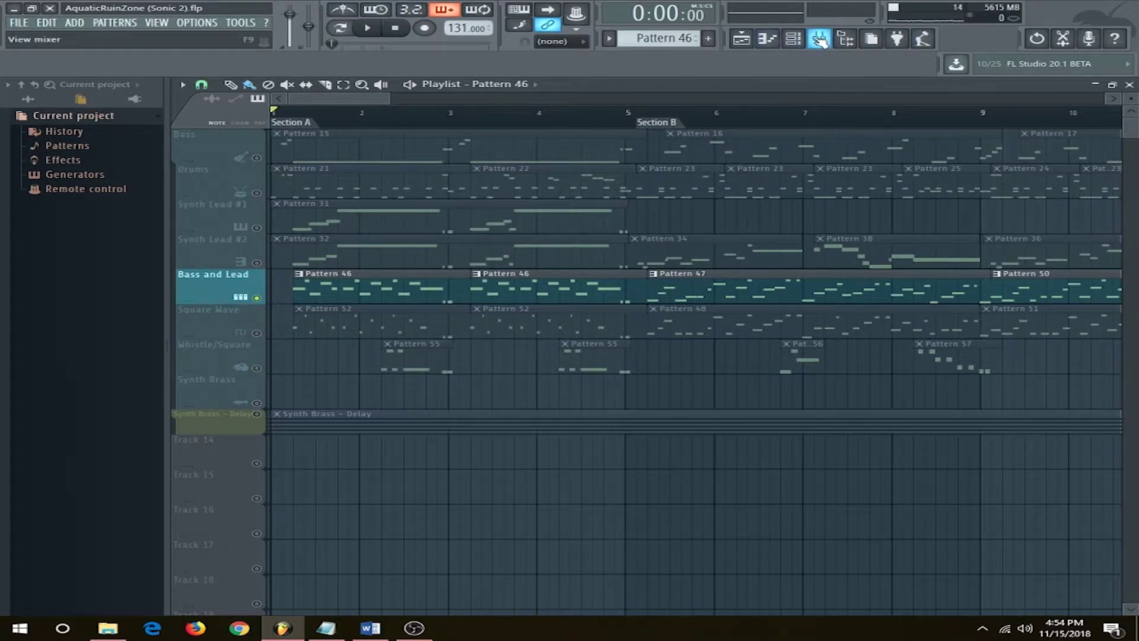
pyautogui.click(819, 39)
pyautogui.click(1002, 123)
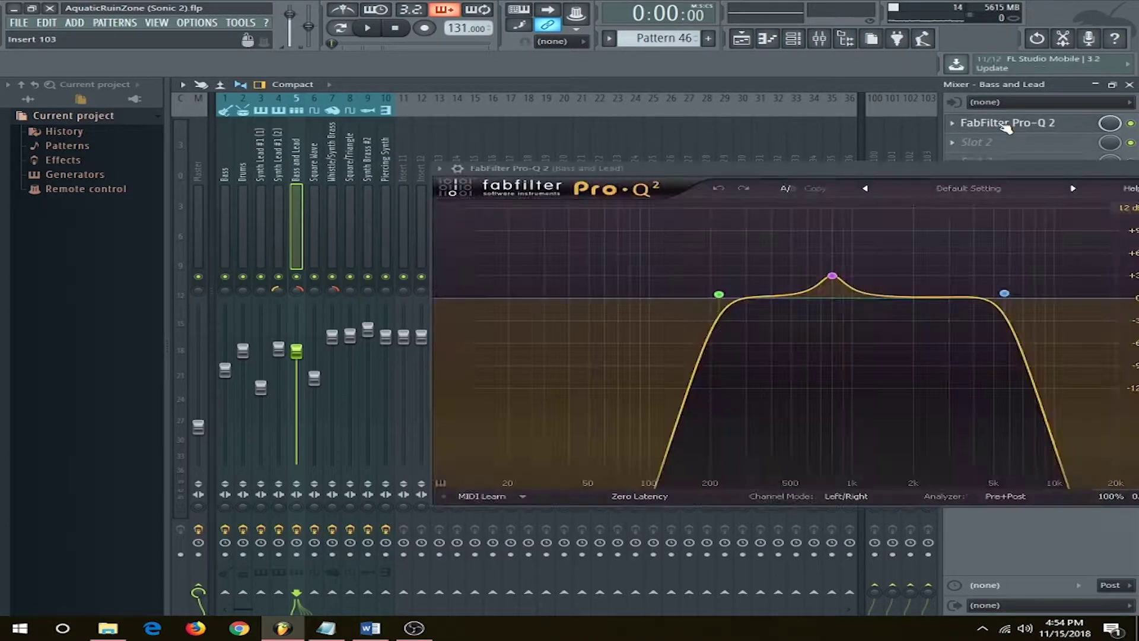
pyautogui.click(1004, 126)
pyautogui.click(1004, 125)
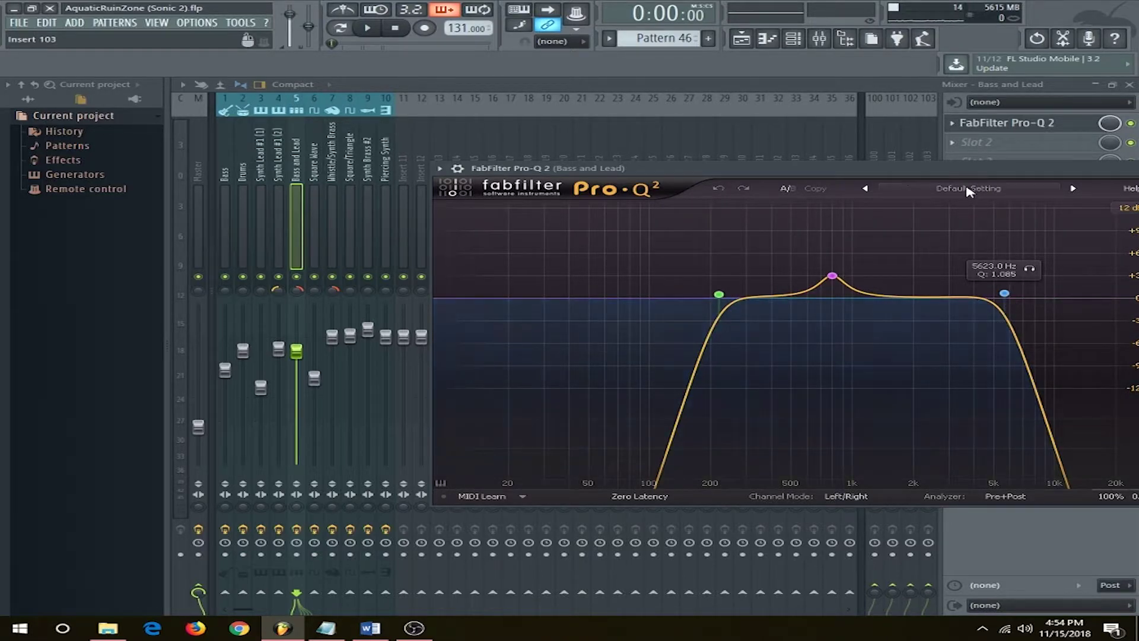
pyautogui.press('F5')
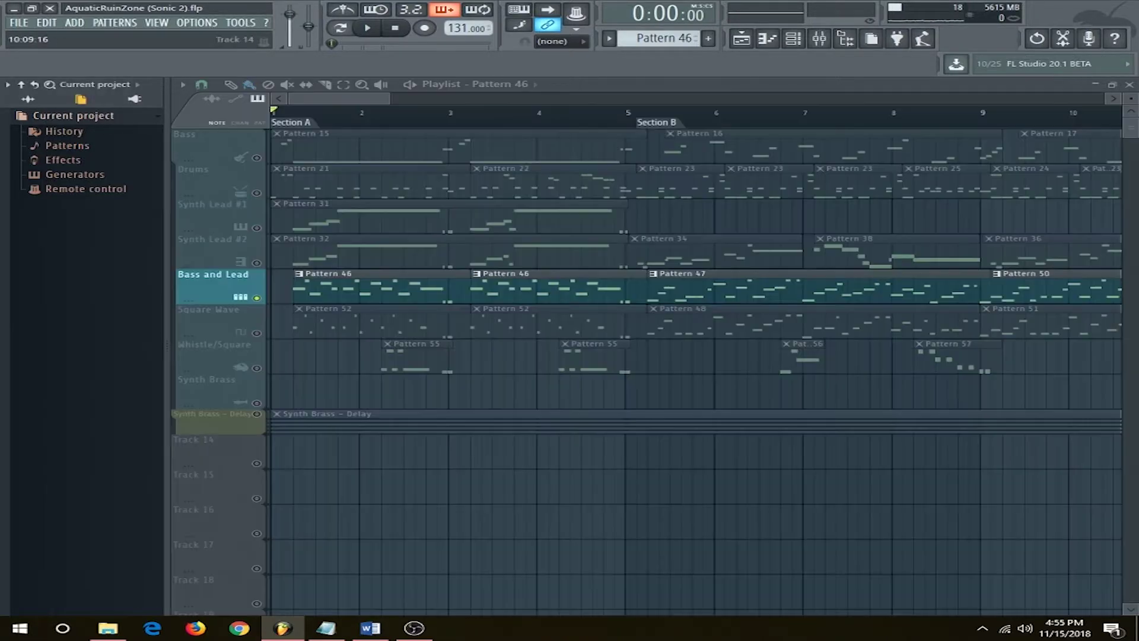
# Play Pattern 46's repeating D5–F5–E5–C5 figure ending on A4, zoomed out in the piano roll
pyautogui.doubleClick(328, 272)
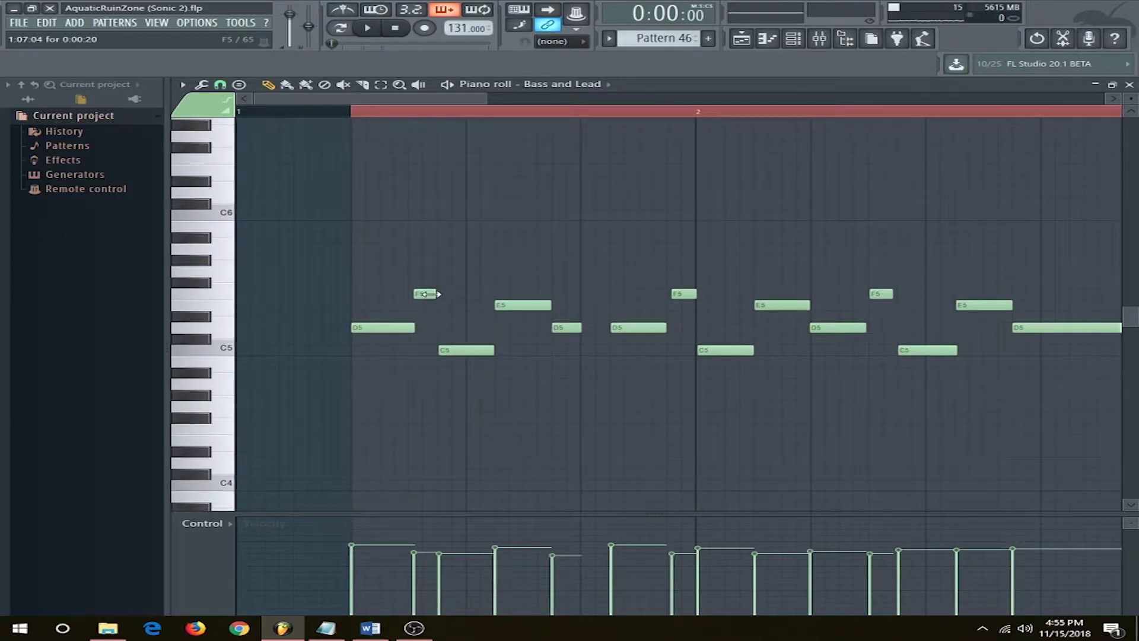
pyautogui.scroll(-2, 439, 313)
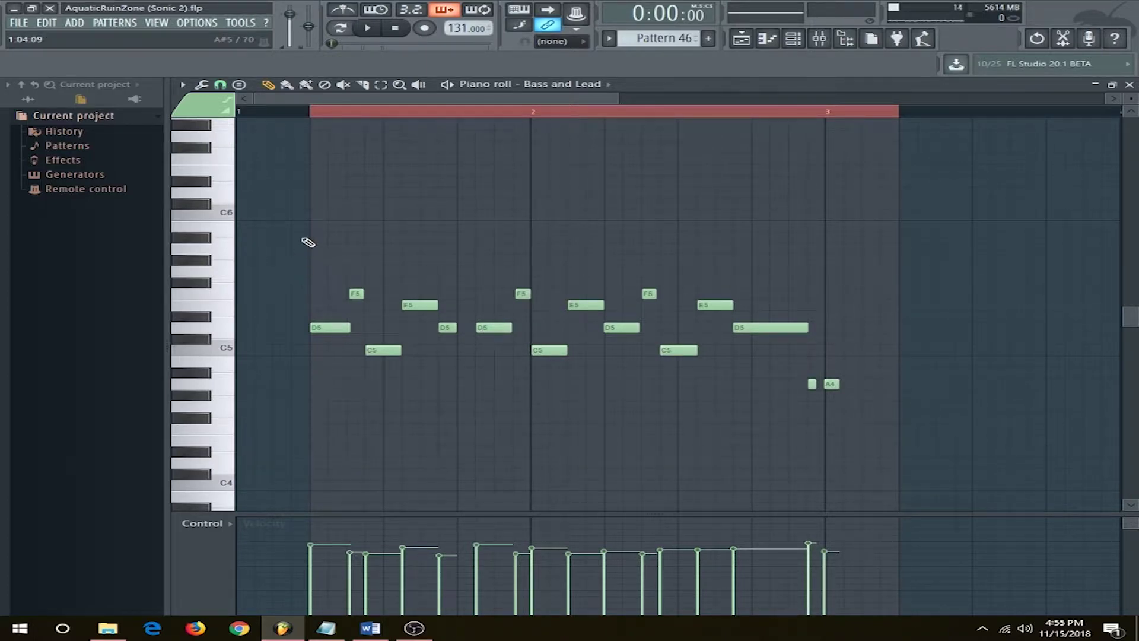
pyautogui.press('space')
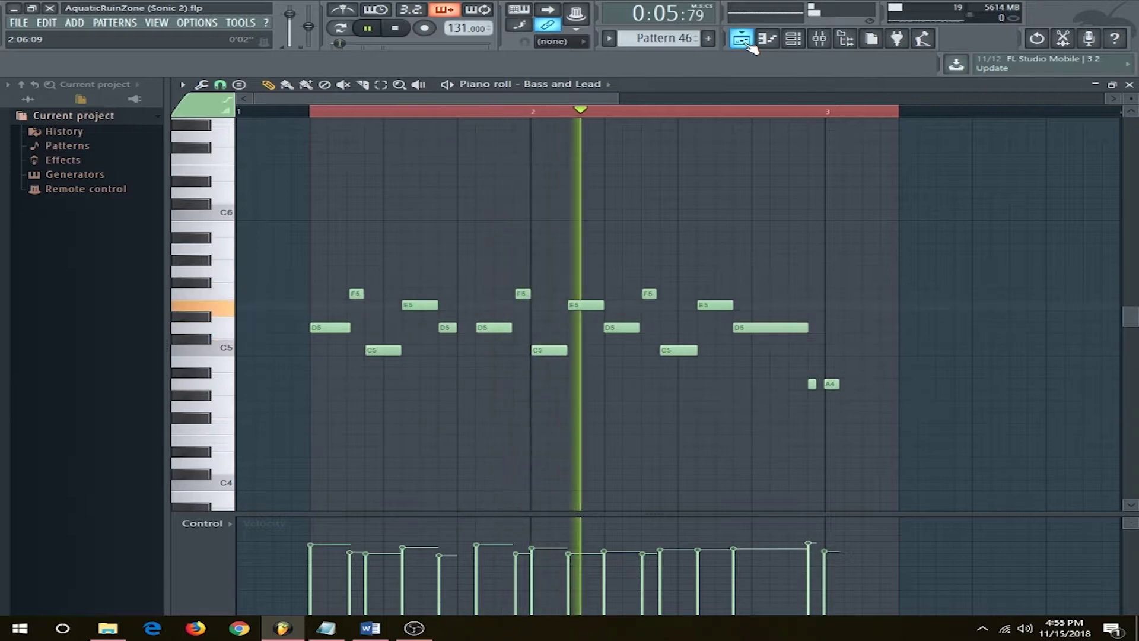
pyautogui.press('space')
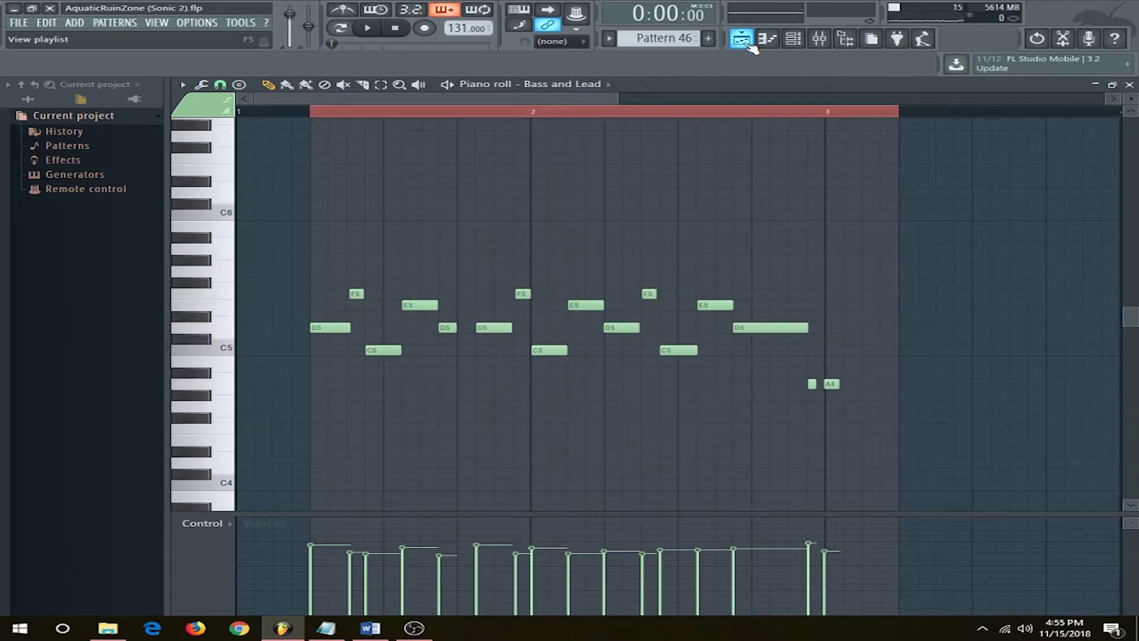
# Play from the song start while bringing in Square Wave, Drums, Bass and Whistle/Square tracks
pyautogui.click(745, 42)
pyautogui.scroll(4, 412, 356)
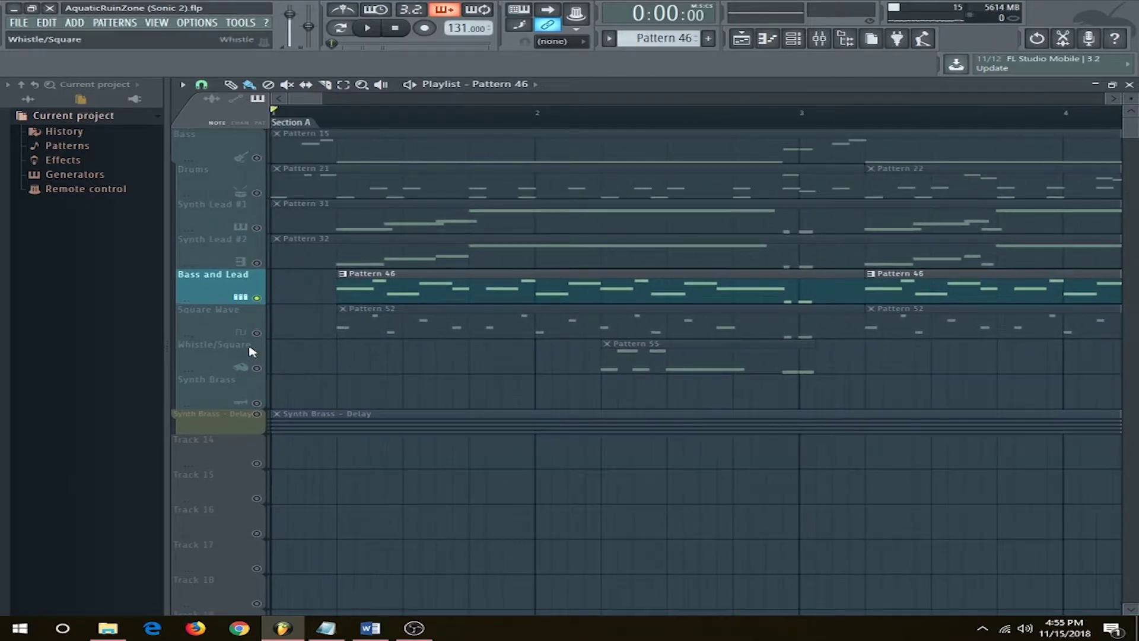
pyautogui.press('space')
pyautogui.moveTo(265, 330); pyautogui.dragTo(264, 229)
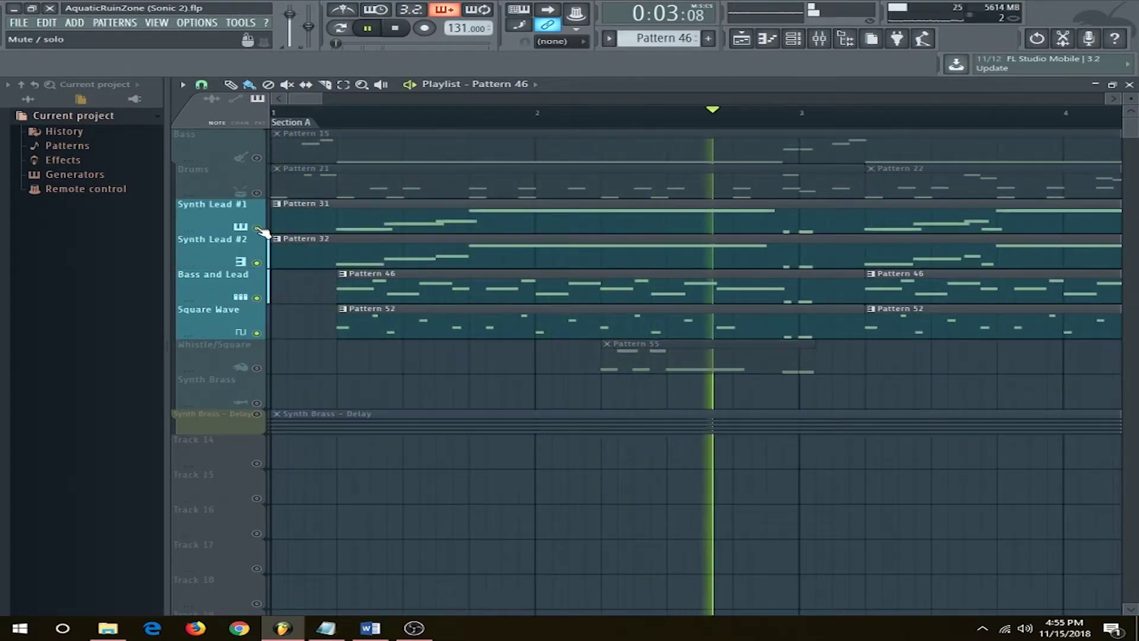
pyautogui.moveTo(258, 181); pyautogui.dragTo(261, 173)
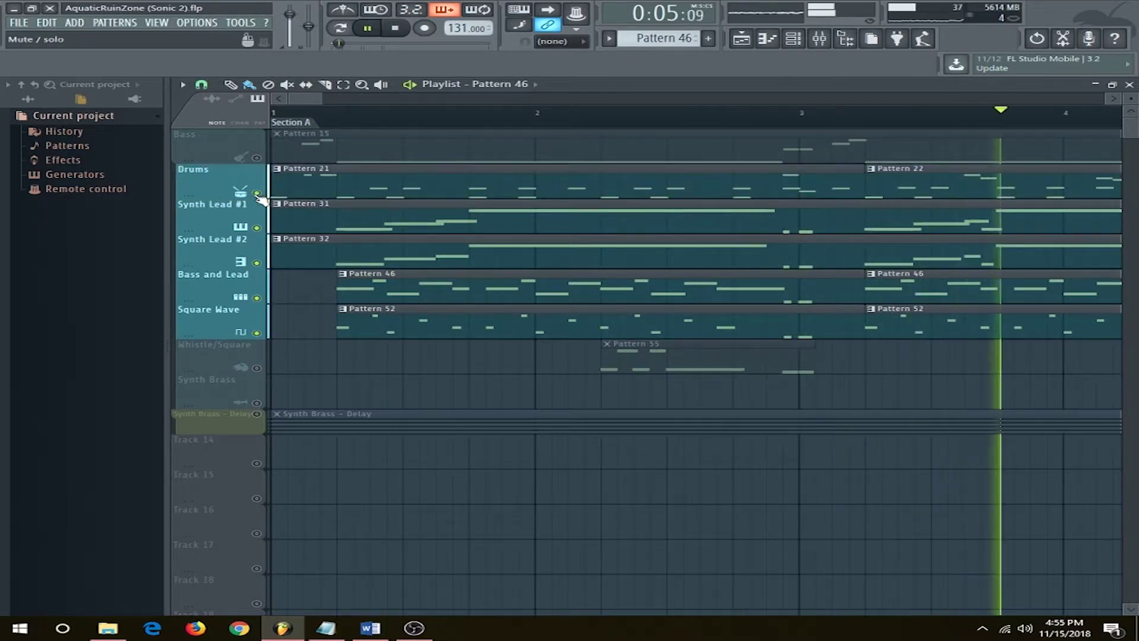
pyautogui.click(321, 119)
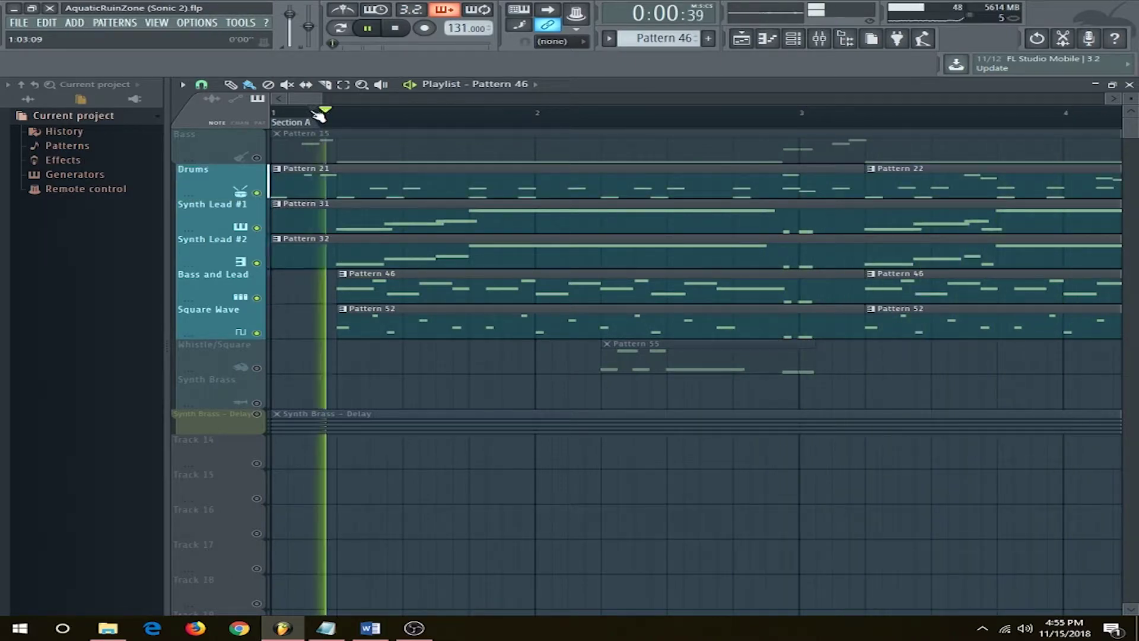
pyautogui.click(264, 156)
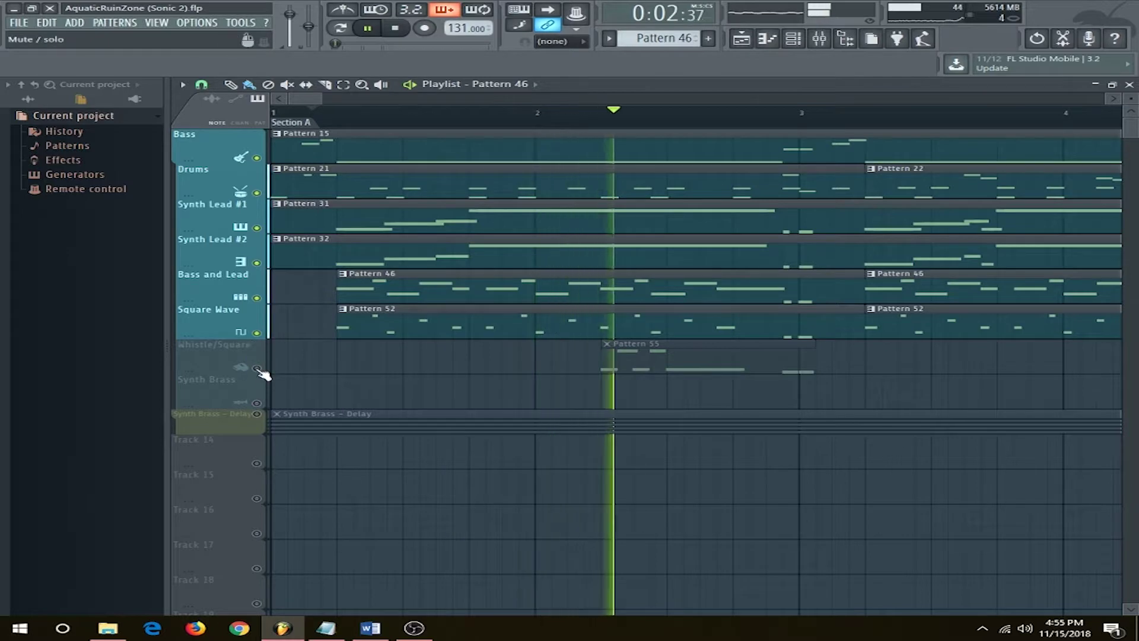
pyautogui.click(249, 352)
pyautogui.press('space')
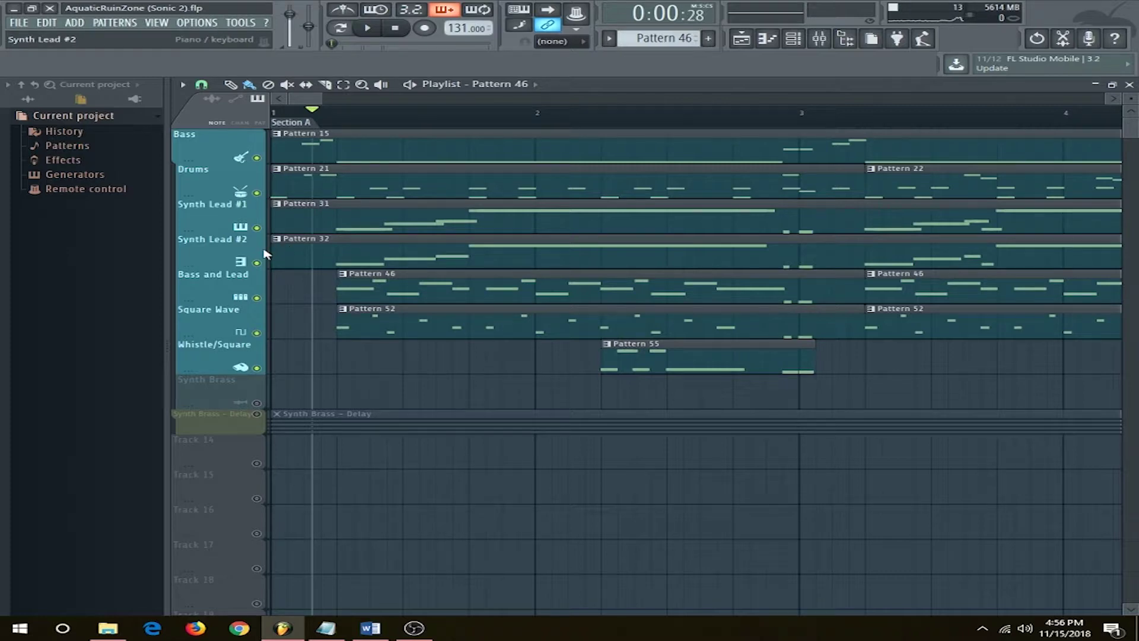
# Toggle the Bass and Lead track's mute button and replay the arrangement from a new timeline point
pyautogui.click(256, 297)
pyautogui.press('space')
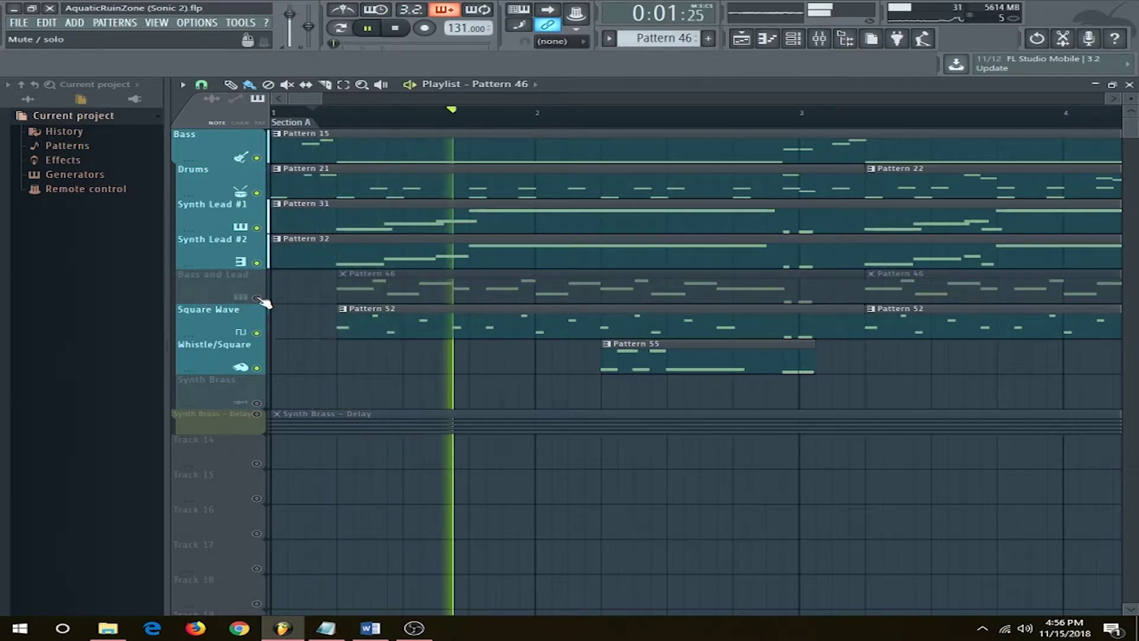
pyautogui.scroll(-2, 486, 343)
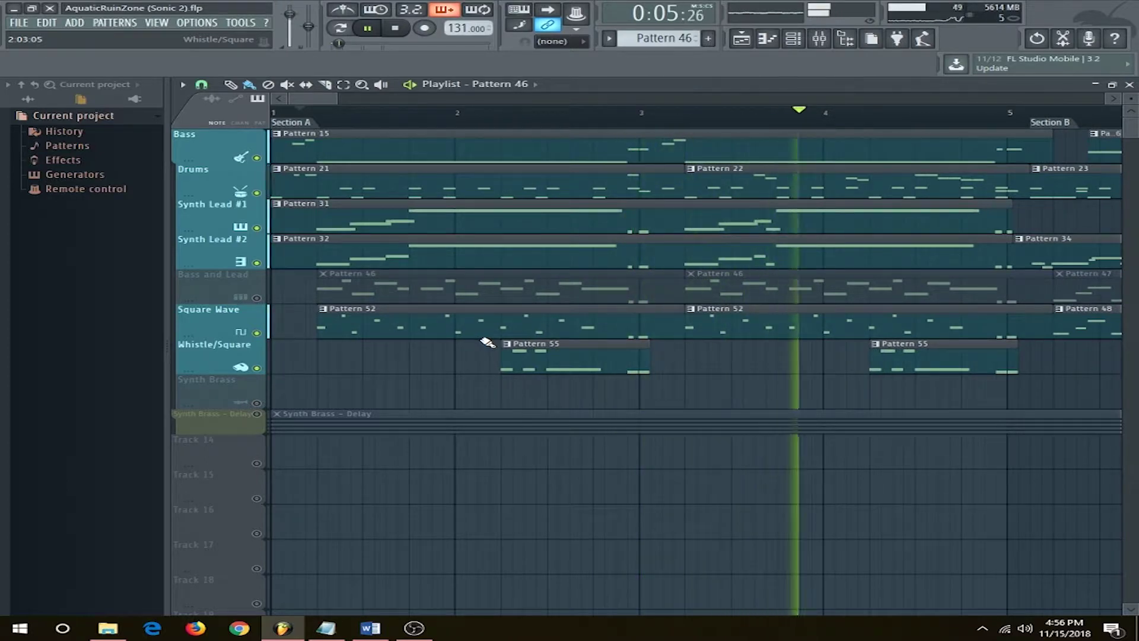
pyautogui.press('space')
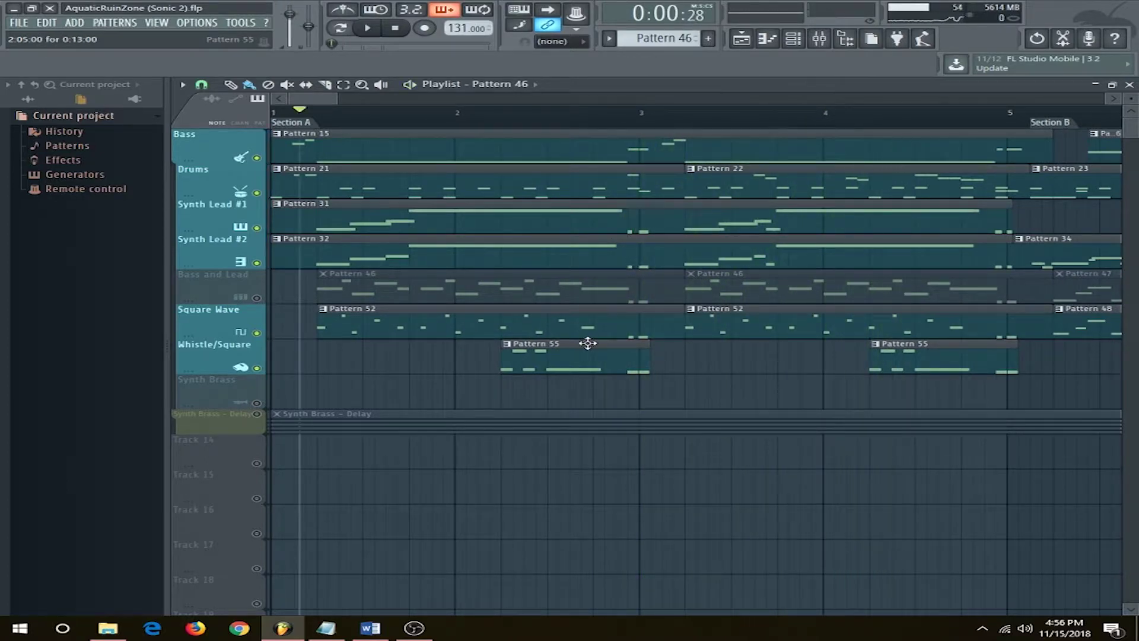
pyautogui.scroll(4, 587, 343)
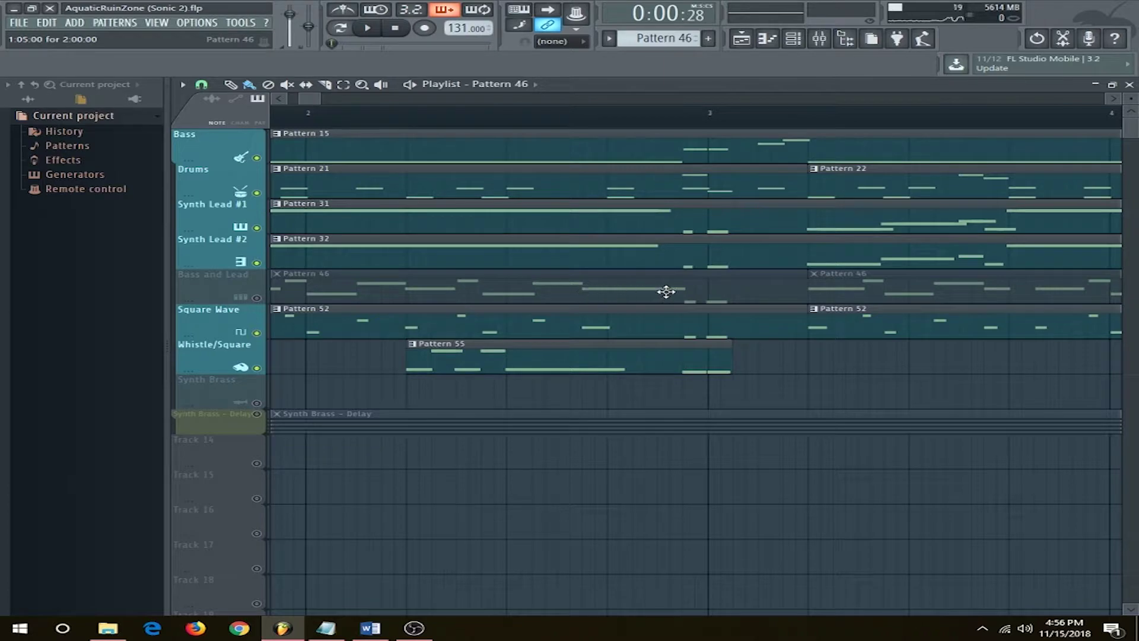
pyautogui.click(542, 116)
pyautogui.press('space')
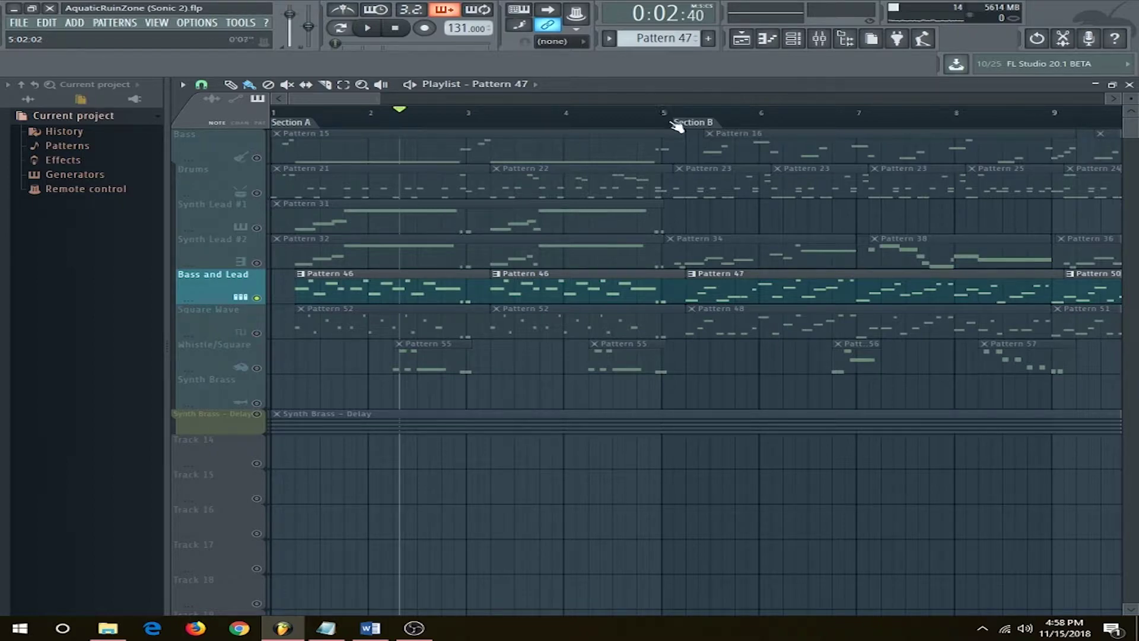
# Play the song from near Section B and open the Bass and Lead Pattern 47 clip
pyautogui.keyDown('ctrl'); pyautogui.scroll(2, 752, 241); pyautogui.keyUp('ctrl')
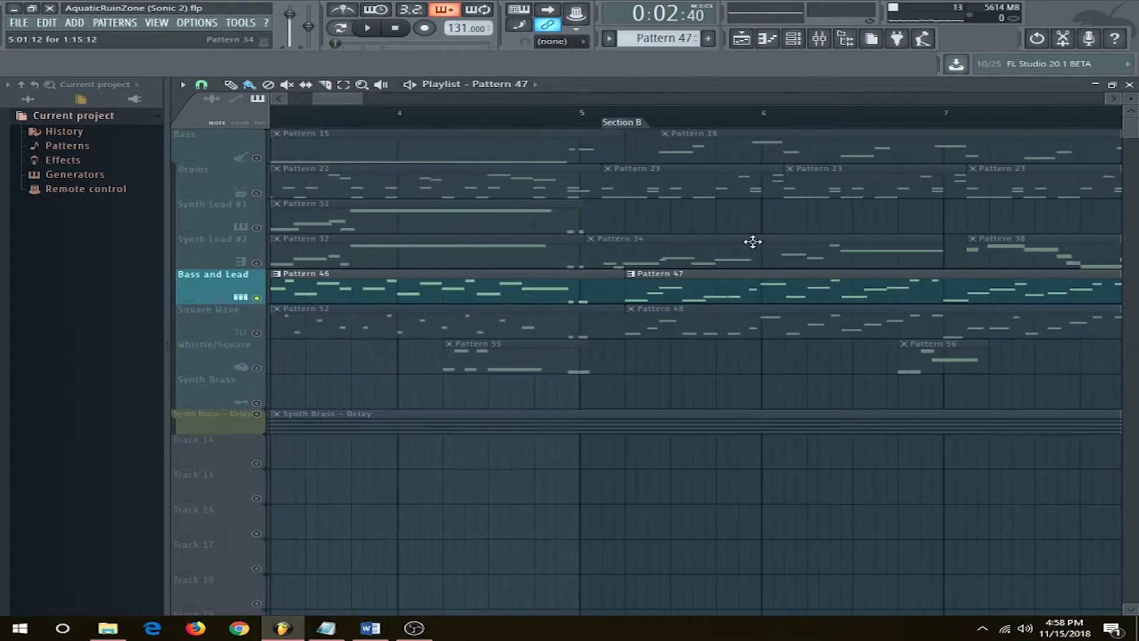
pyautogui.click(614, 113)
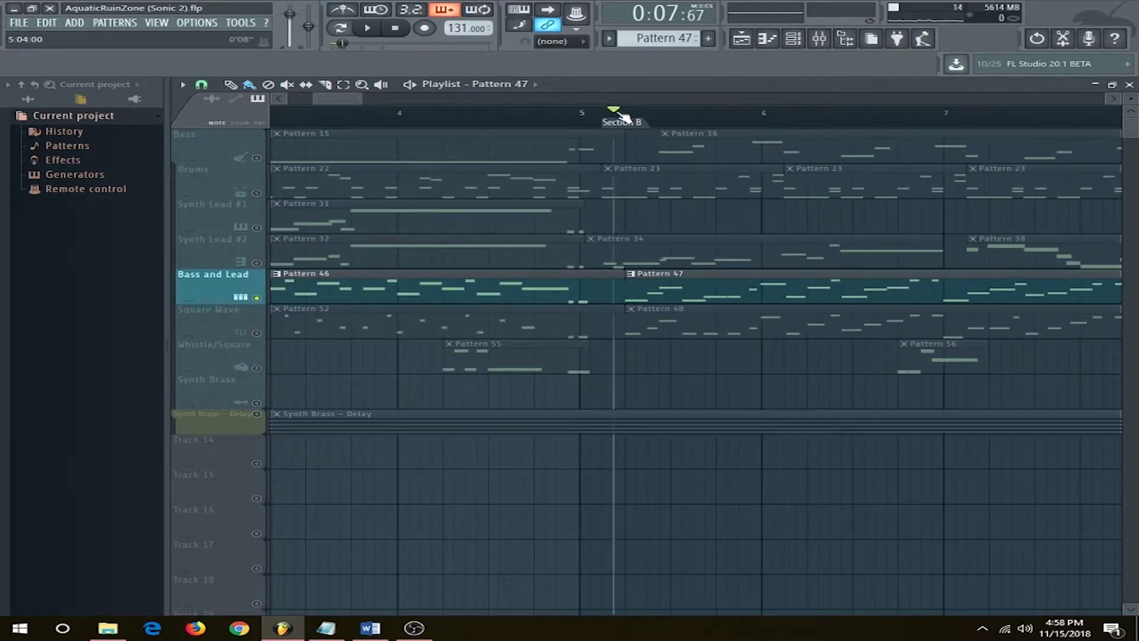
pyautogui.press('space')
pyautogui.doubleClick(810, 279)
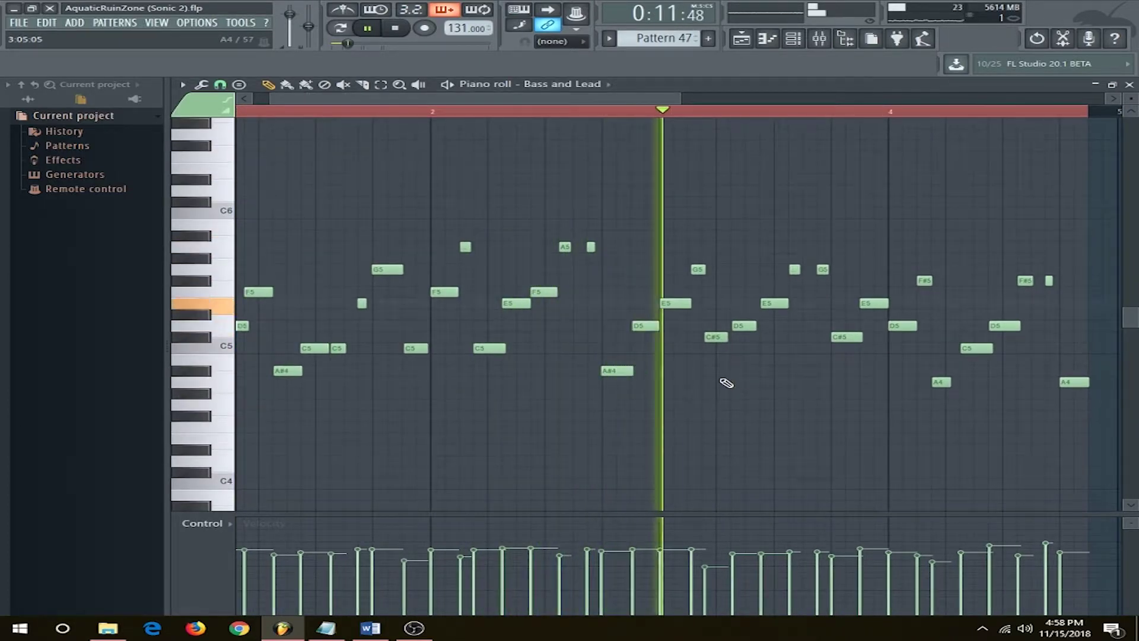
pyautogui.press('space')
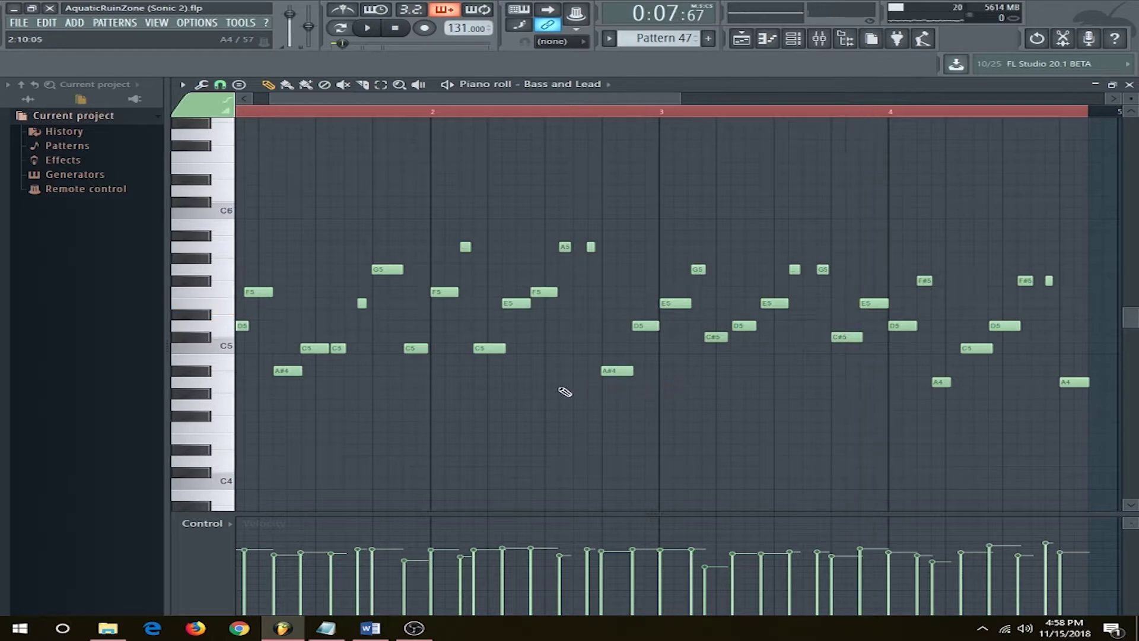
# Play Pattern 47's Bass and Lead notes through in the piano roll
pyautogui.scroll(-2, 422, 427)
pyautogui.scroll(4, 236, 351)
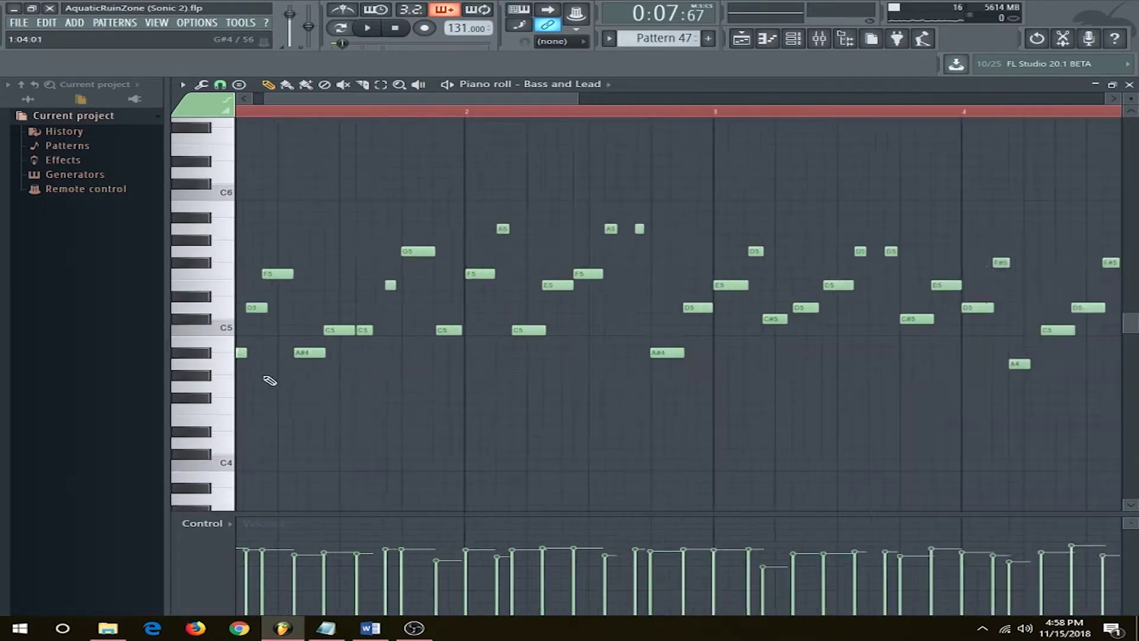
pyautogui.scroll(1, 569, 408)
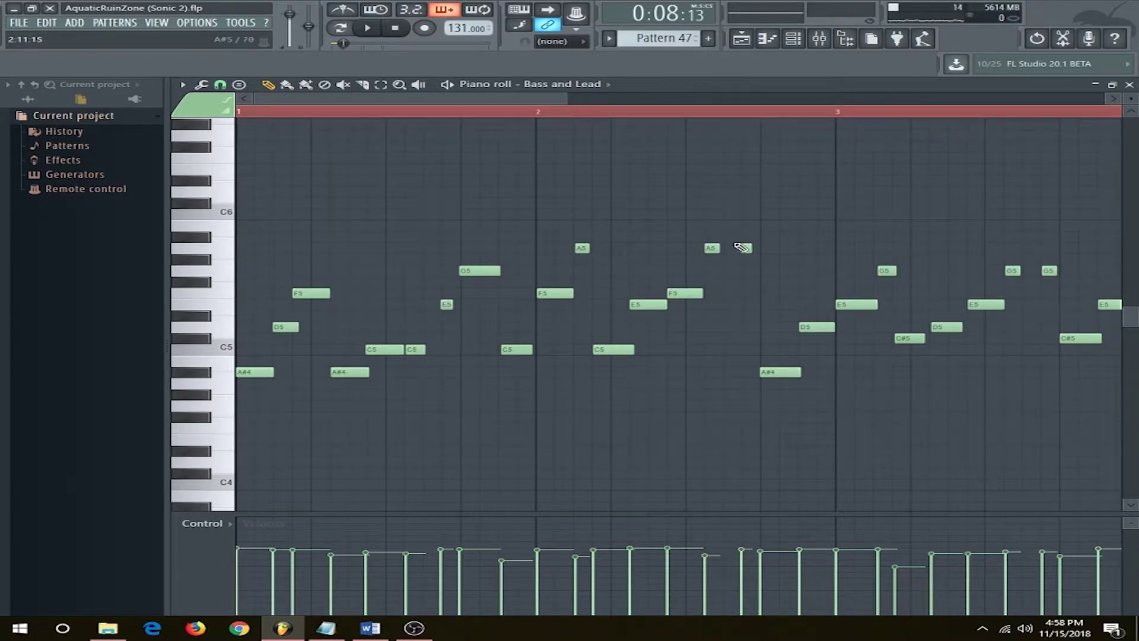
pyautogui.press('space')
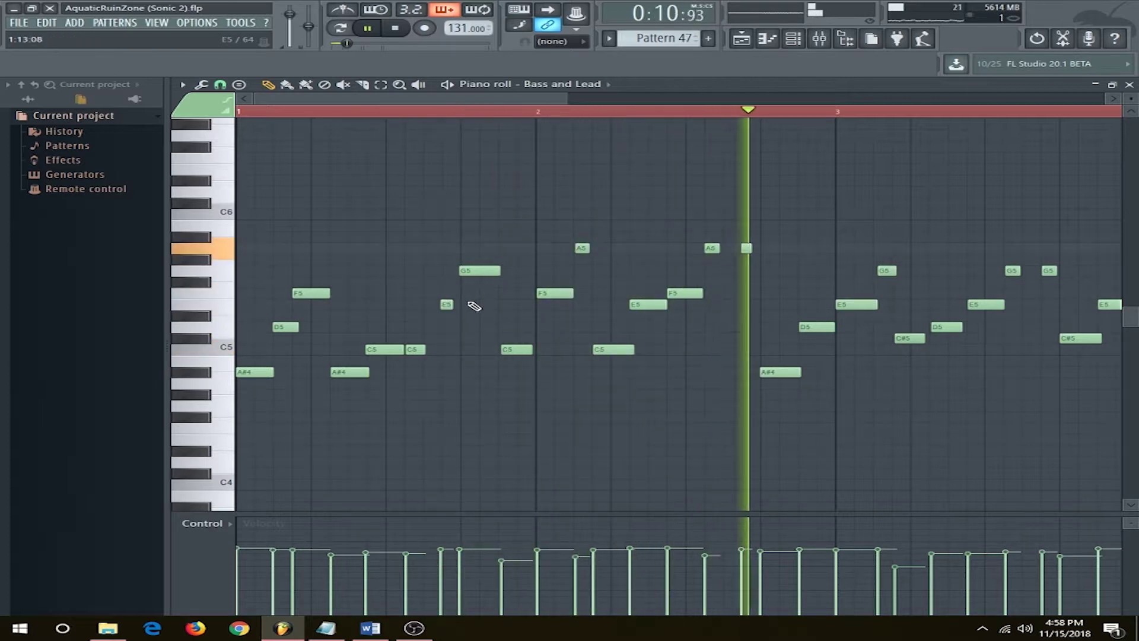
pyautogui.scroll(-2, 549, 291)
pyautogui.press('space')
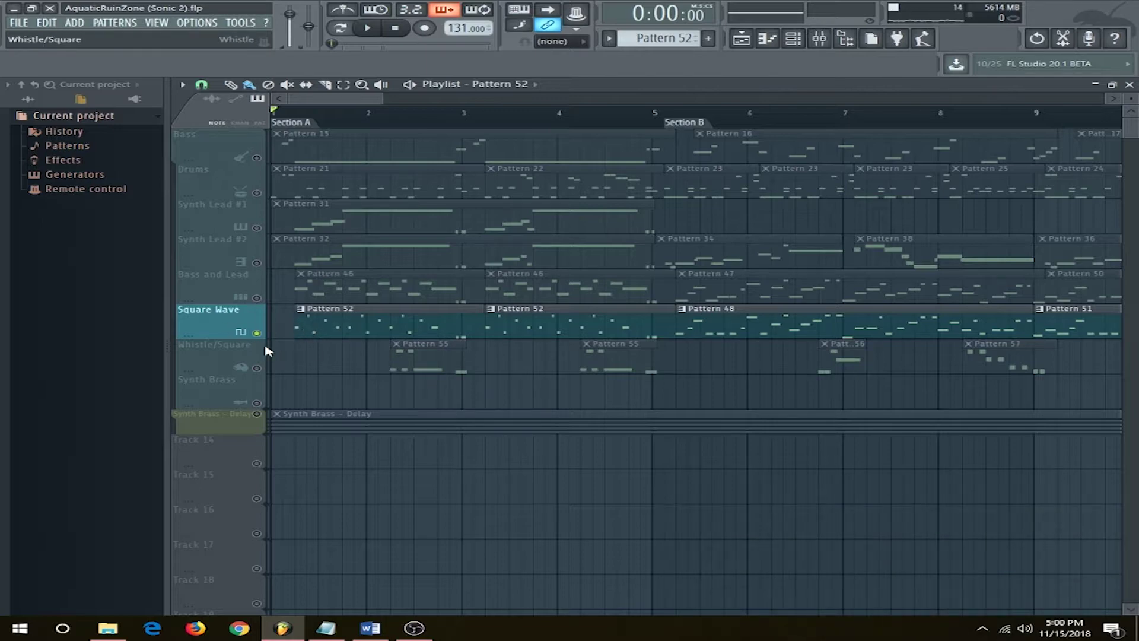
# Play the song and unmute Bass and Lead so they sound with Square Wave
pyautogui.press('space')
pyautogui.keyDown('ctrl'); pyautogui.scroll(4, 315, 373); pyautogui.keyUp('ctrl')
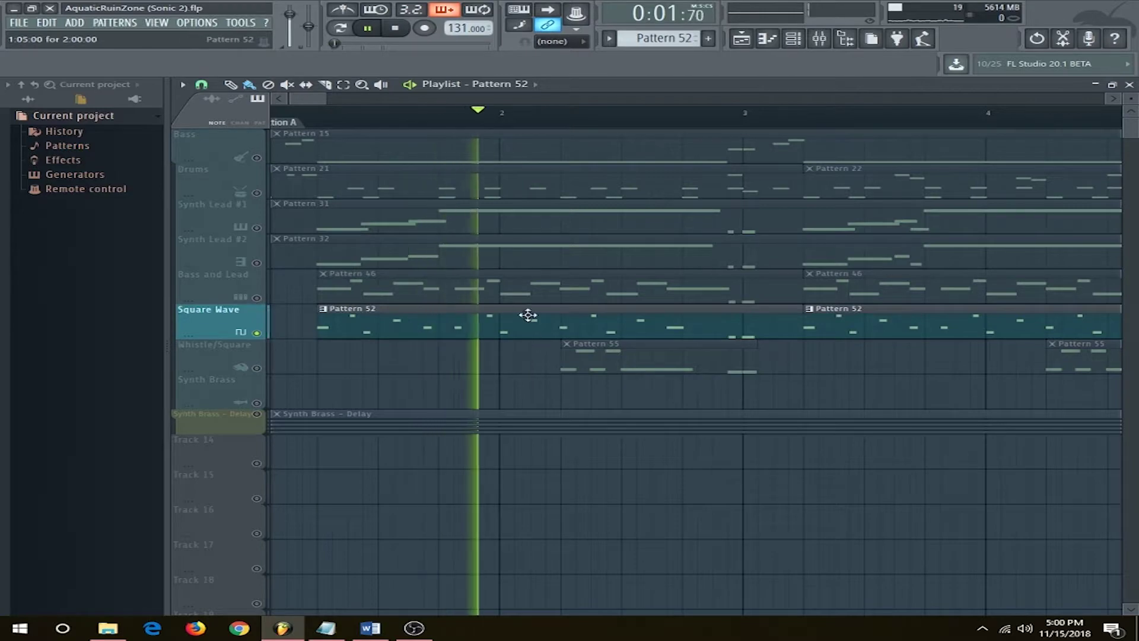
pyautogui.keyDown('ctrl'); pyautogui.click(264, 300); pyautogui.keyUp('ctrl')
# Review Square Wave's Pattern 52 notes (A4–C5–G4–E4) in the Piano roll, then return to the Playlist
pyautogui.doubleClick(328, 312)
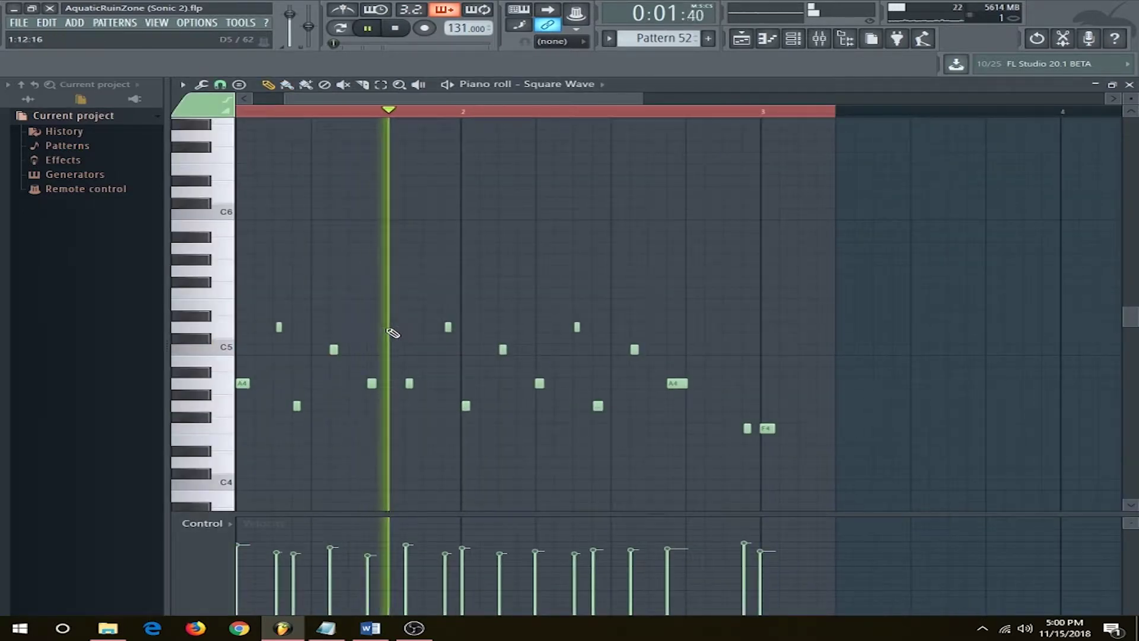
pyautogui.scroll(-1, 643, 319)
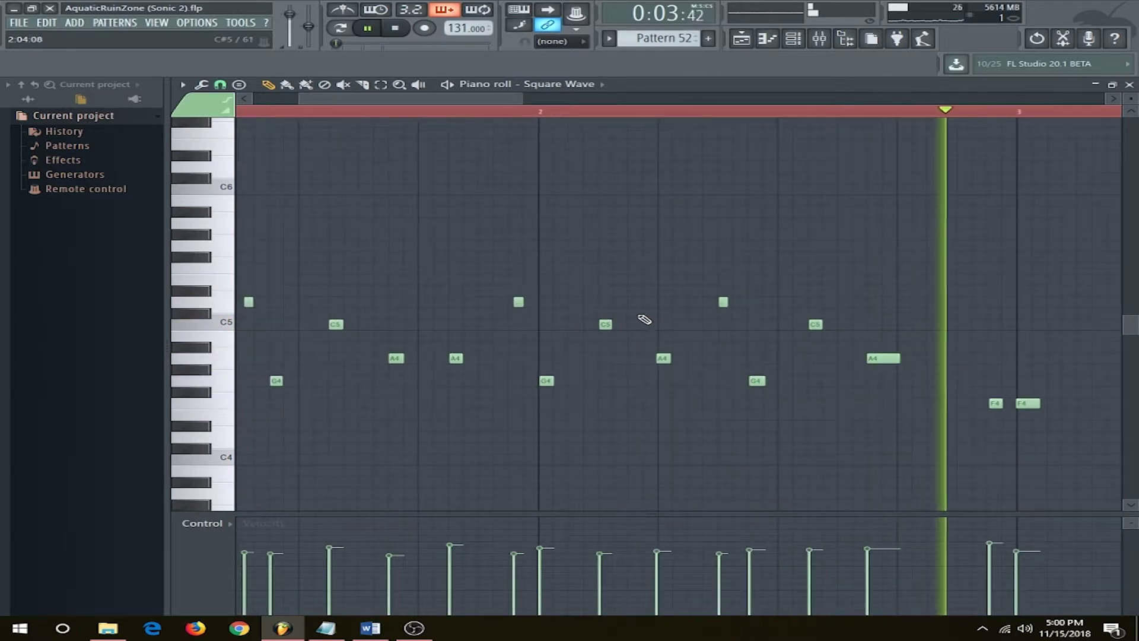
pyautogui.scroll(-1, 643, 317)
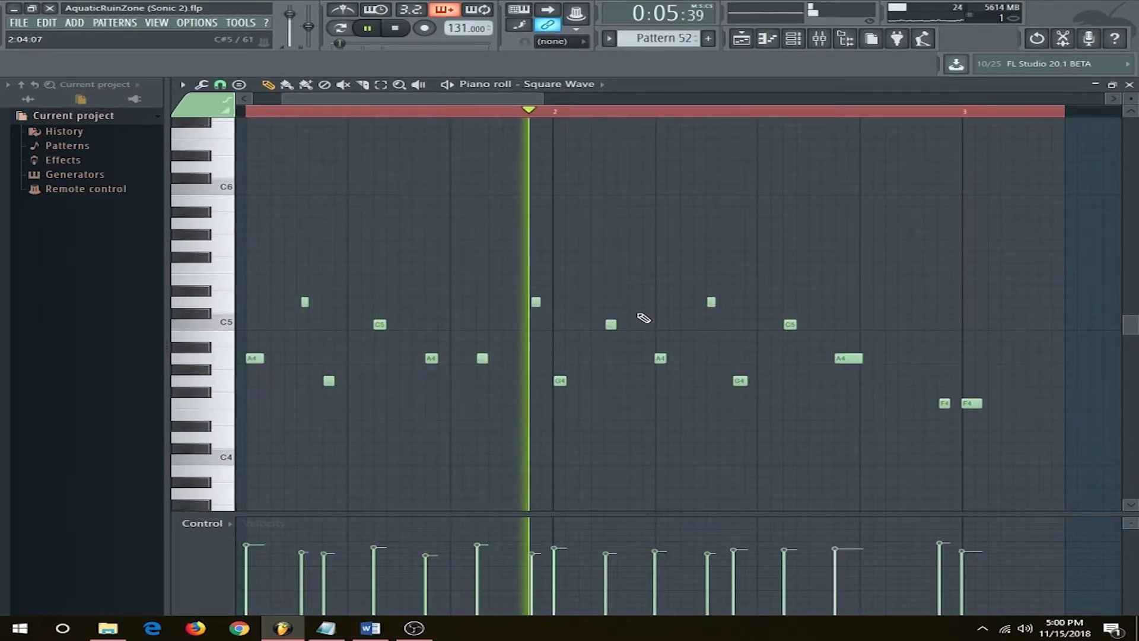
pyautogui.press('space')
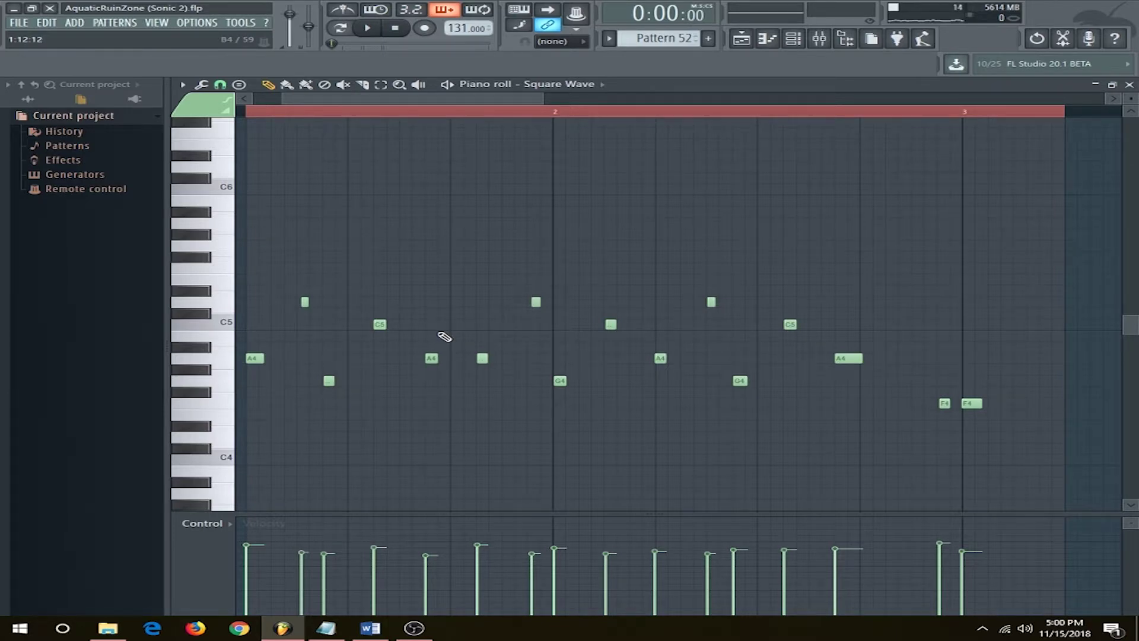
pyautogui.scroll(-2, 419, 327)
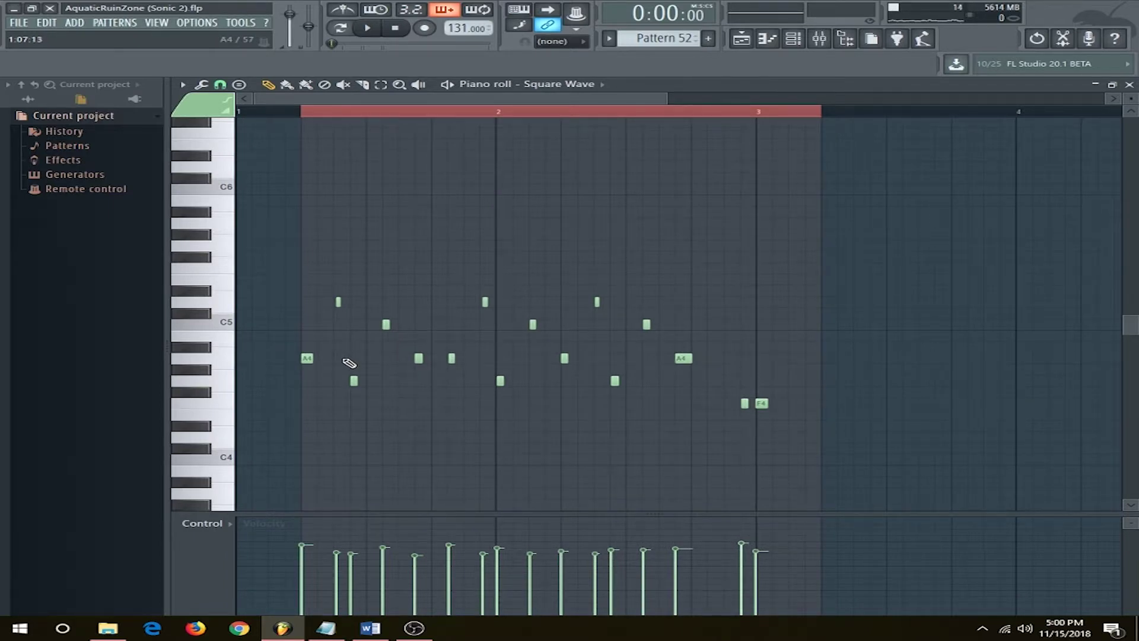
pyautogui.scroll(2, 349, 363)
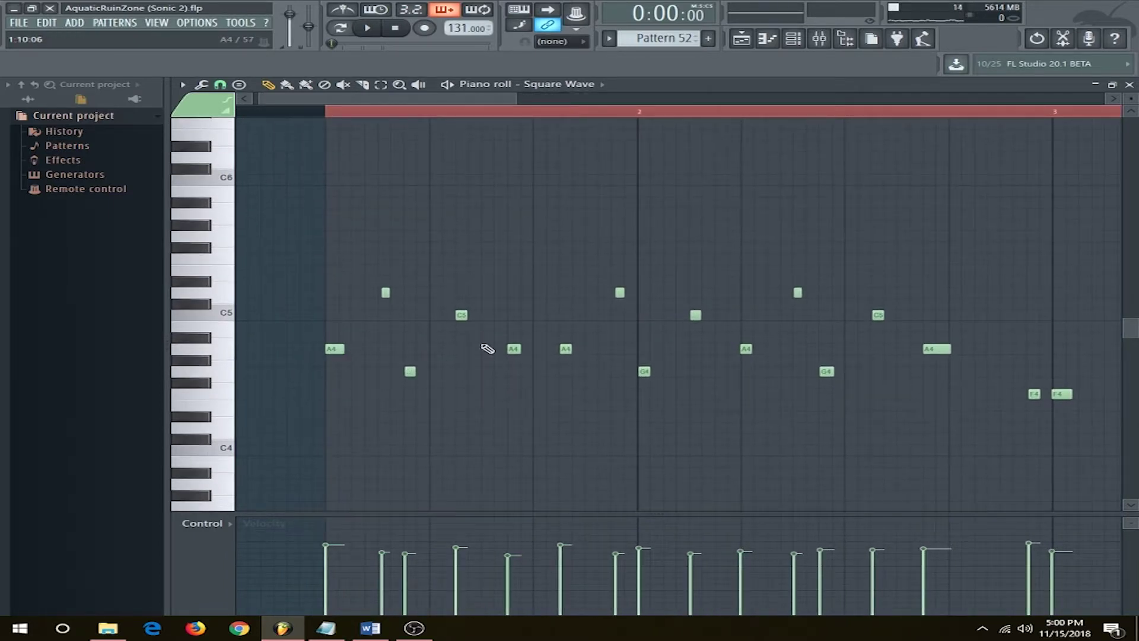
pyautogui.click(767, 38)
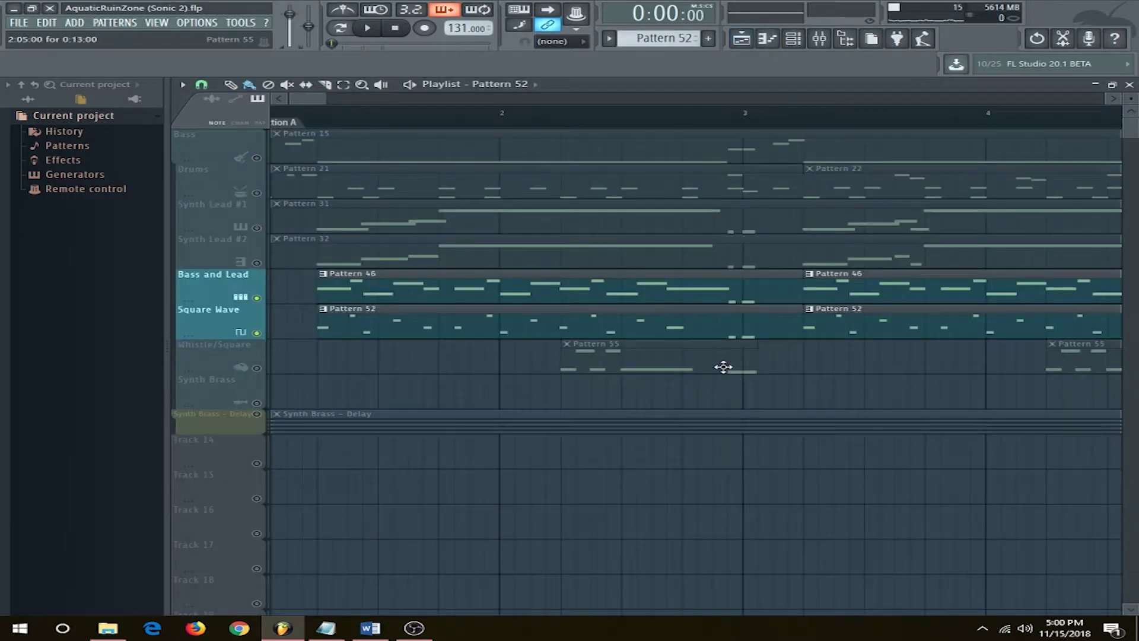
# Play Section B from just past bar 5 with Bass and Lead alongside Square Wave
pyautogui.scroll(-3, 921, 390)
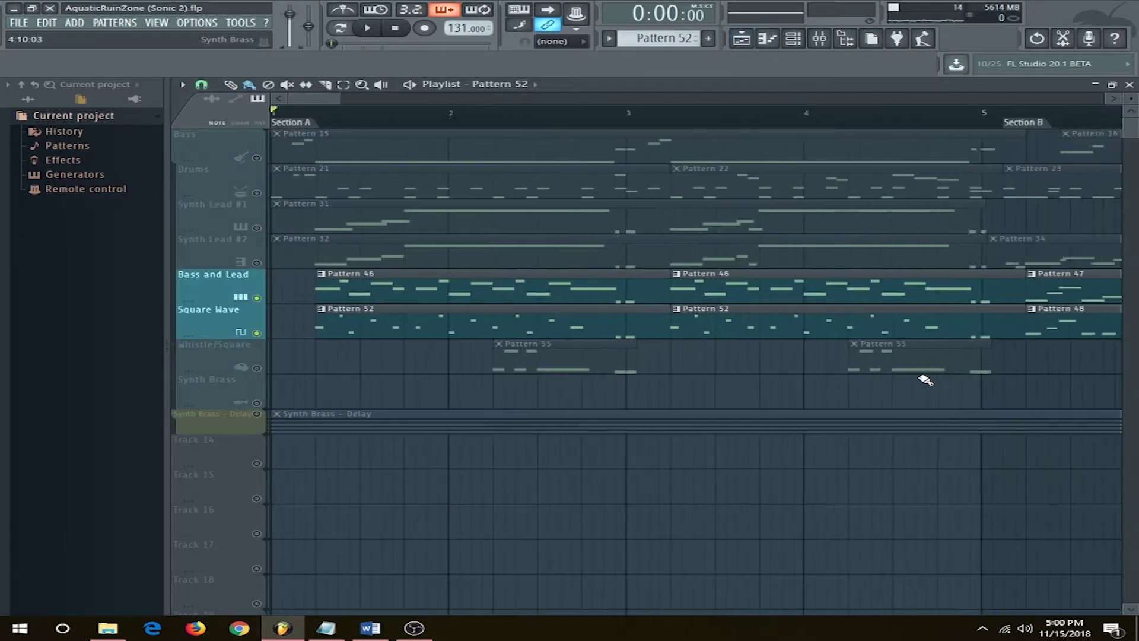
pyautogui.moveTo(773, 370); pyautogui.dragTo(702, 362)
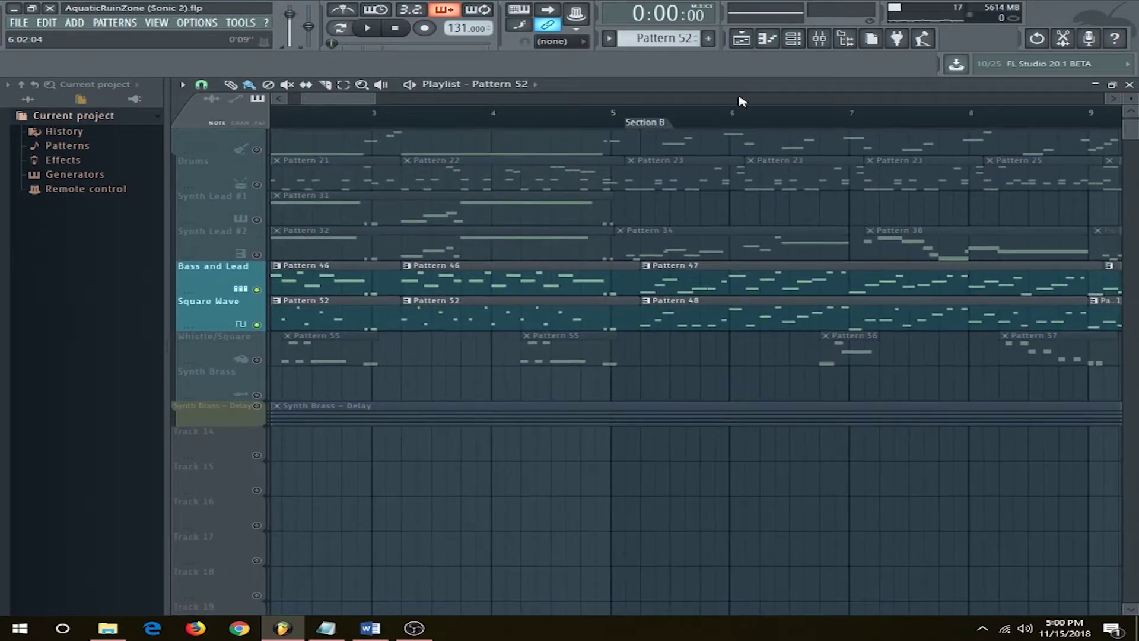
pyautogui.click(644, 113)
pyautogui.press('space')
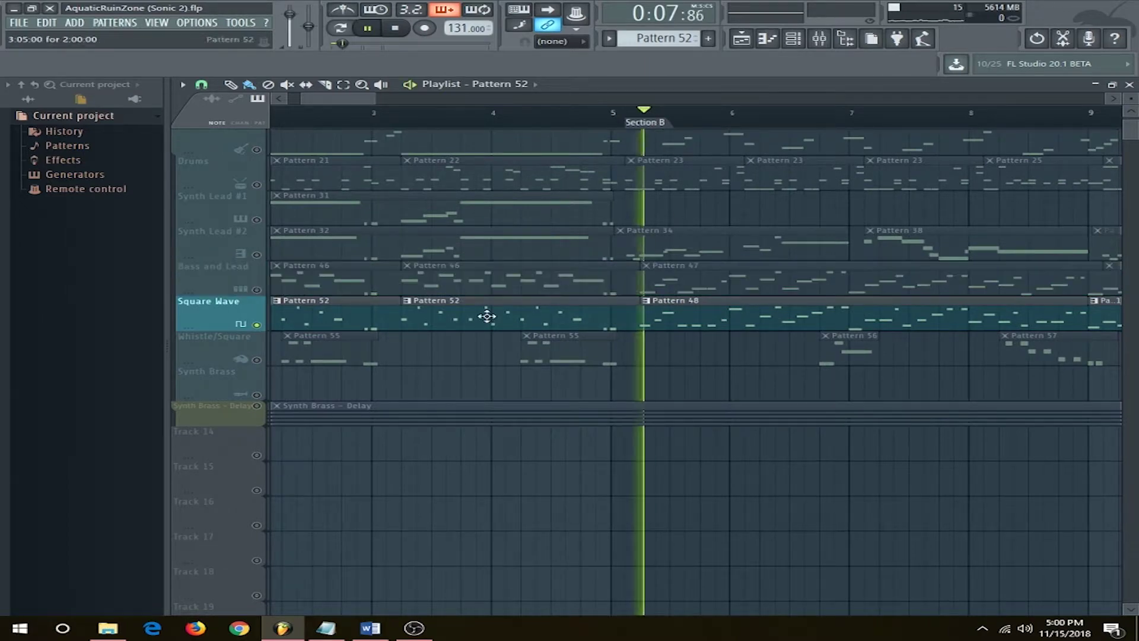
pyautogui.scroll(4, 840, 395)
pyautogui.scroll(-3, 688, 371)
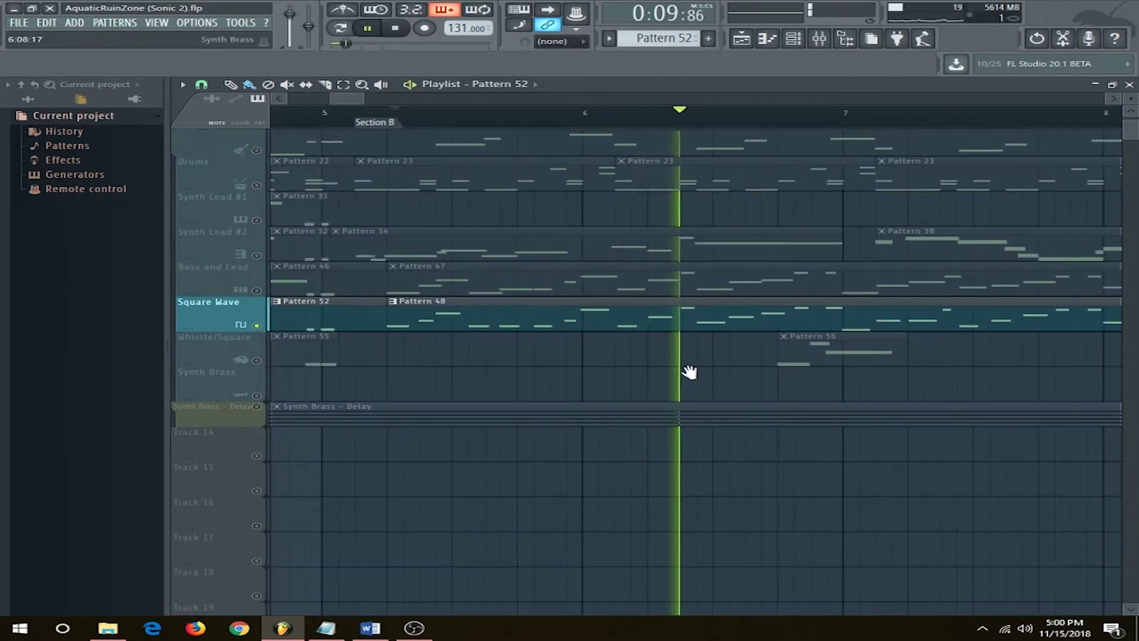
pyautogui.click(286, 285)
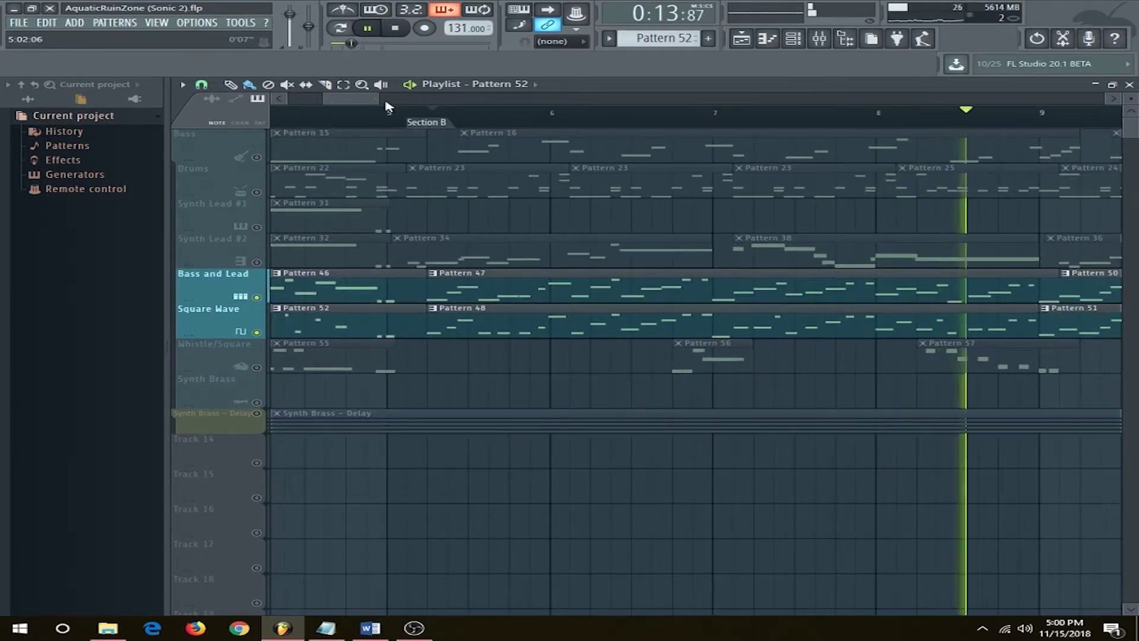
pyautogui.press('space')
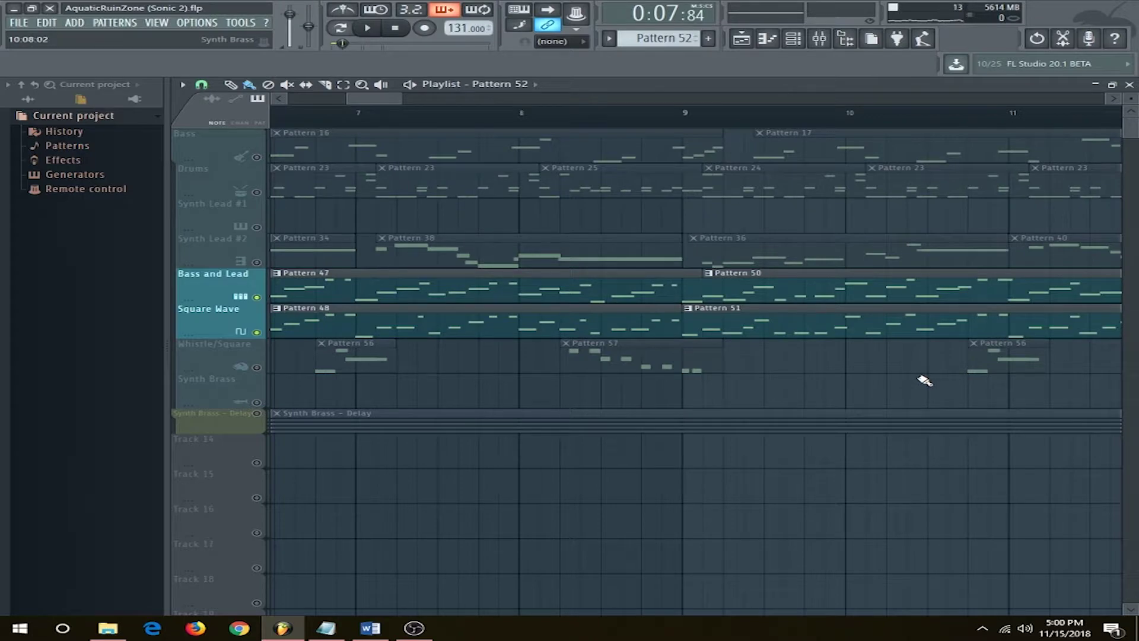
# Scroll right to bars 10–17 and start playback from bar 13, Section C
pyautogui.scroll(-2, 924, 381)
pyautogui.hscroll(5, 882, 377)
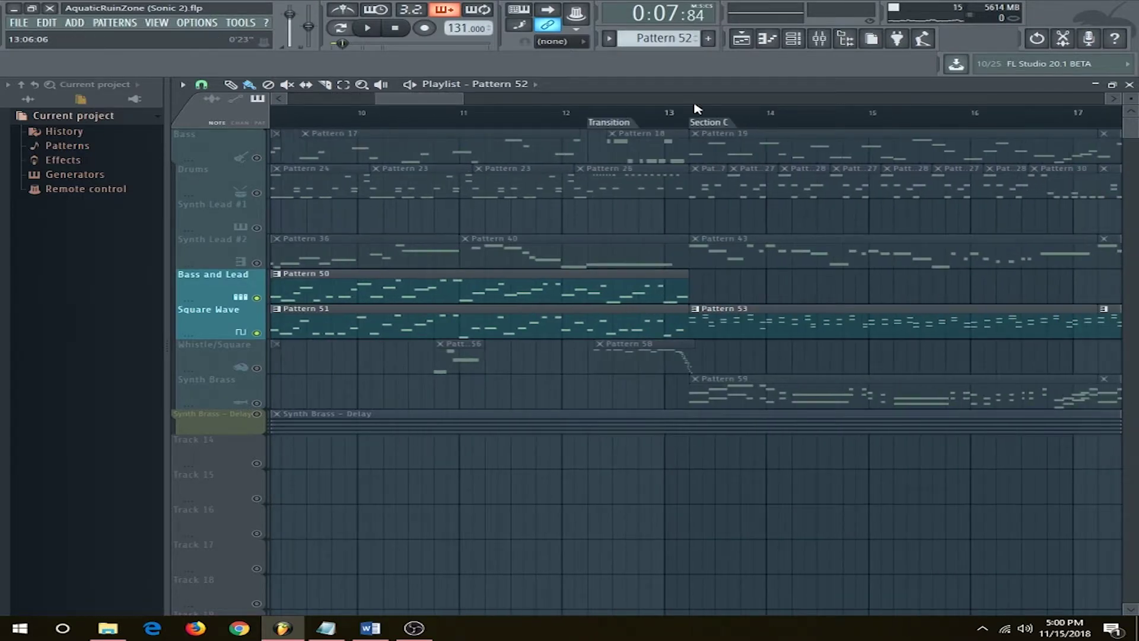
pyautogui.click(688, 110)
pyautogui.press('space')
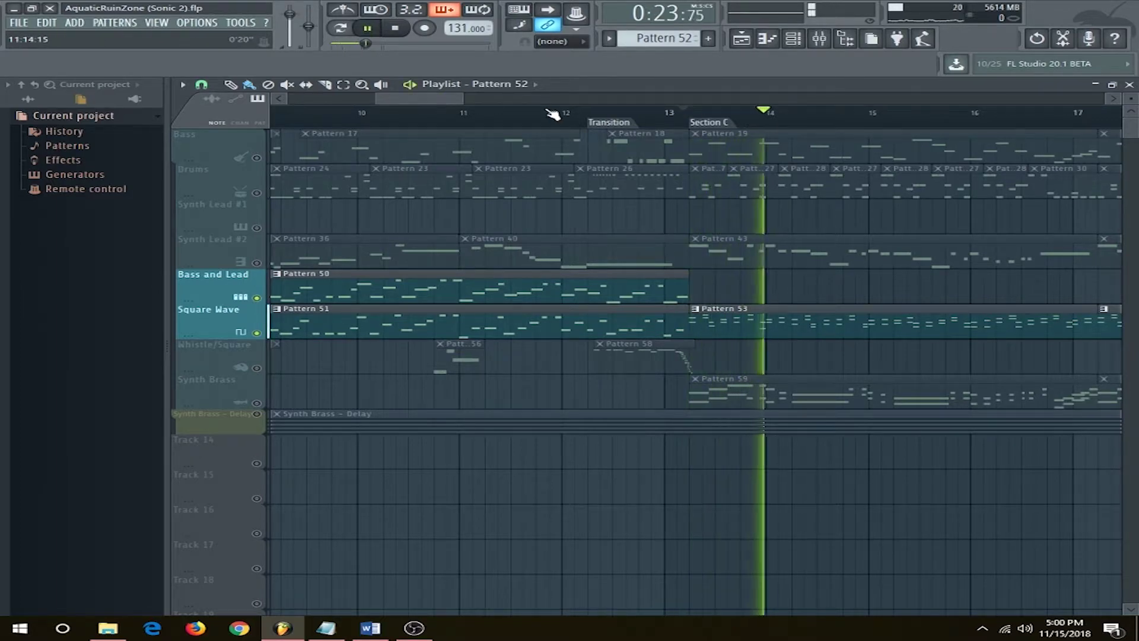
# Open Square Wave's Pattern 53 in the Piano roll, stop playback, and browse its notes
pyautogui.doubleClick(569, 334)
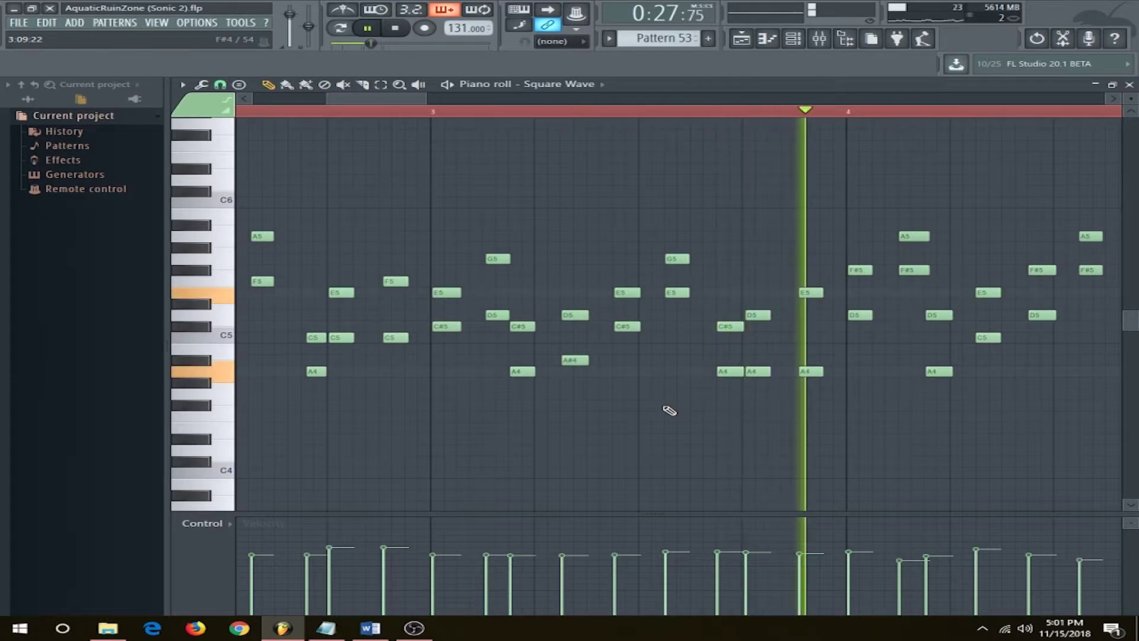
pyautogui.press('space')
pyautogui.scroll(-2, 565, 387)
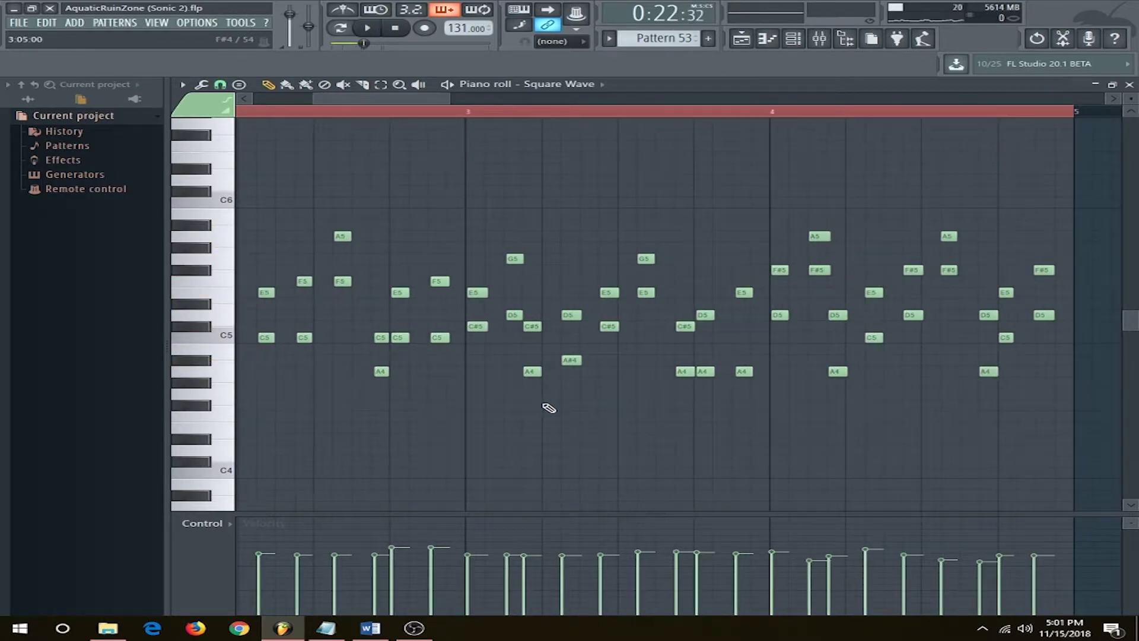
pyautogui.hscroll(-4, 803, 437)
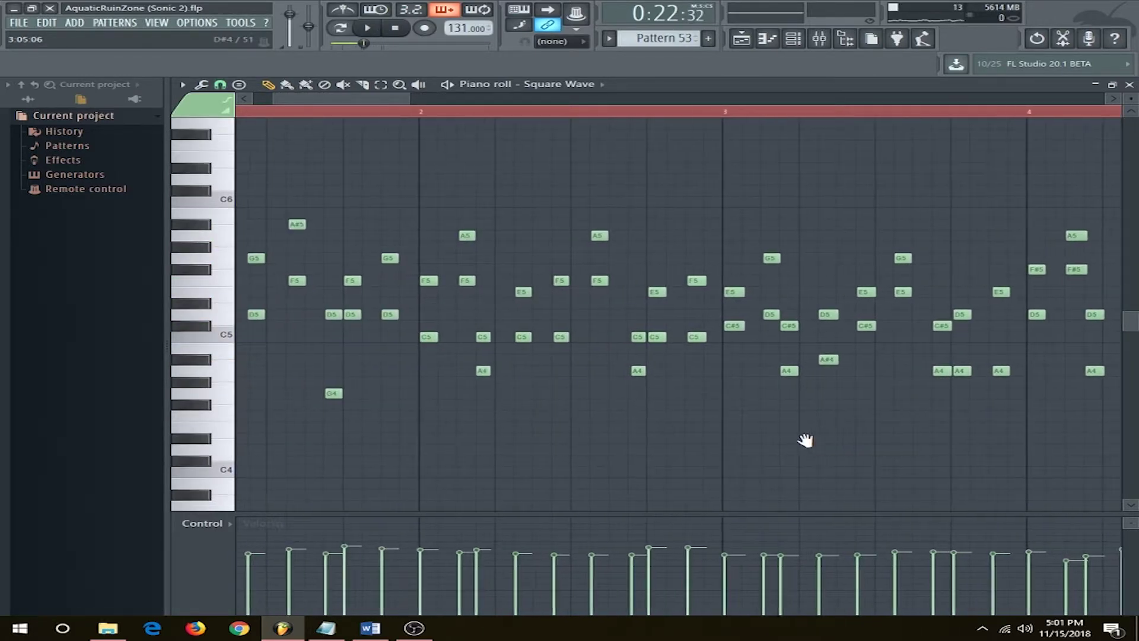
pyautogui.scroll(-2, 546, 392)
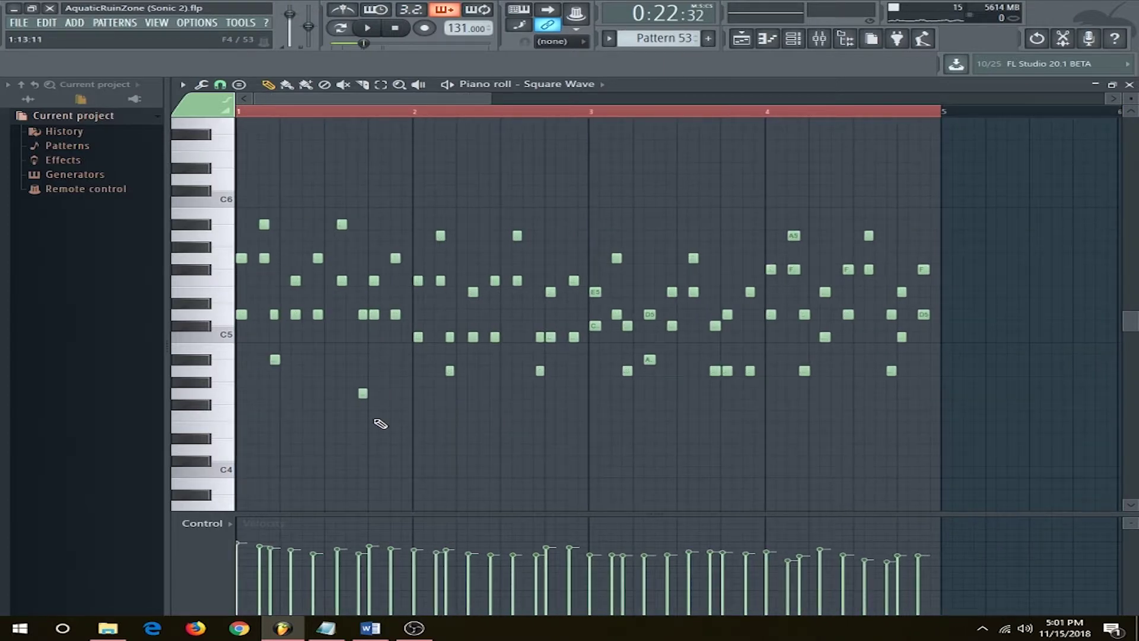
pyautogui.scroll(2, 425, 439)
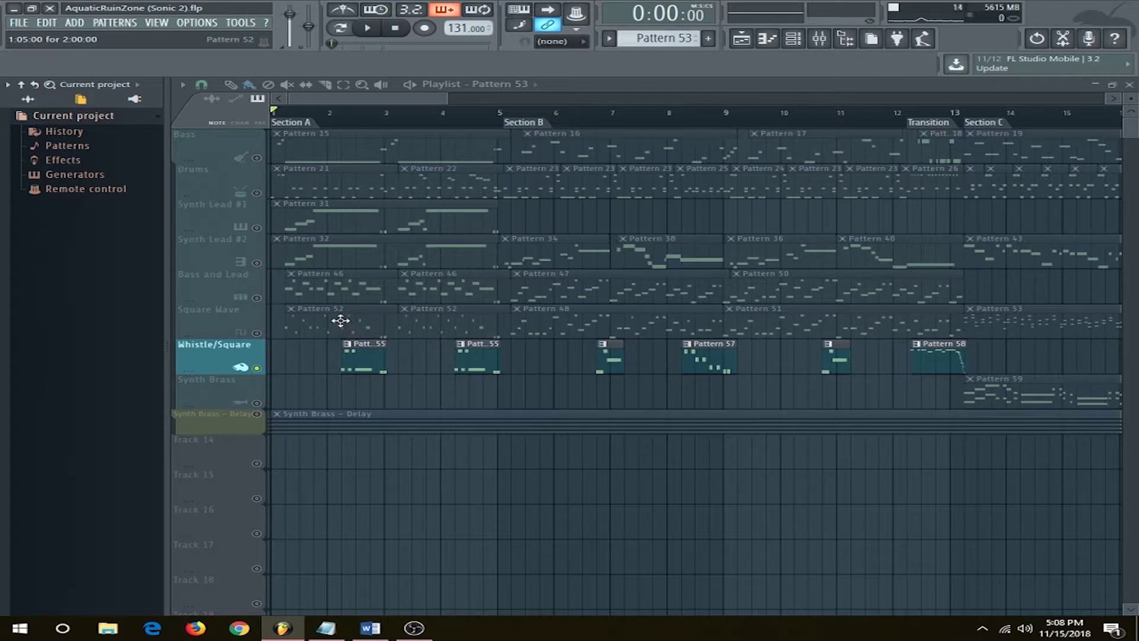
# Feature Synth Lead #1 alongside Whistle/Square and play the song from the start
pyautogui.scroll(5, 340, 321)
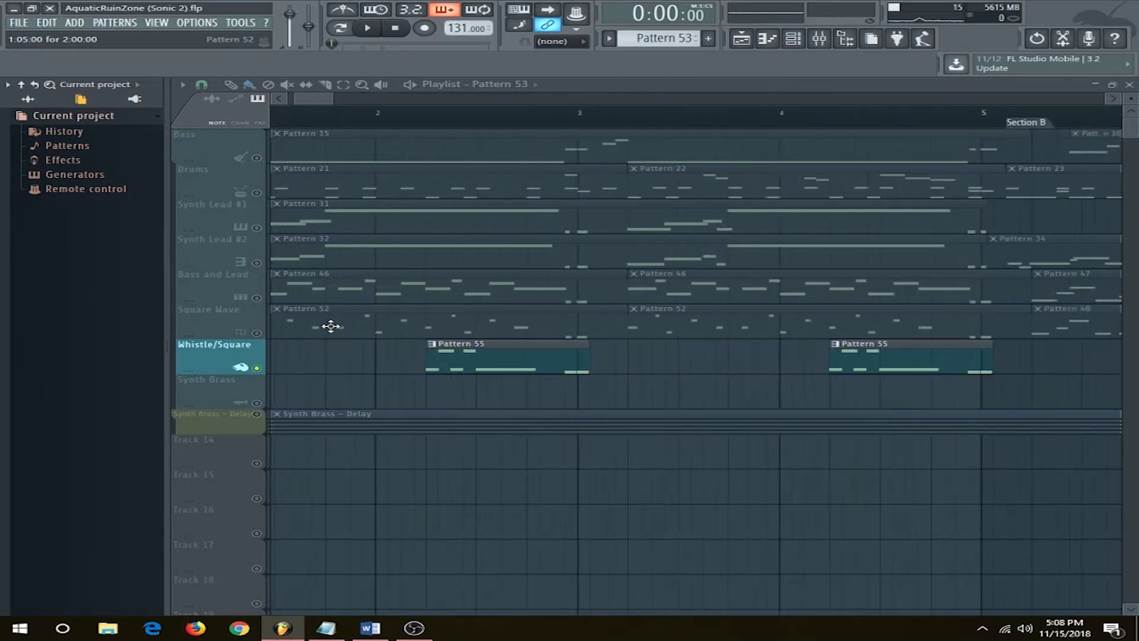
pyautogui.click(249, 223)
pyautogui.press('space')
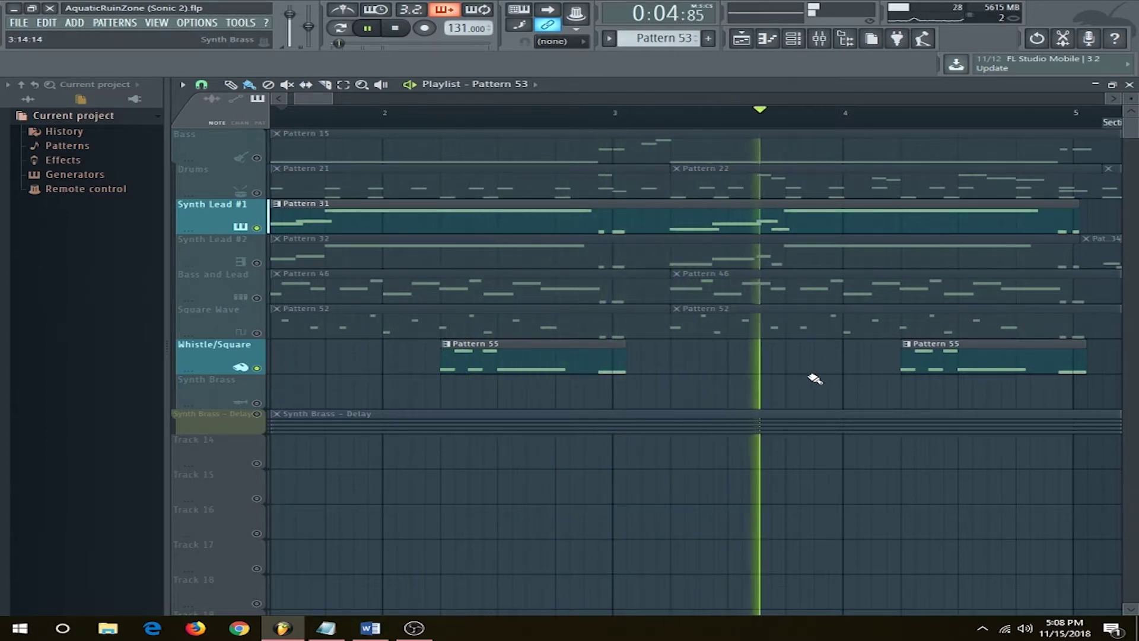
pyautogui.press('space')
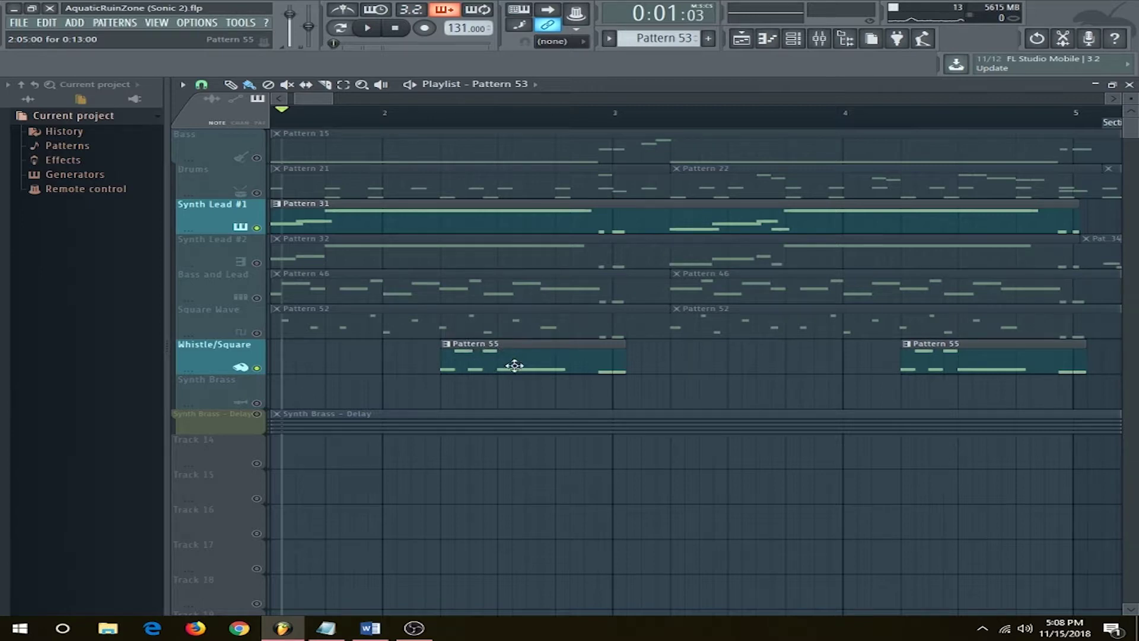
# Add Synth Lead #2, play from Section B, then open Whistle's Pattern 57 notes
pyautogui.scroll(-1, 856, 374)
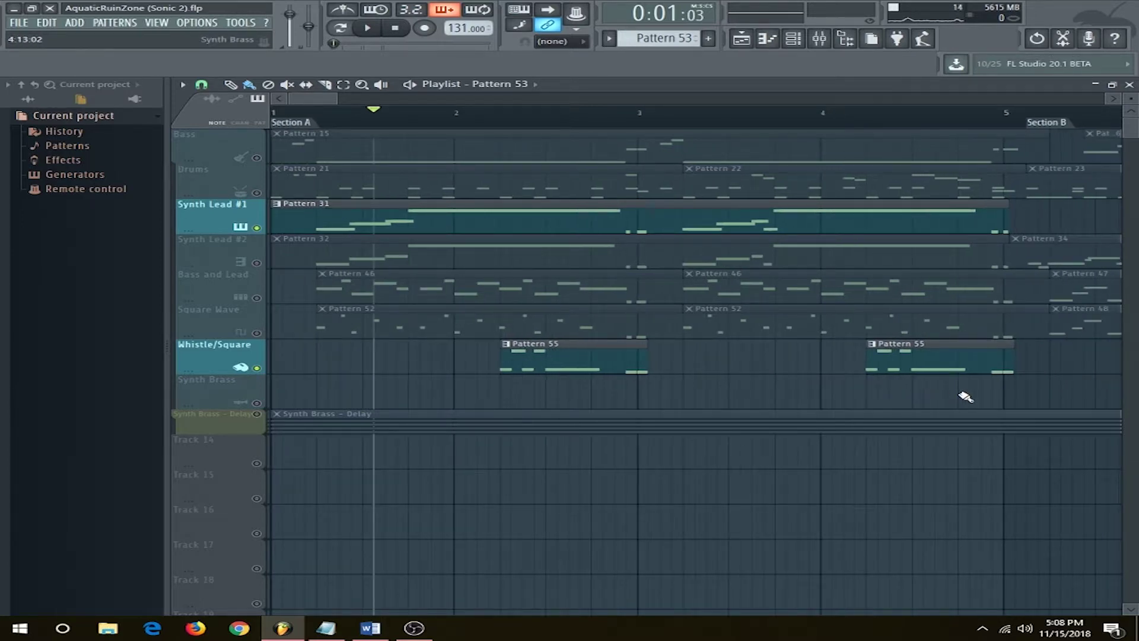
pyautogui.scroll(-2, 949, 397)
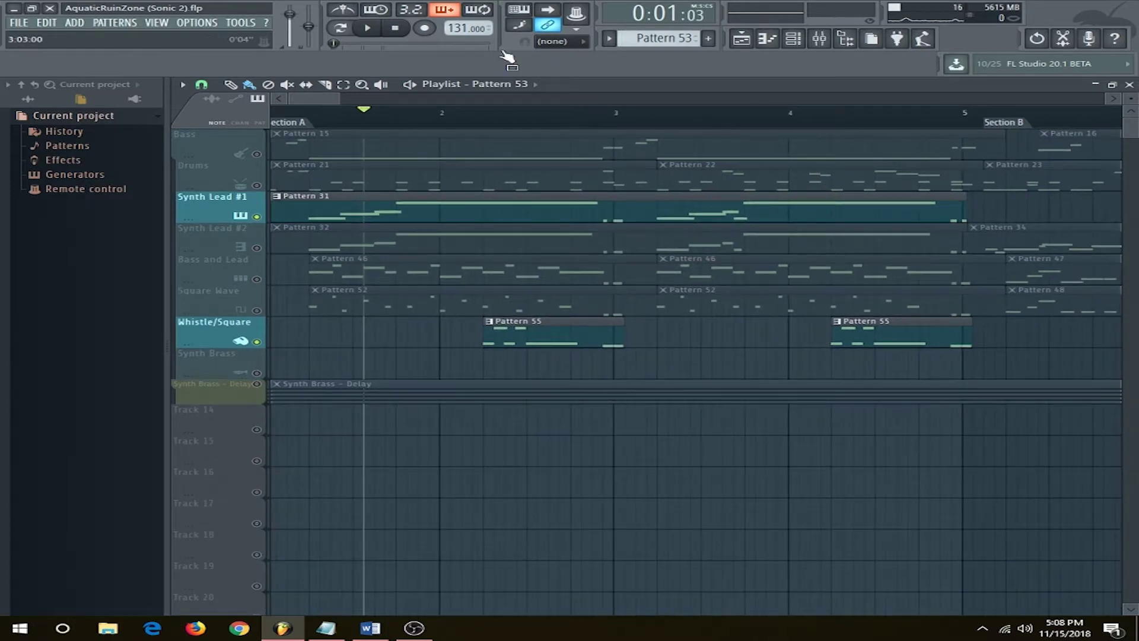
pyautogui.moveTo(338, 97); pyautogui.dragTo(356, 102)
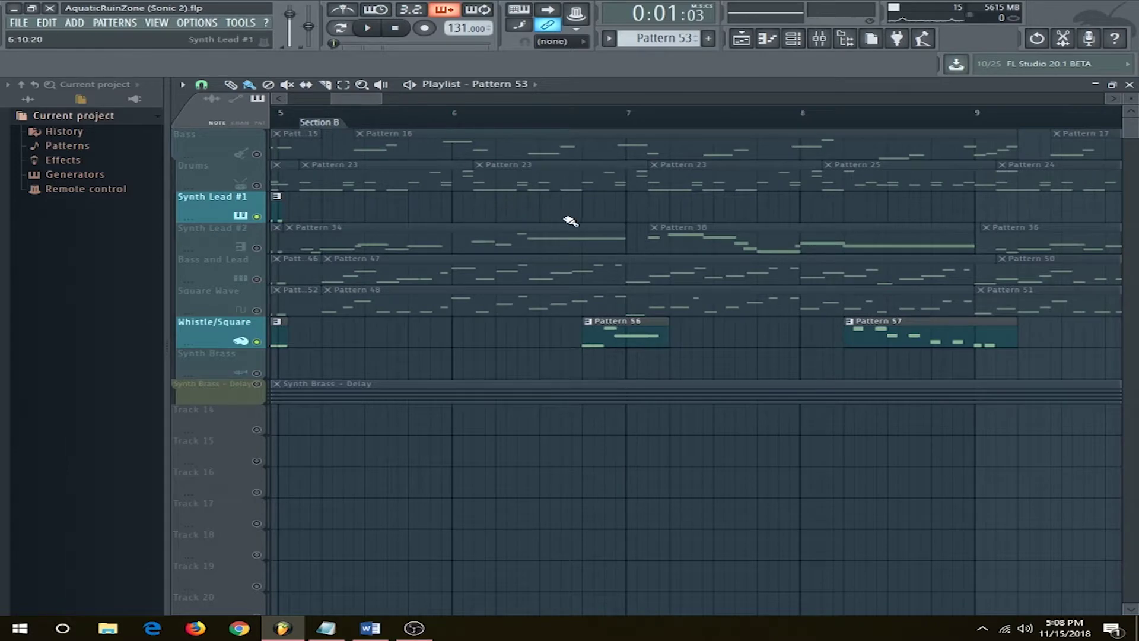
pyautogui.click(256, 248)
pyautogui.click(513, 112)
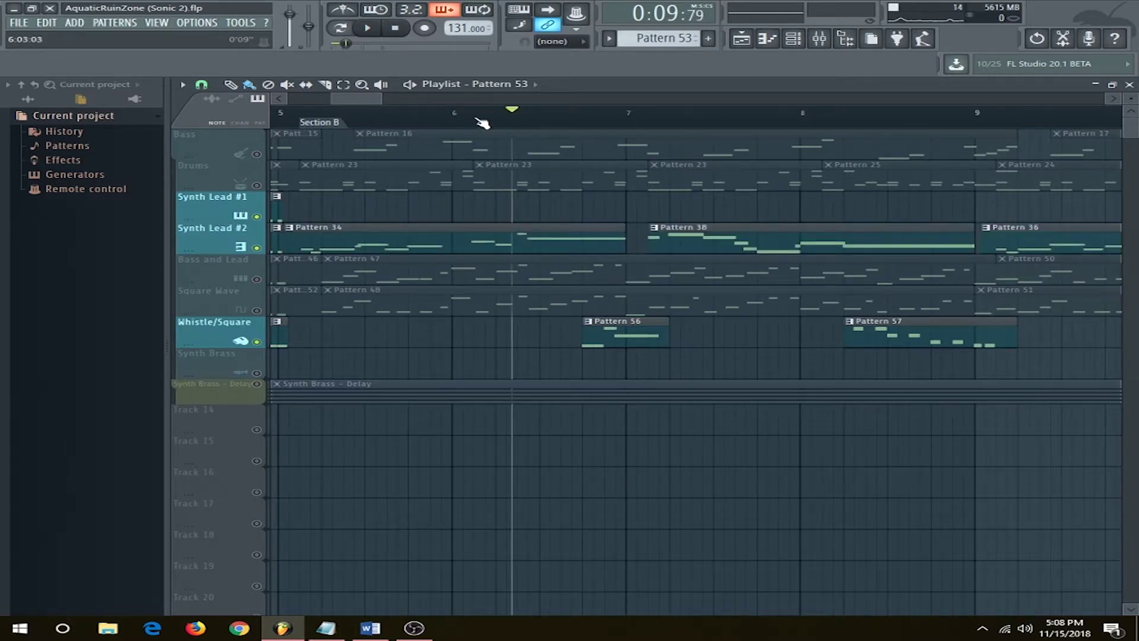
pyautogui.click(458, 112)
pyautogui.press('space')
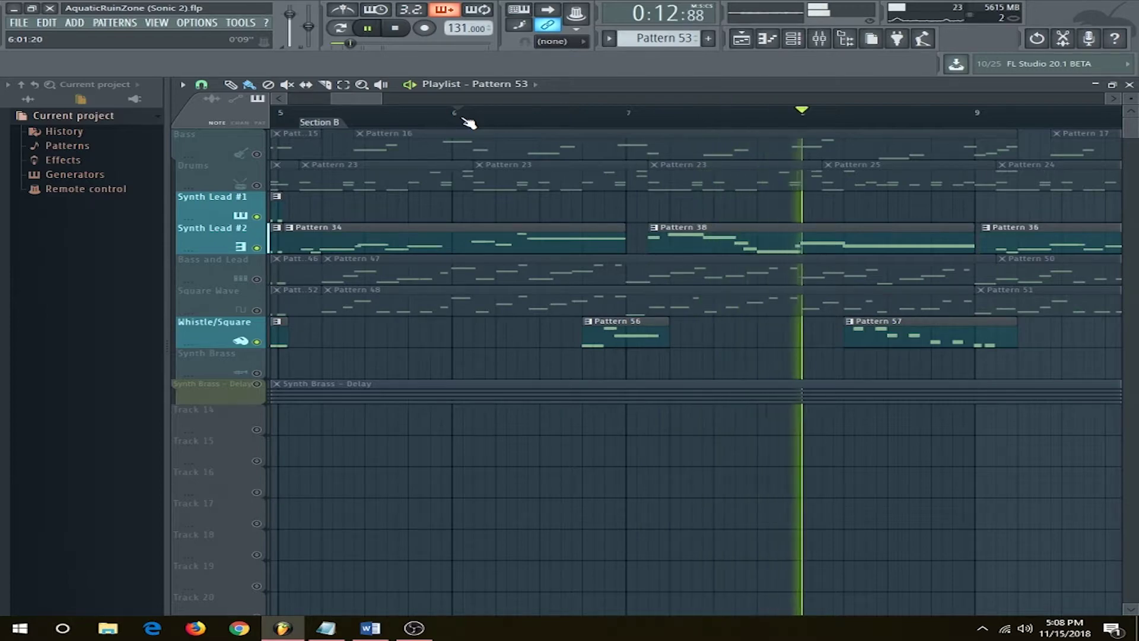
pyautogui.press('space')
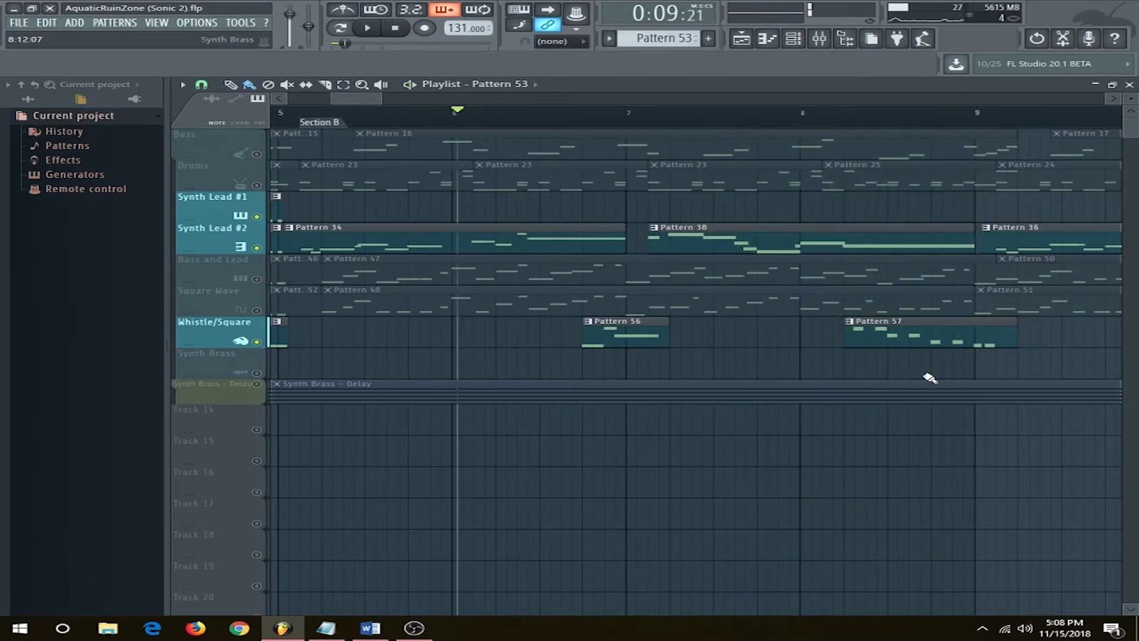
pyautogui.doubleClick(891, 320)
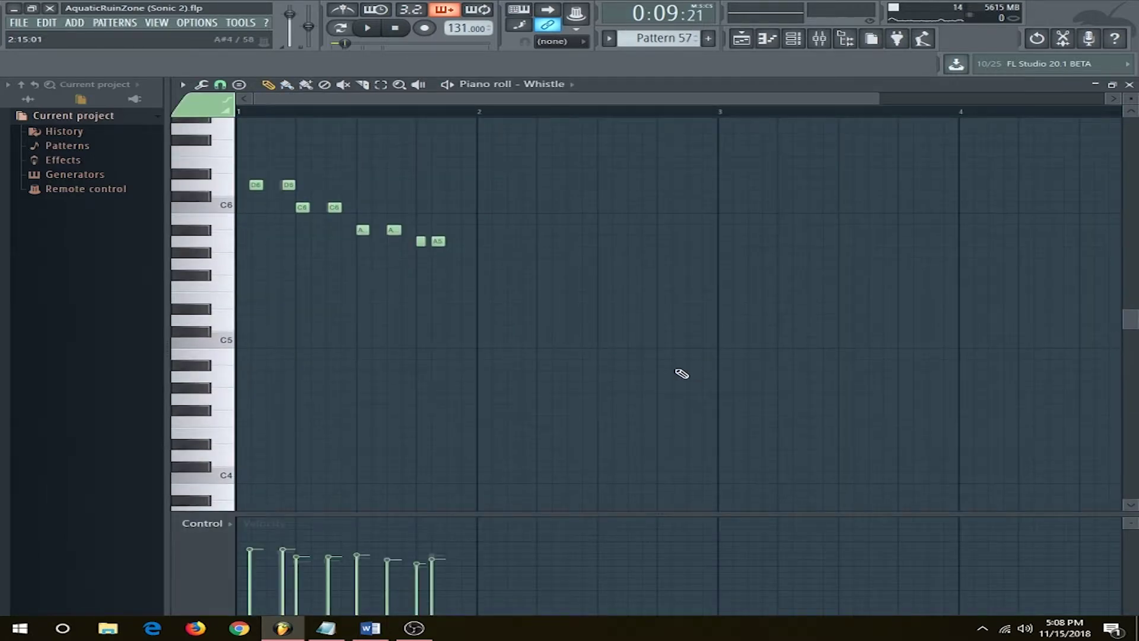
# Play Whistle's Pattern 57 melody from its first beat in the Piano roll
pyautogui.scroll(3, 283, 178)
pyautogui.click(254, 112)
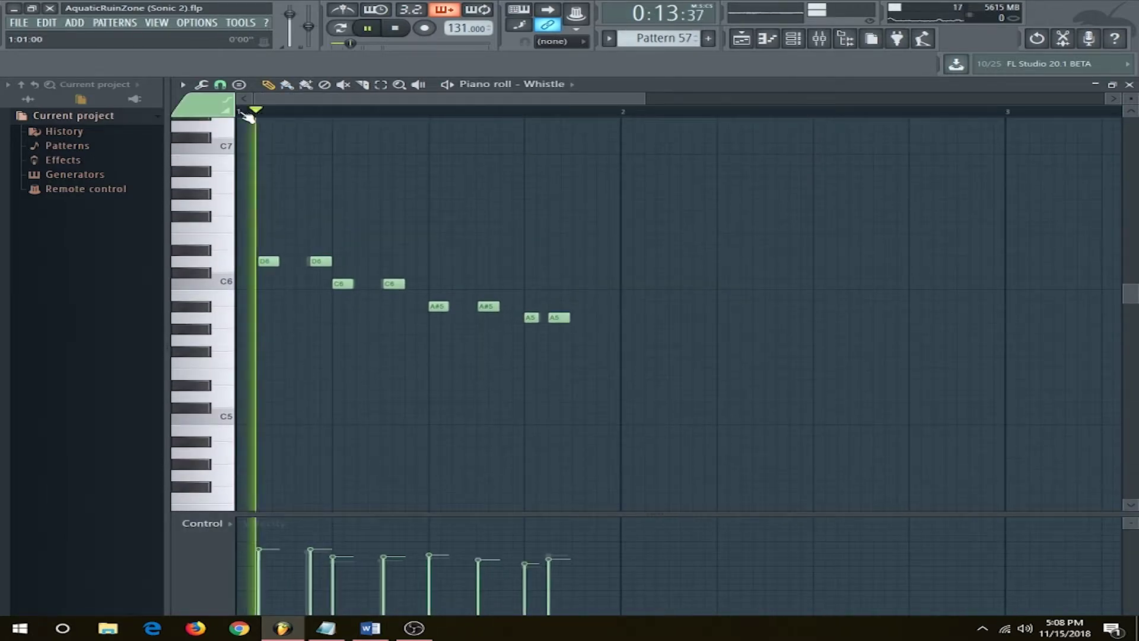
pyautogui.press('space')
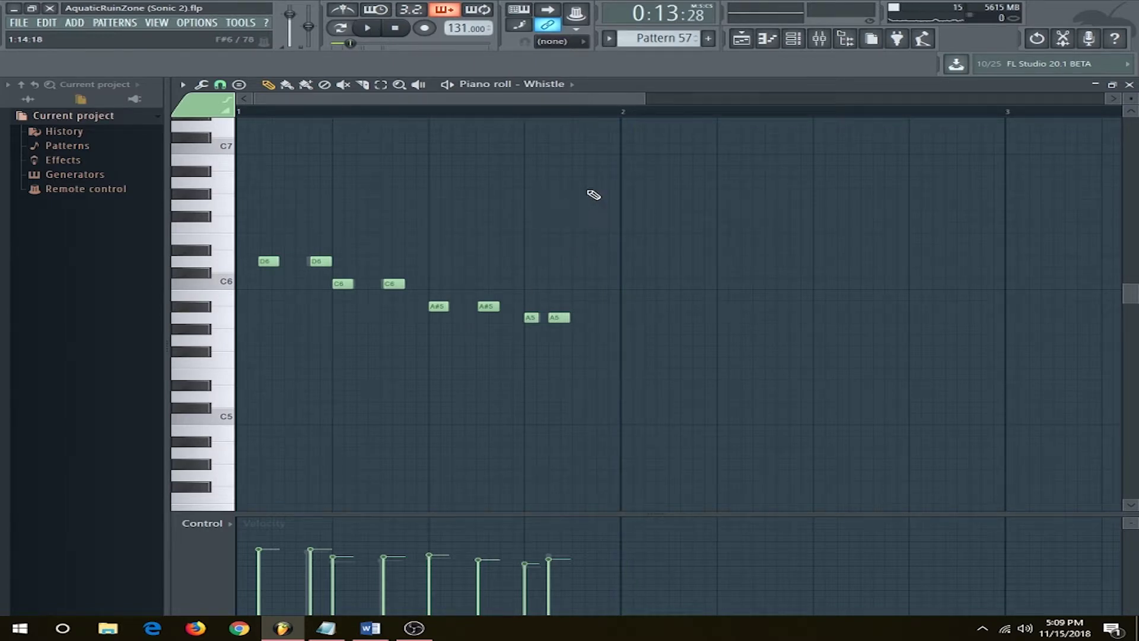
# In the Playlist, play the Transition from just before it with Synth Lead #2 left out
pyautogui.click(741, 39)
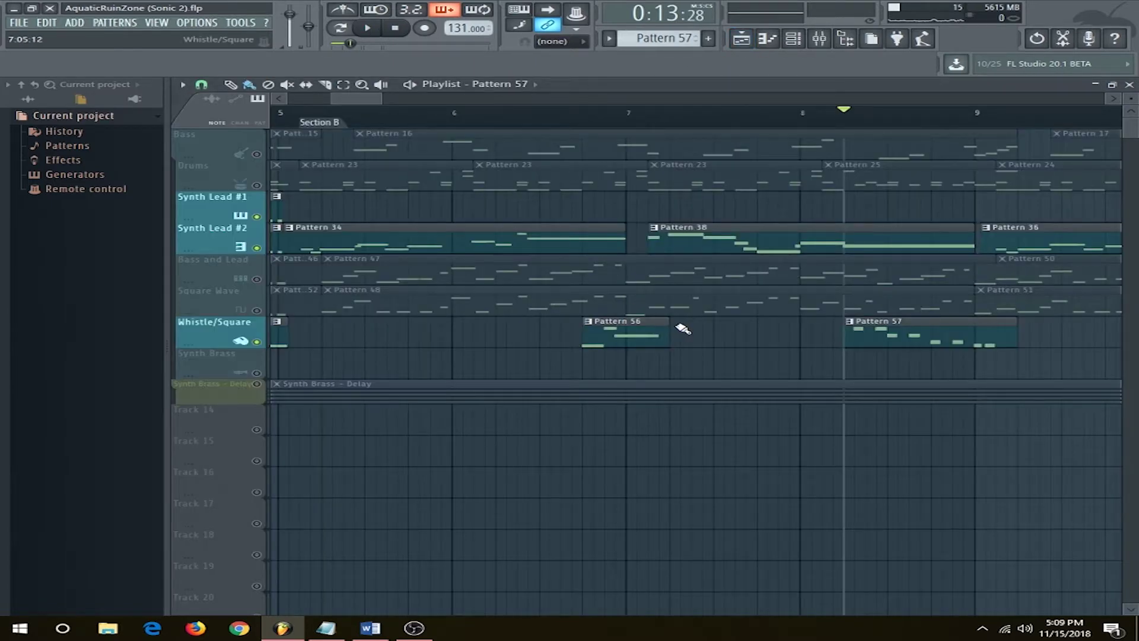
pyautogui.scroll(-4, 843, 338)
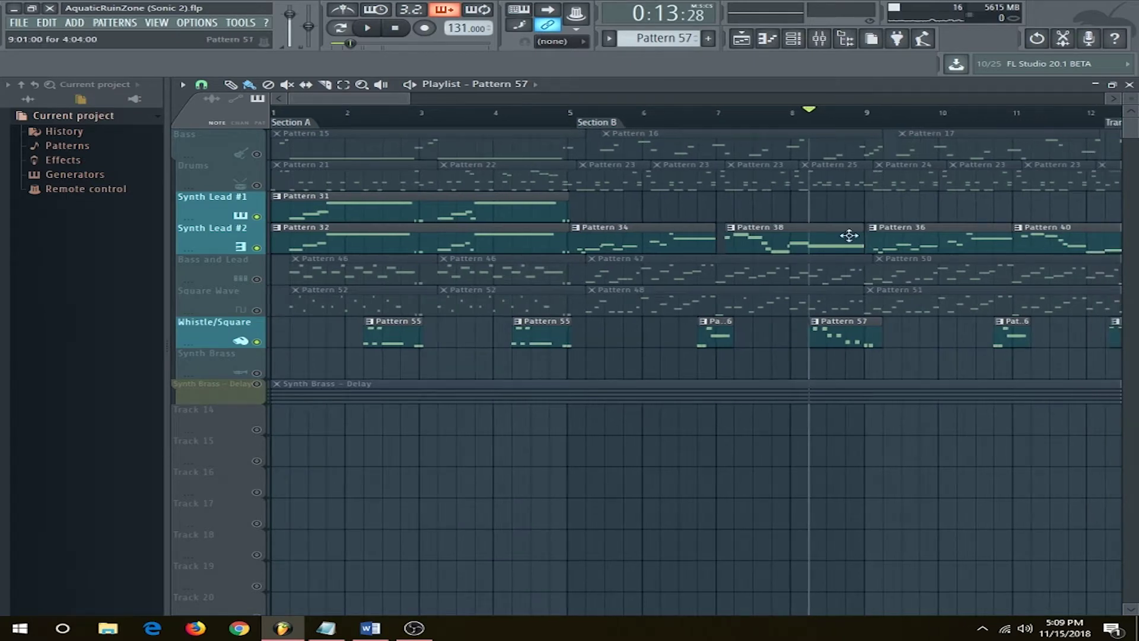
pyautogui.scroll(5, 528, 178)
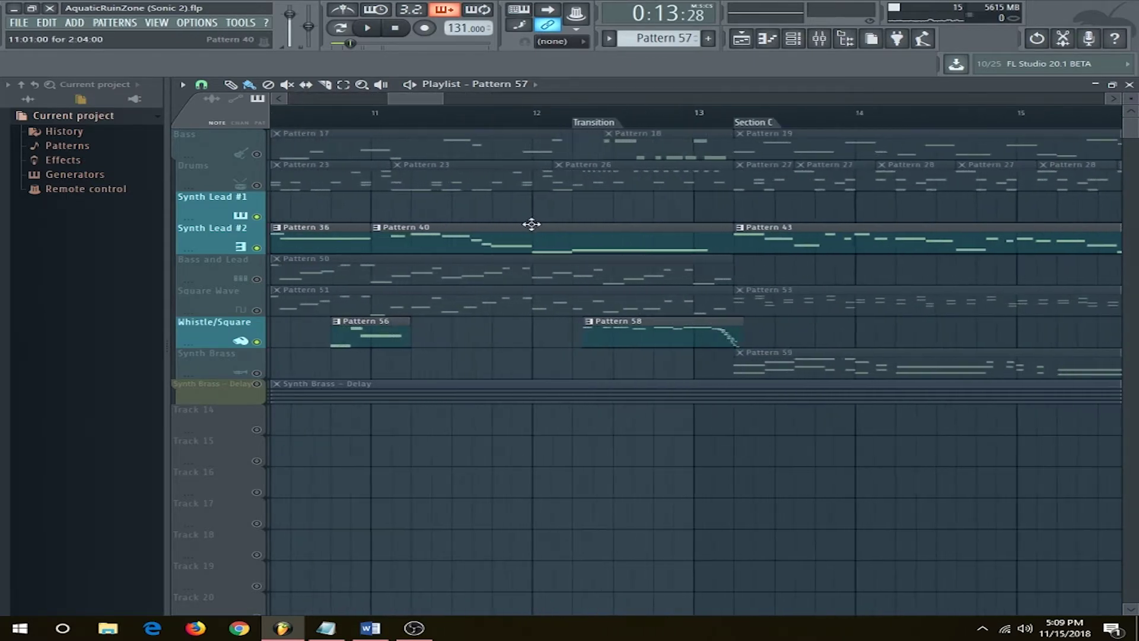
pyautogui.click(545, 112)
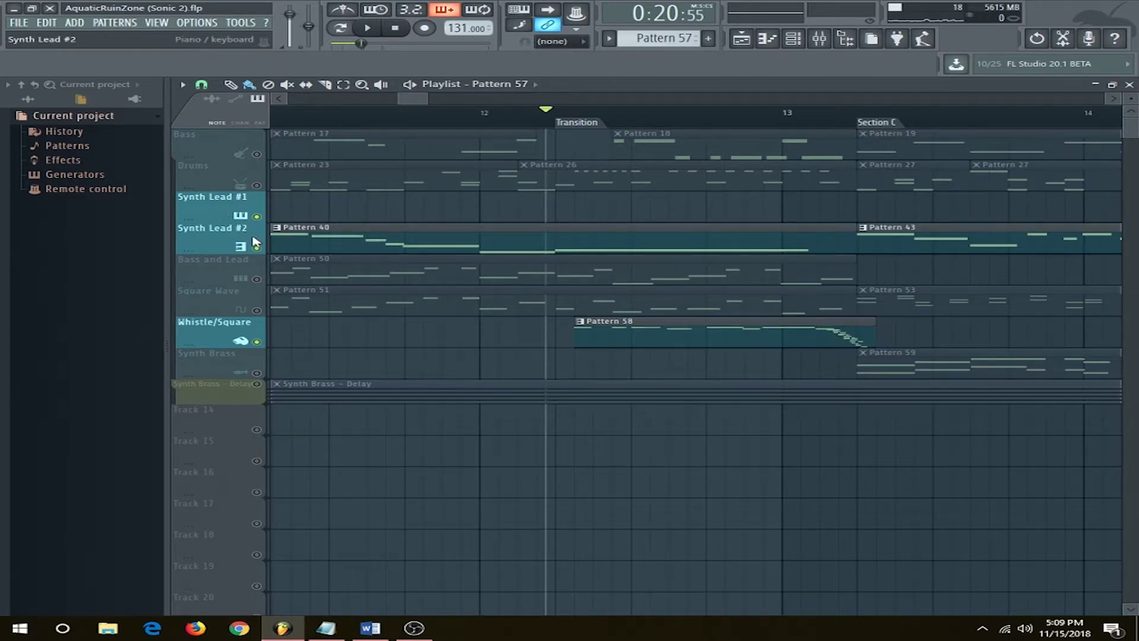
pyautogui.click(256, 247)
pyautogui.press('space')
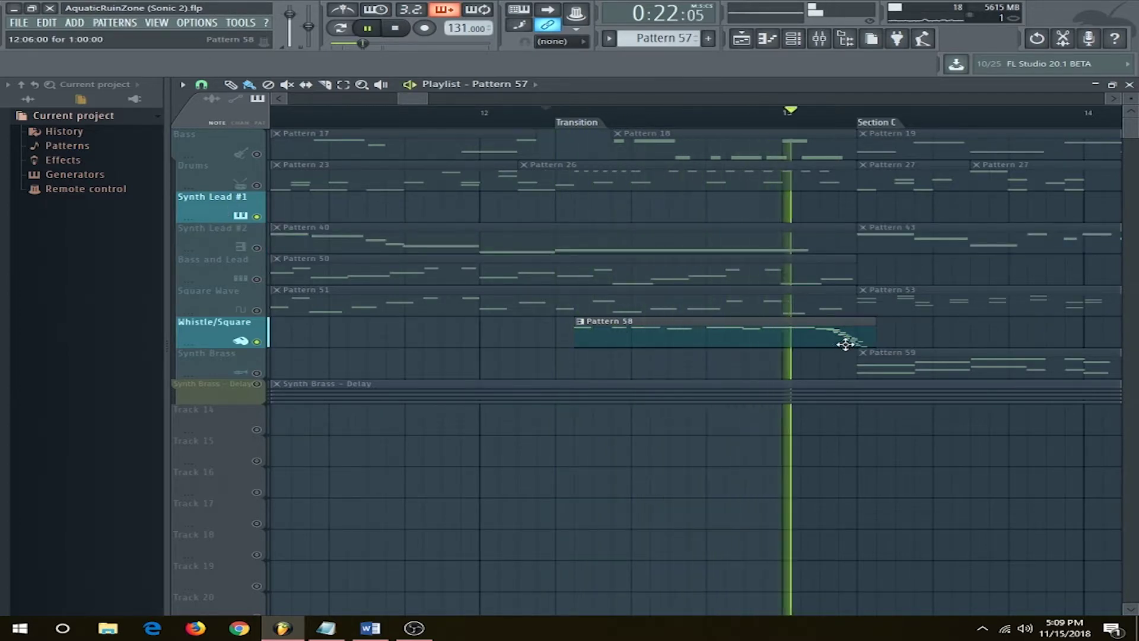
pyautogui.press('space')
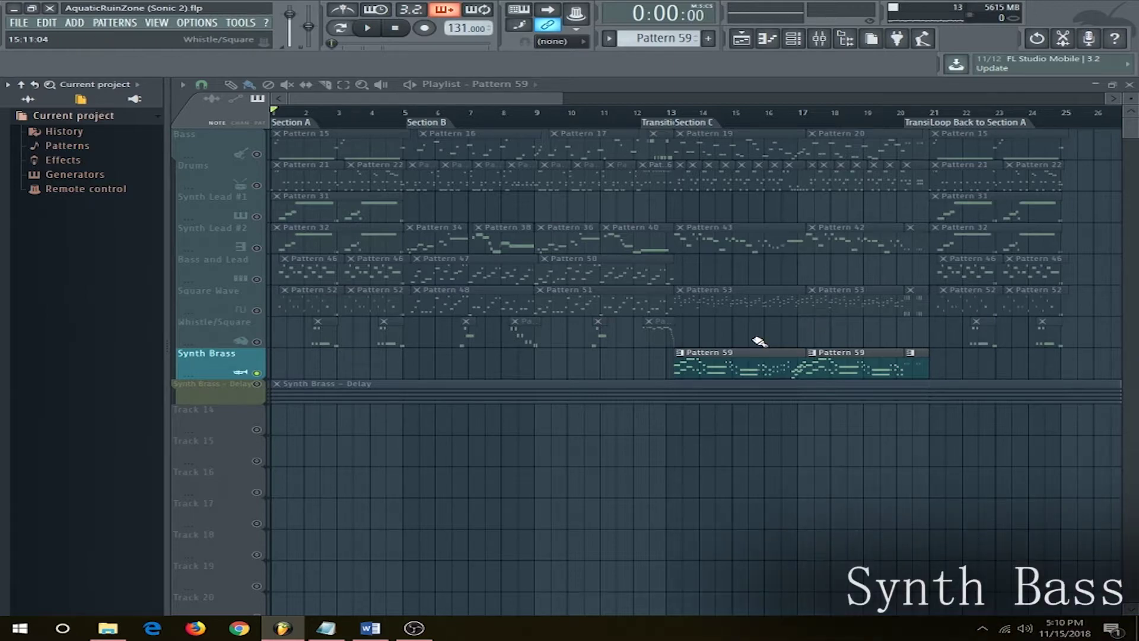
# Feature Synth Lead #2 alongside Synth Brass and play from bar 13
pyautogui.click(214, 236)
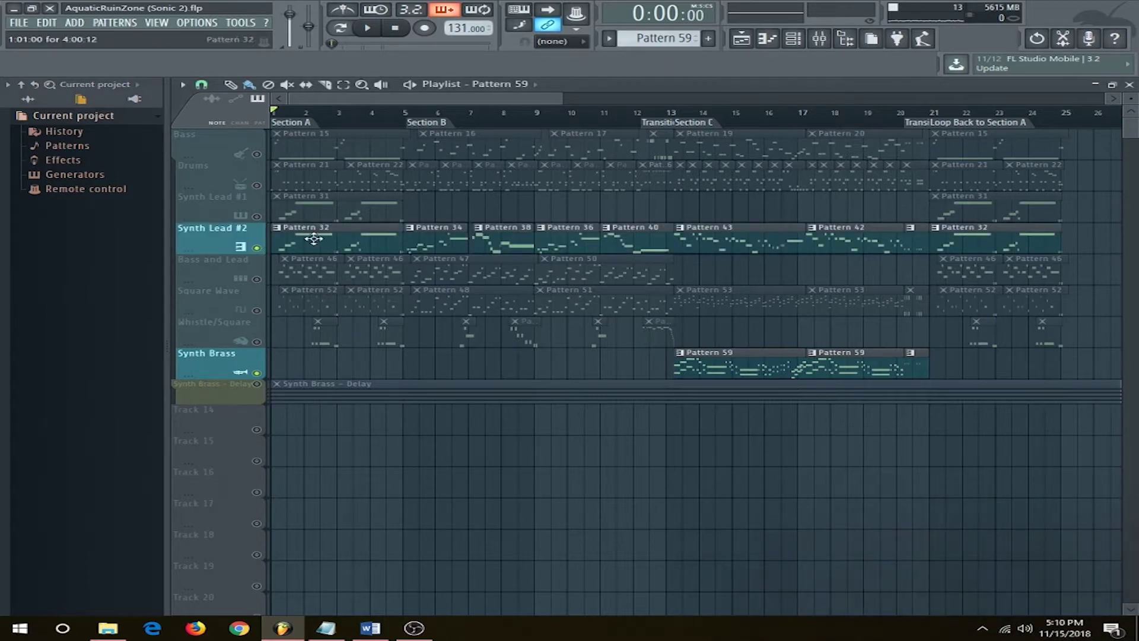
pyautogui.scroll(3, 717, 264)
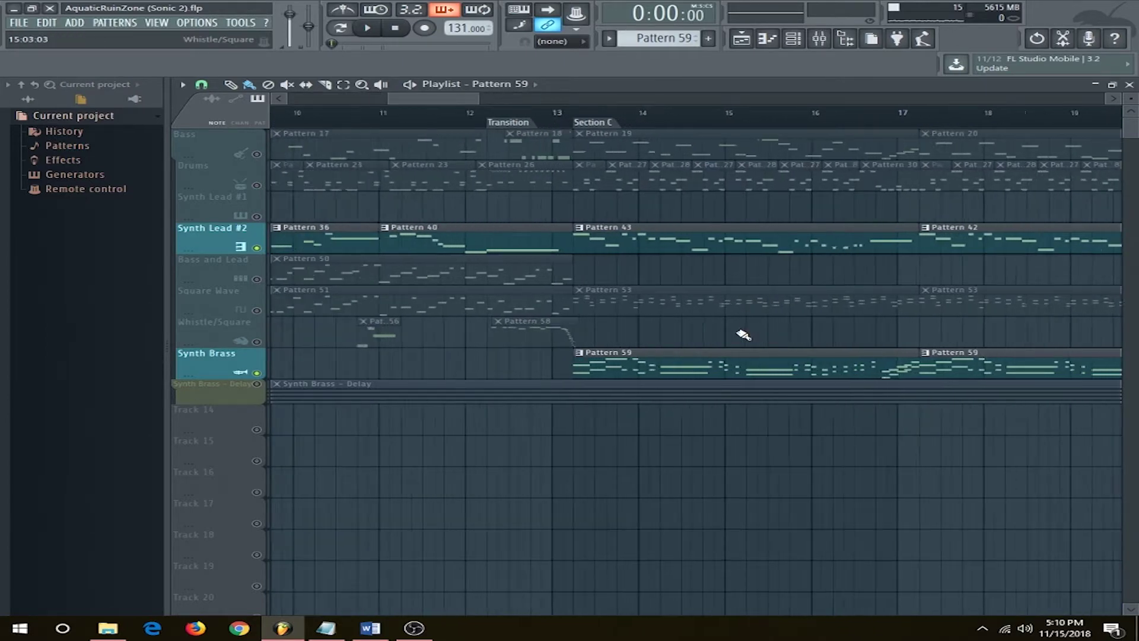
pyautogui.scroll(1, 742, 335)
pyautogui.click(546, 113)
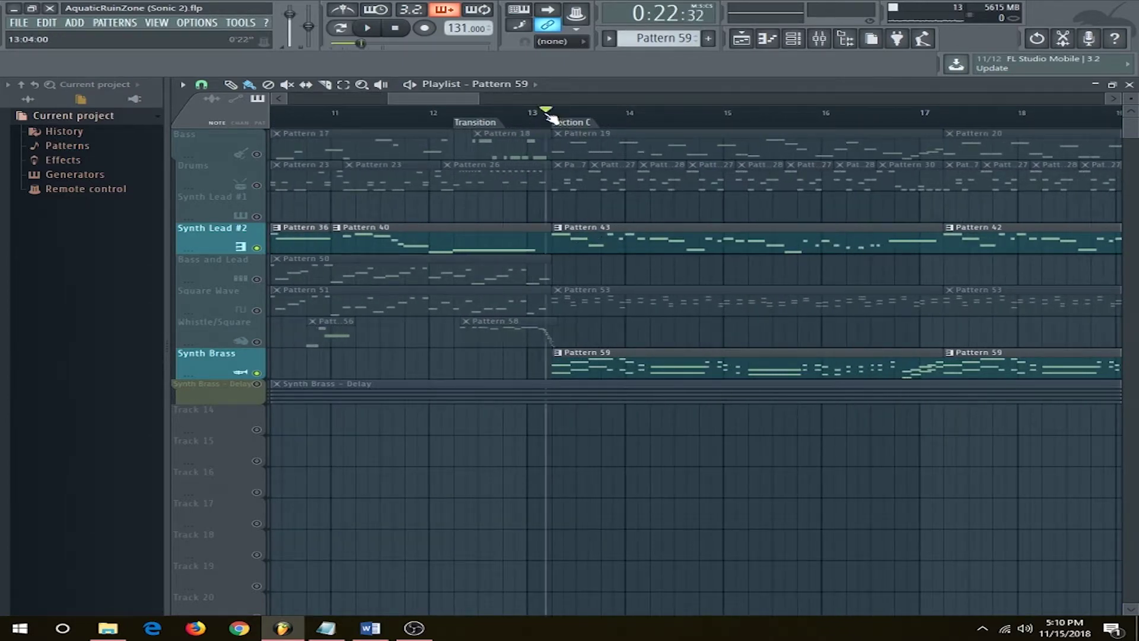
pyautogui.press('space')
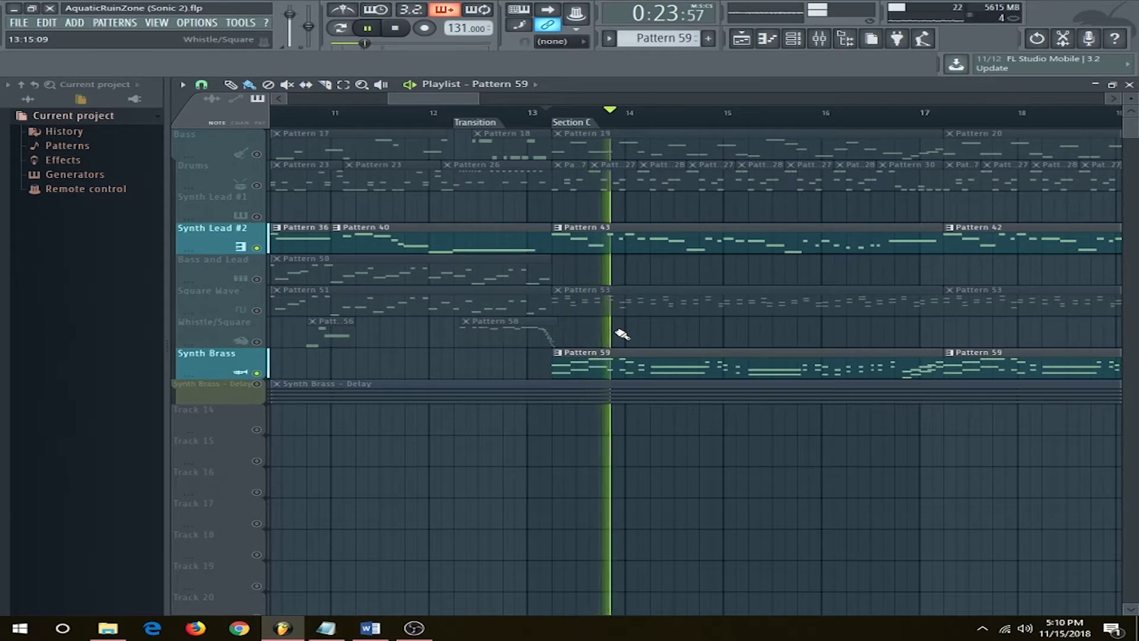
pyautogui.press('space')
# Replay the Section C passage and deselect Synth Lead #2
pyautogui.scroll(1, 694, 366)
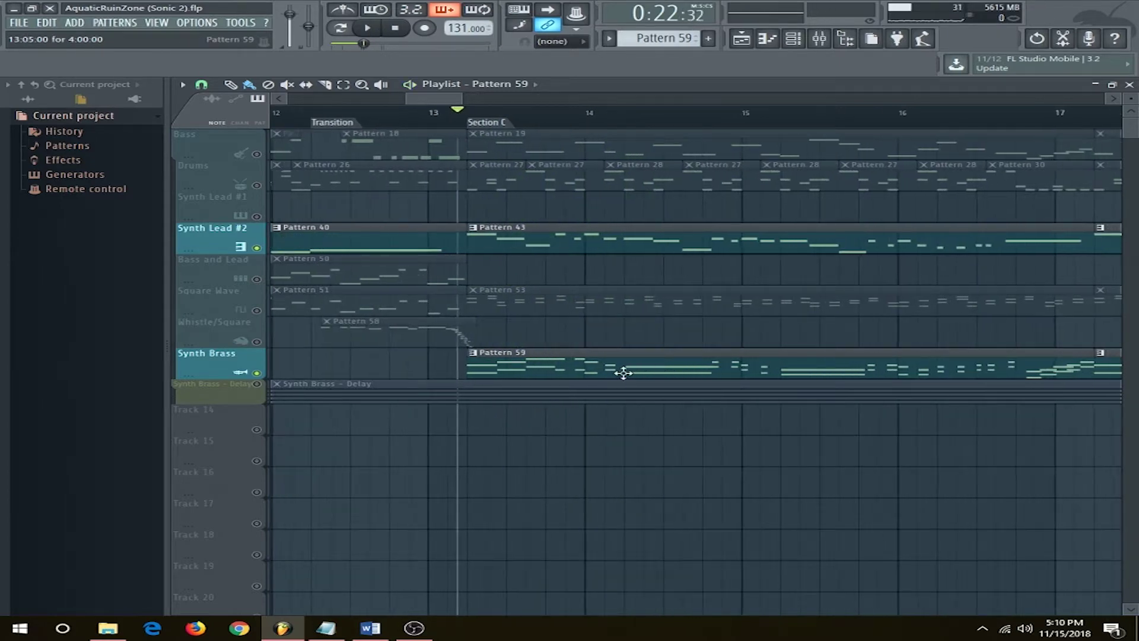
pyautogui.scroll(1, 649, 366)
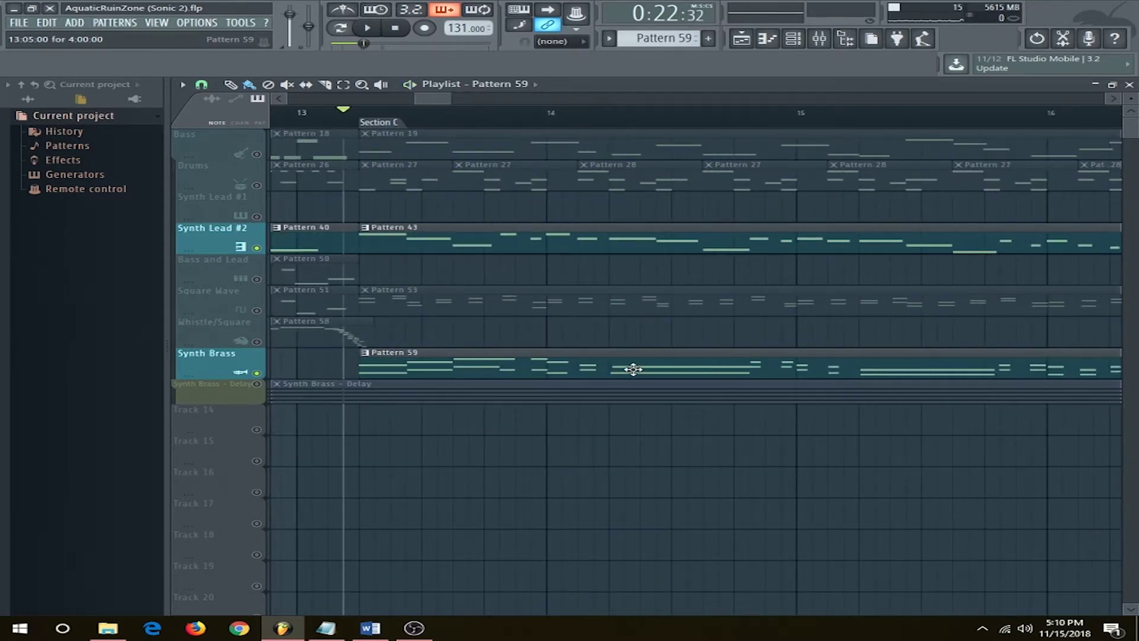
pyautogui.press('space')
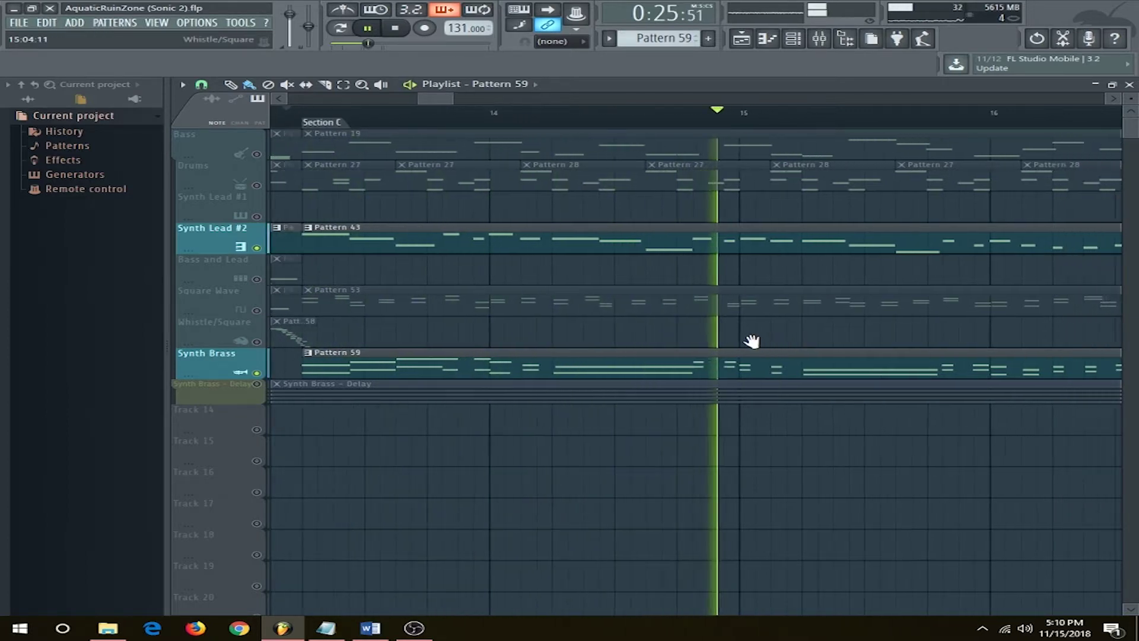
pyautogui.click(262, 245)
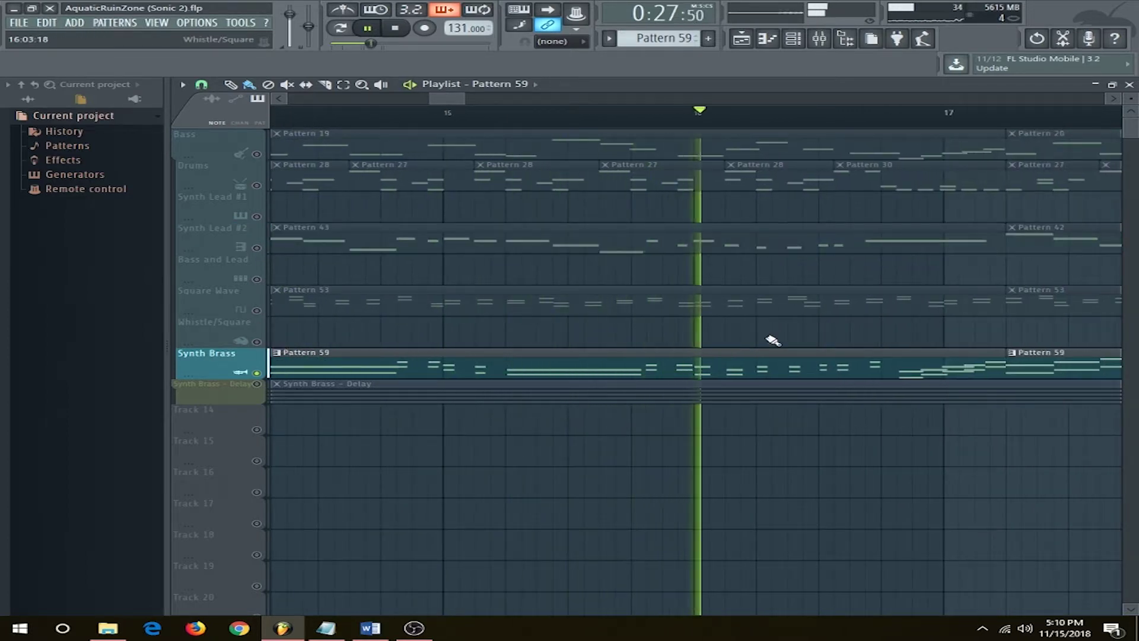
pyautogui.press('space')
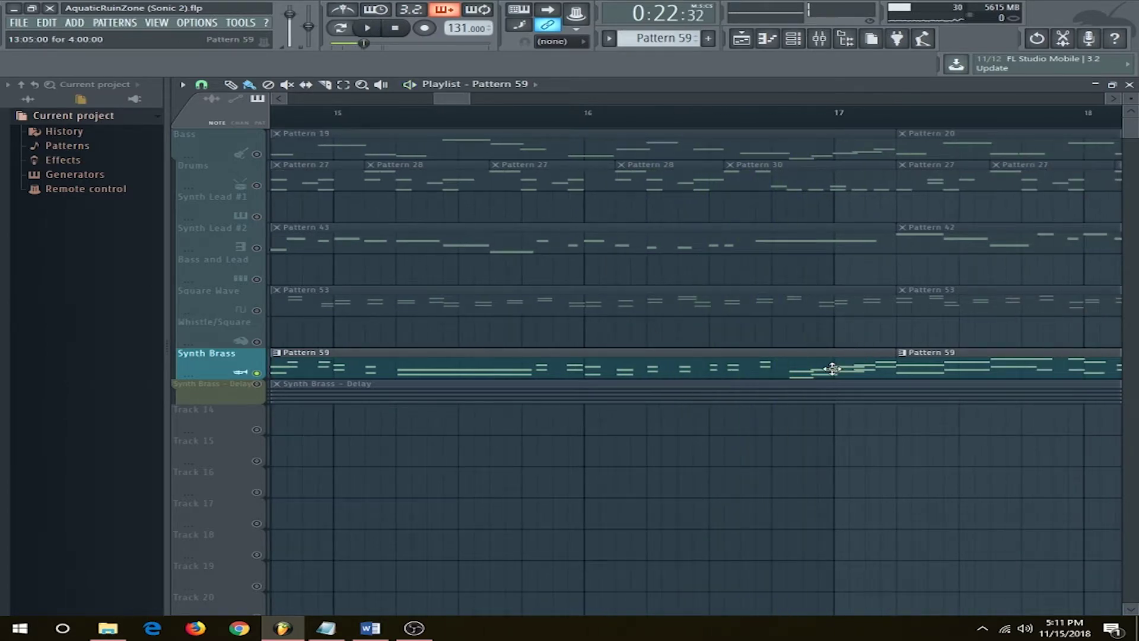
# Play from near bar 17, then select the Bass track and play it again
pyautogui.click(757, 111)
pyautogui.press('space')
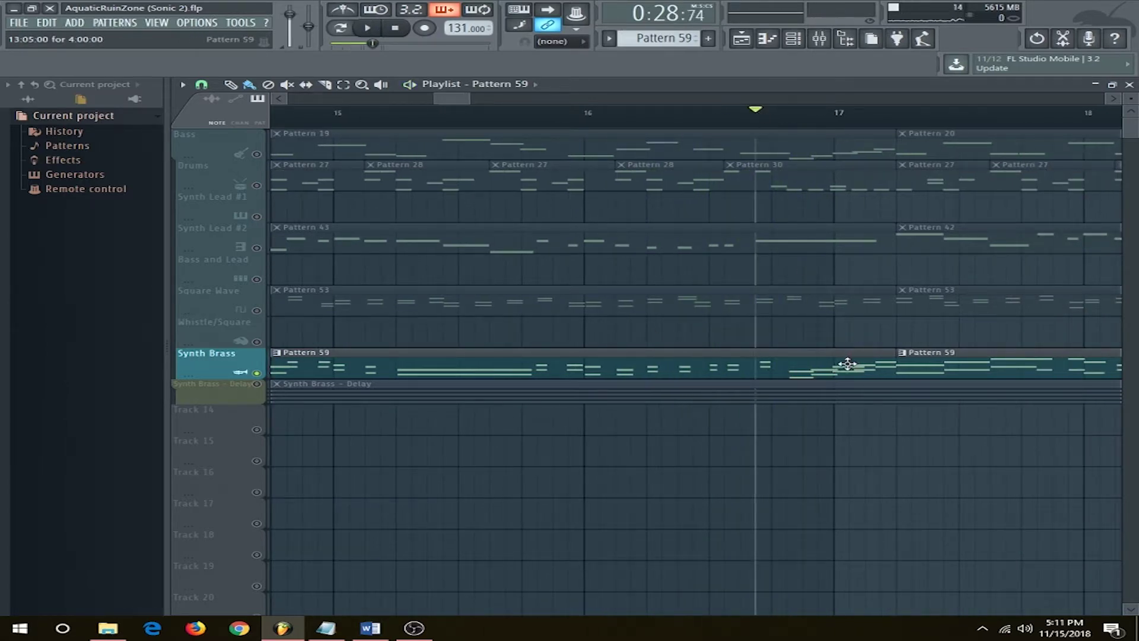
pyautogui.press('space')
pyautogui.click(249, 145)
pyautogui.press('space')
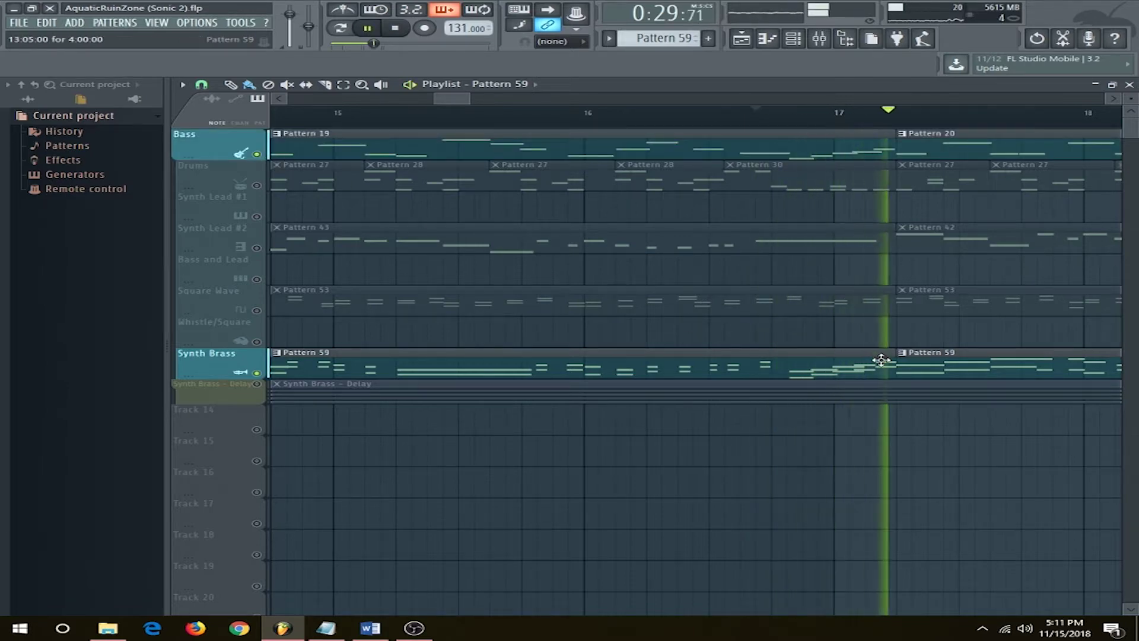
pyautogui.press('space')
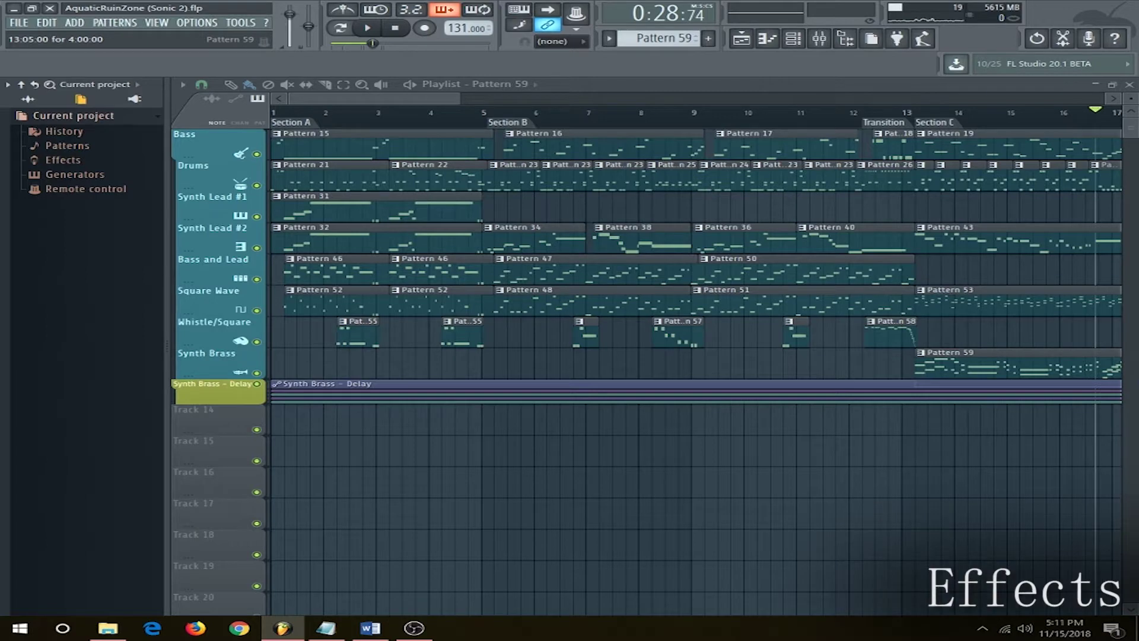
# Open the mixer on insert 2 Drums and inspect its FabFilter Pro-Q 2 and Fruity WaveShaper
pyautogui.click(819, 39)
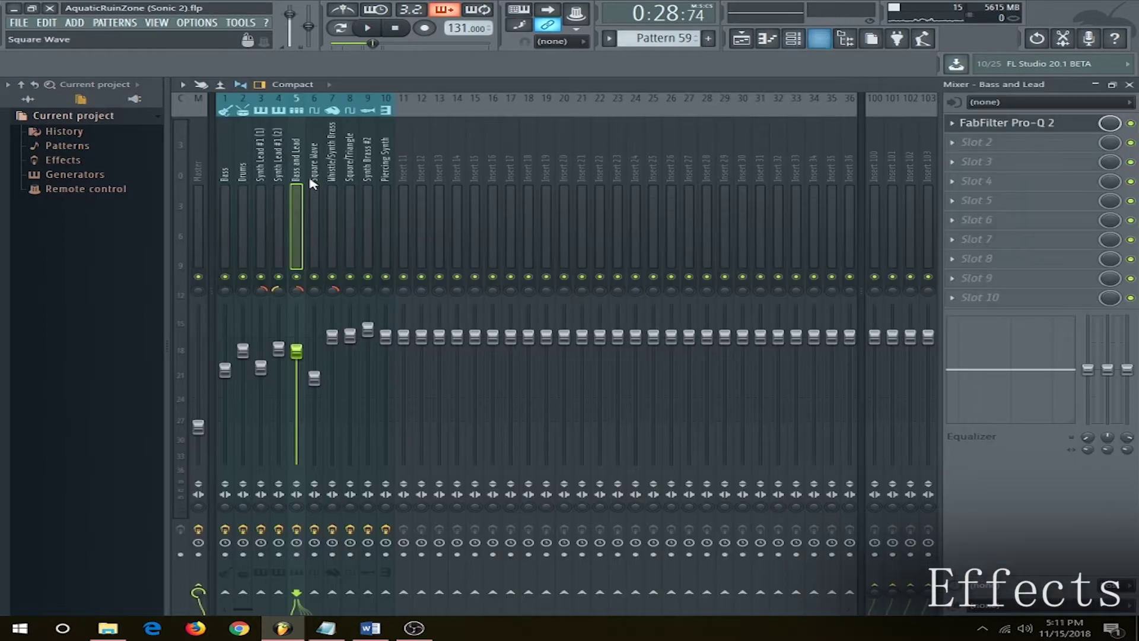
pyautogui.click(242, 163)
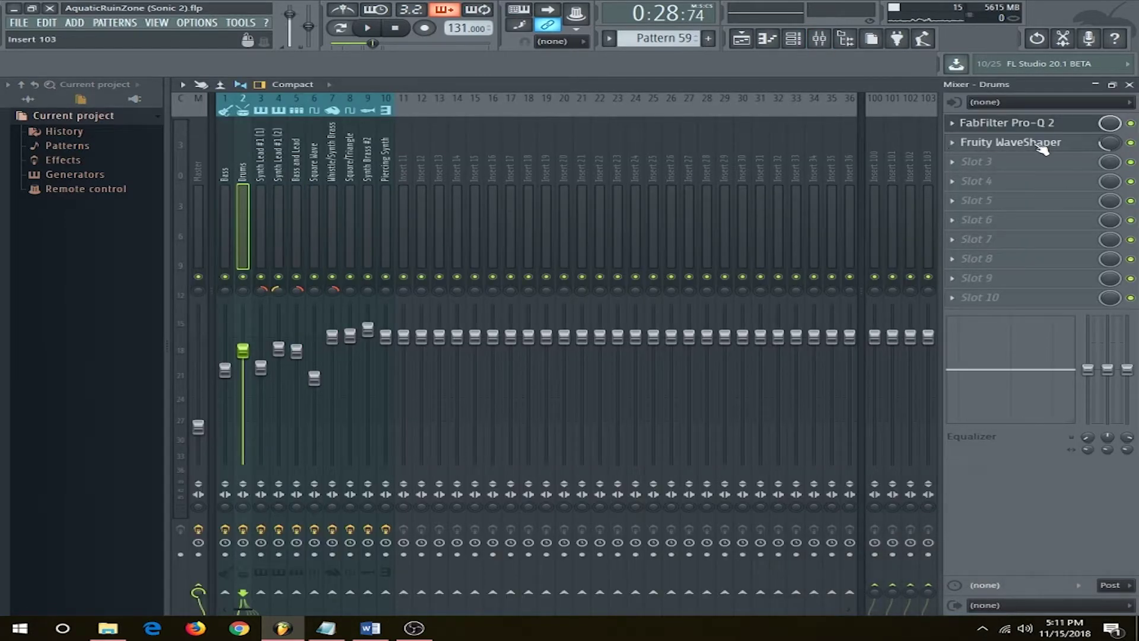
pyautogui.click(1008, 125)
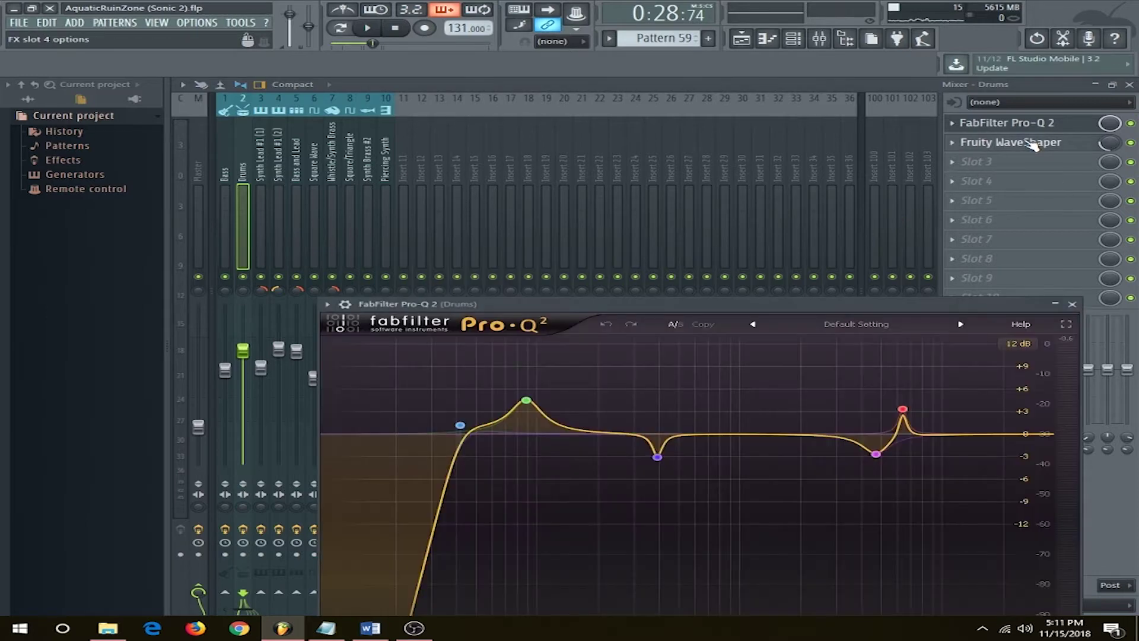
pyautogui.click(1009, 142)
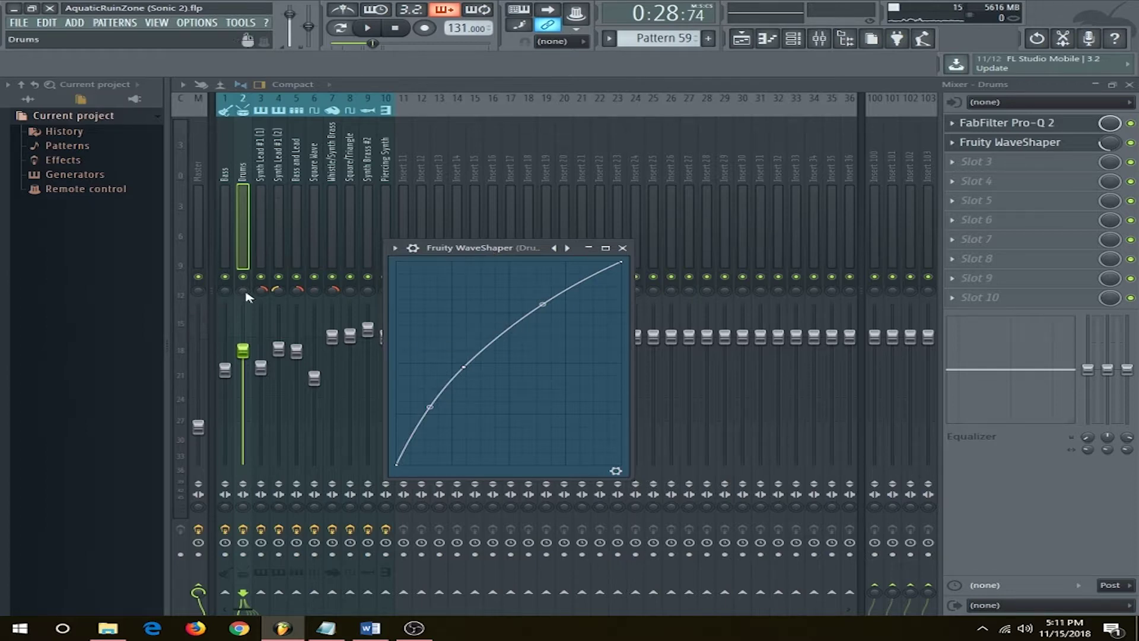
pyautogui.press('Escape')
# Play the processed drums, stop, and select the Synth Brass #2 insert
pyautogui.press('space')
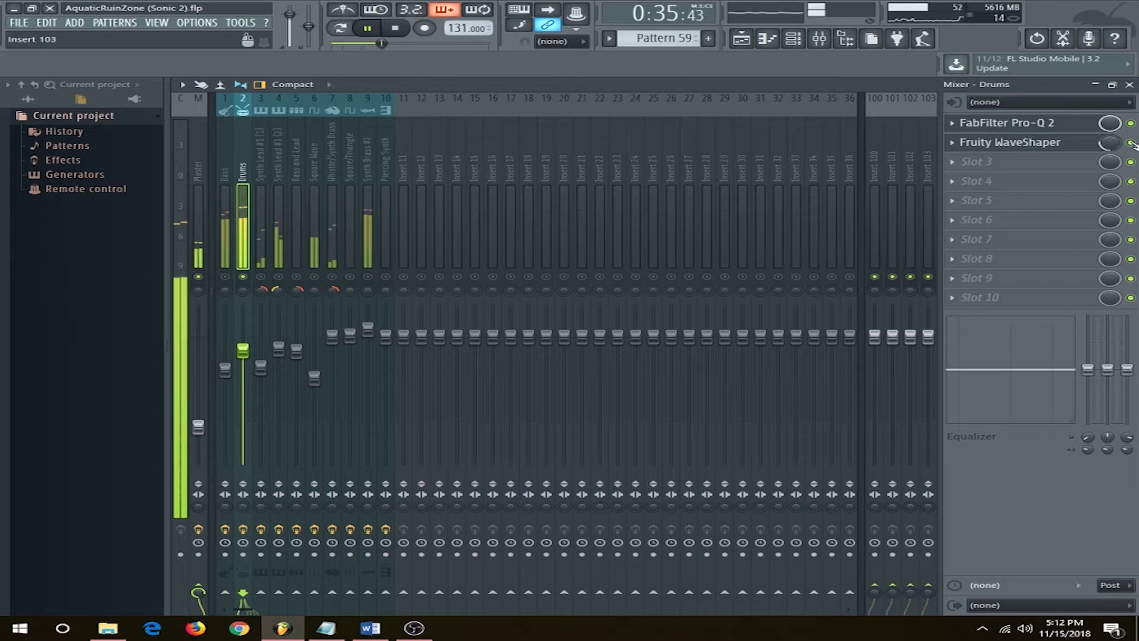
pyautogui.press('space')
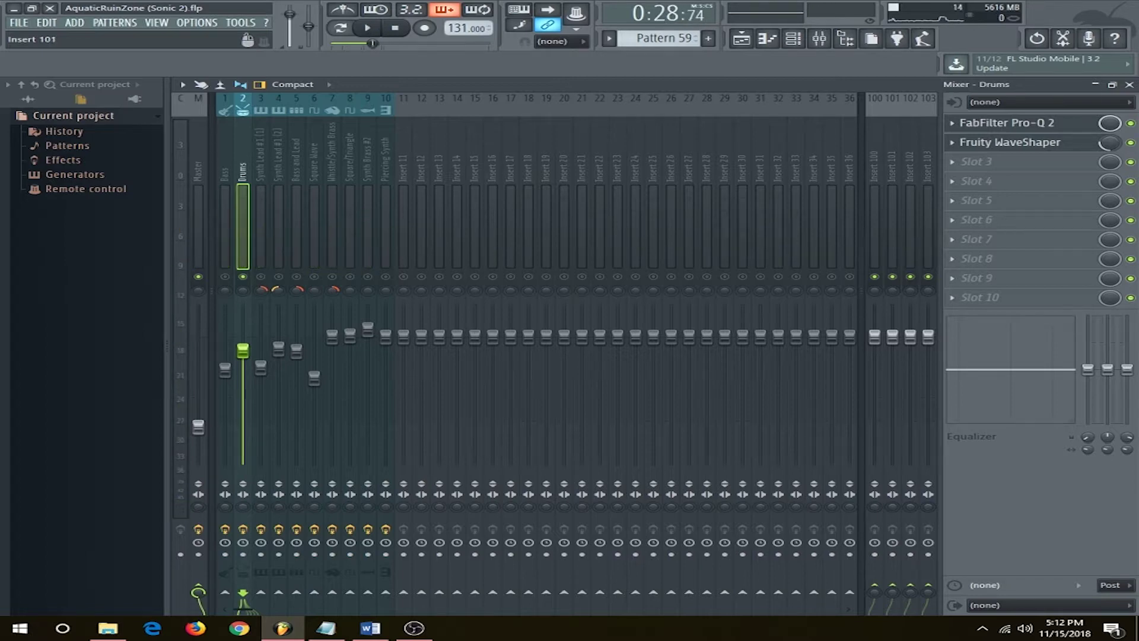
pyautogui.click(368, 153)
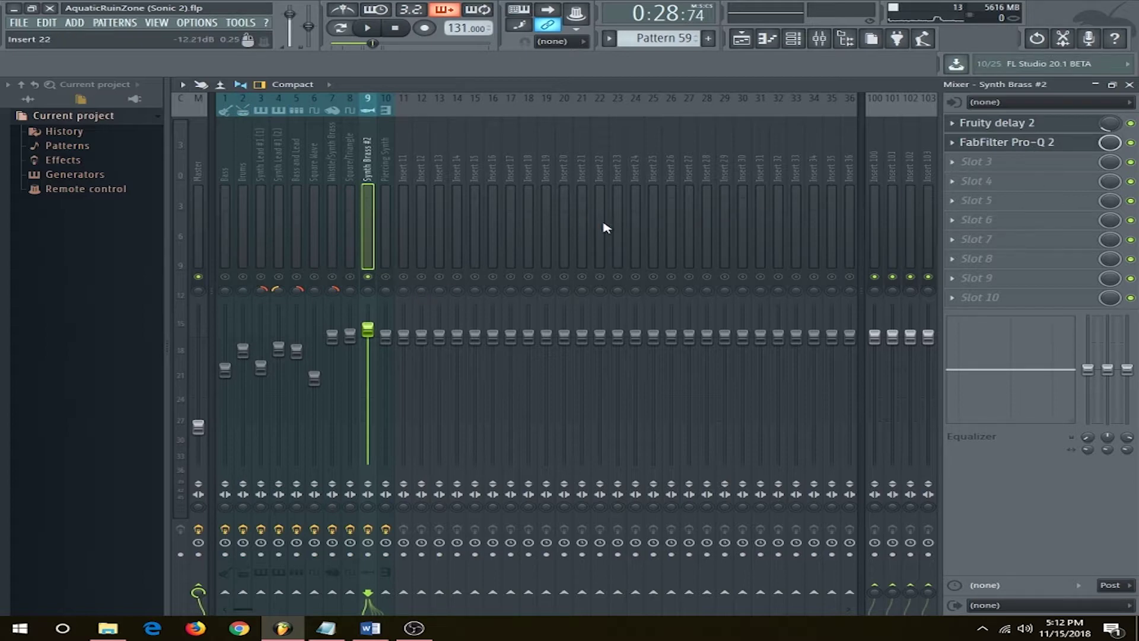
# Play and stop the song to audition Synth Brass #2 with Fruity delay 2 and Pro-Q 2
pyautogui.press('space')
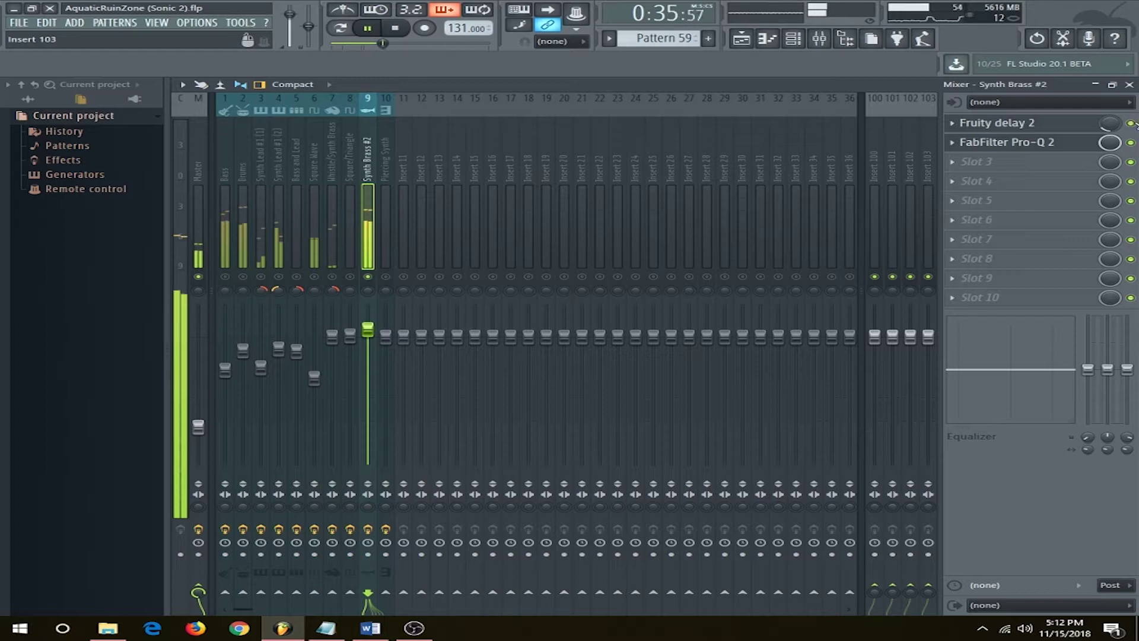
pyautogui.press('space')
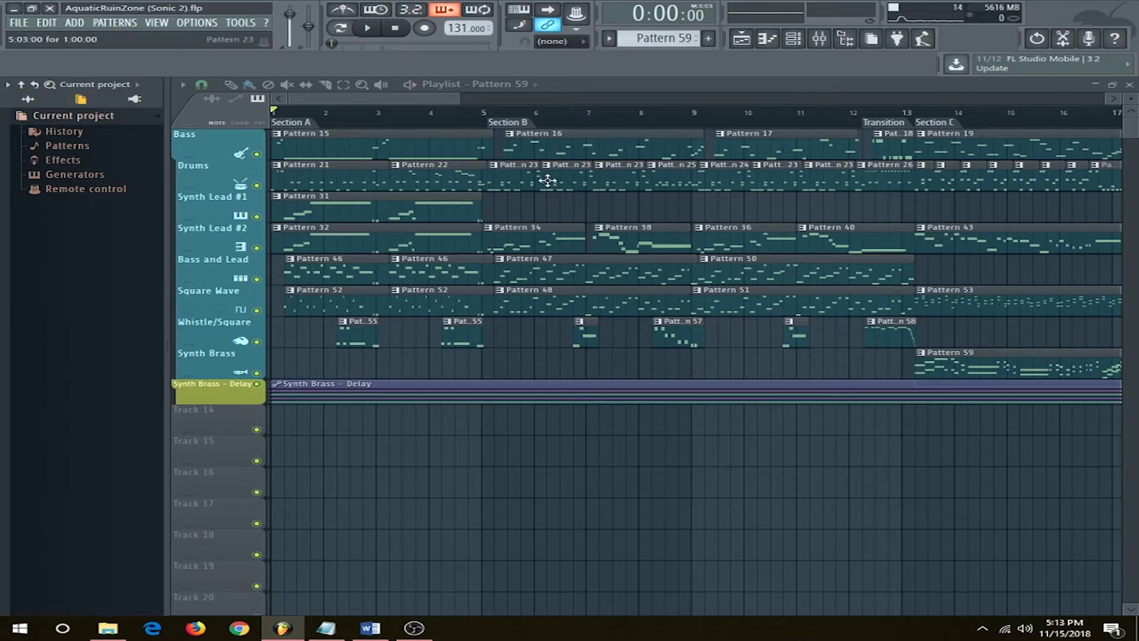
# Open the mixer and select insert 1 Bass to view its FabFilter Pro-Q 2
pyautogui.click(819, 39)
pyautogui.click(226, 173)
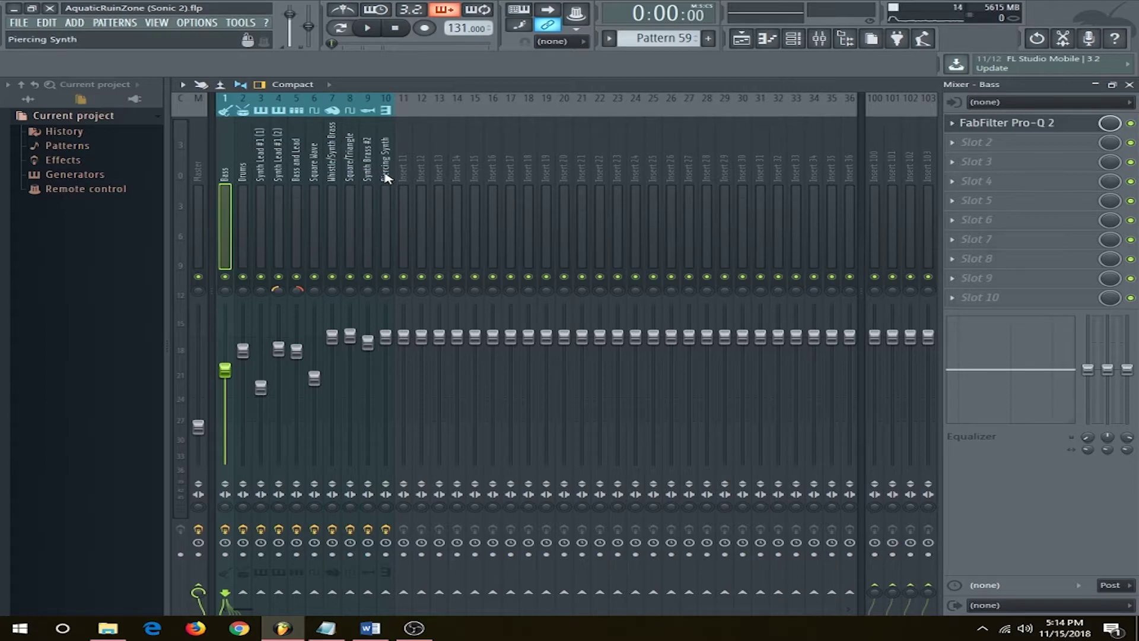
# Select insert 9 Synth Brass #2, play, and solo it with Alt+S before stopping
pyautogui.press('Right')
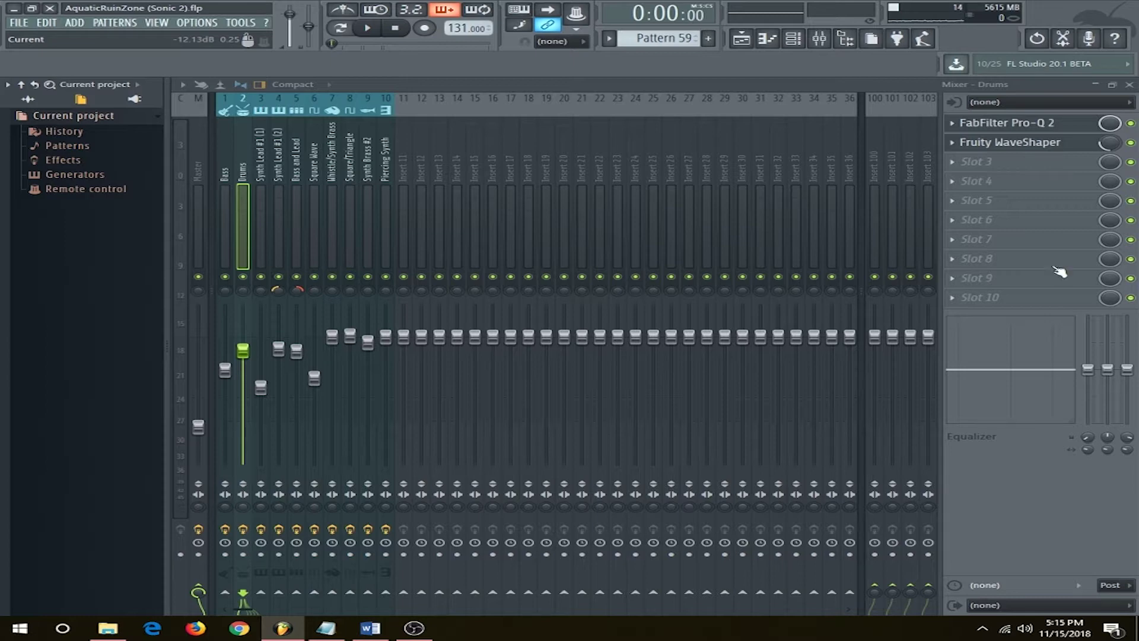
pyautogui.click(368, 166)
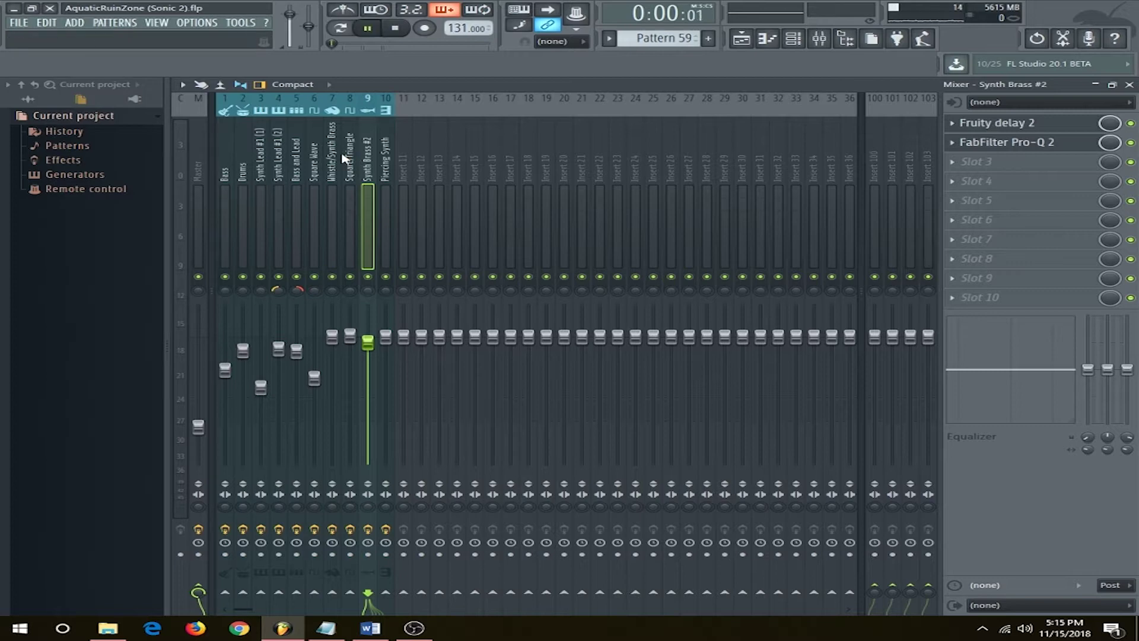
pyautogui.press('space')
pyautogui.hotkey('alt', 's')
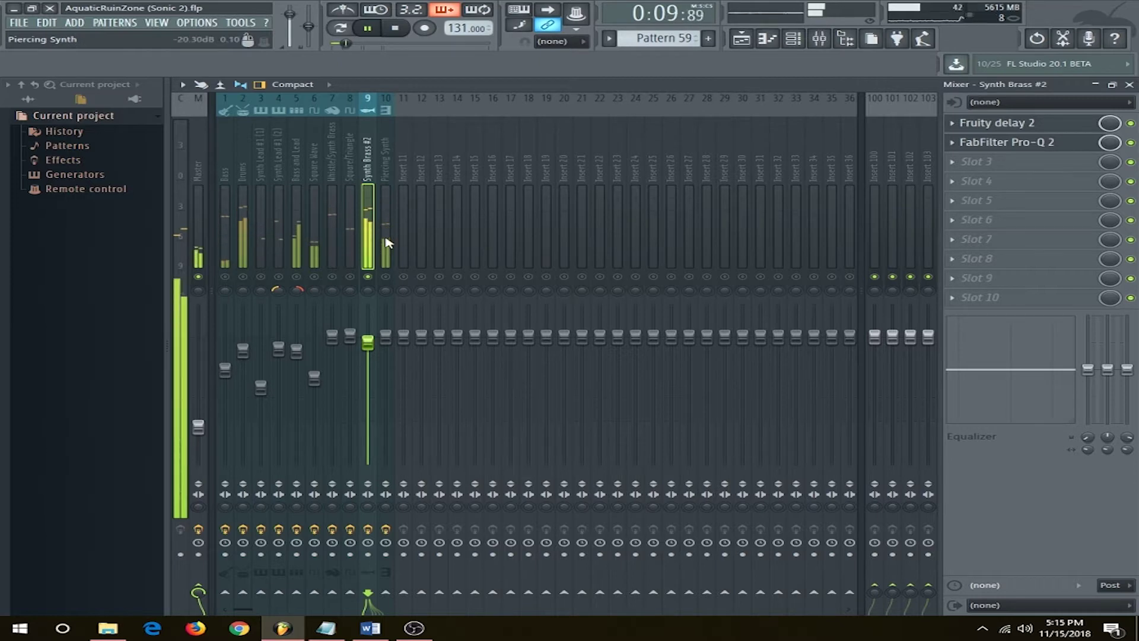
pyautogui.press('space')
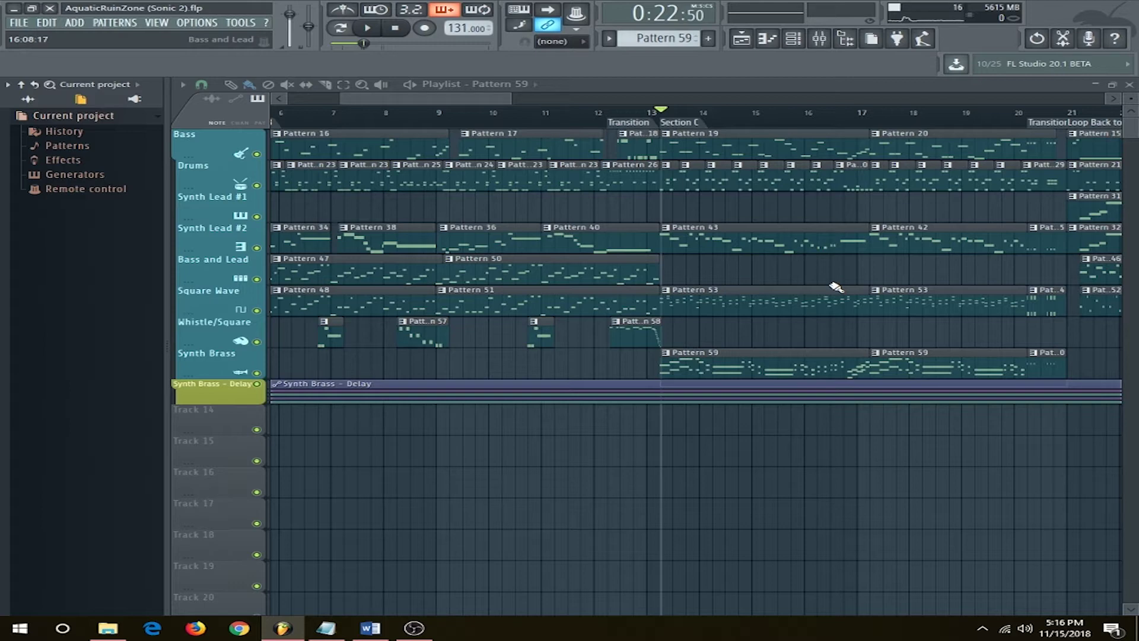
# Back in the mixer, release the Synth Brass #2 solo and play the section
pyautogui.click(819, 39)
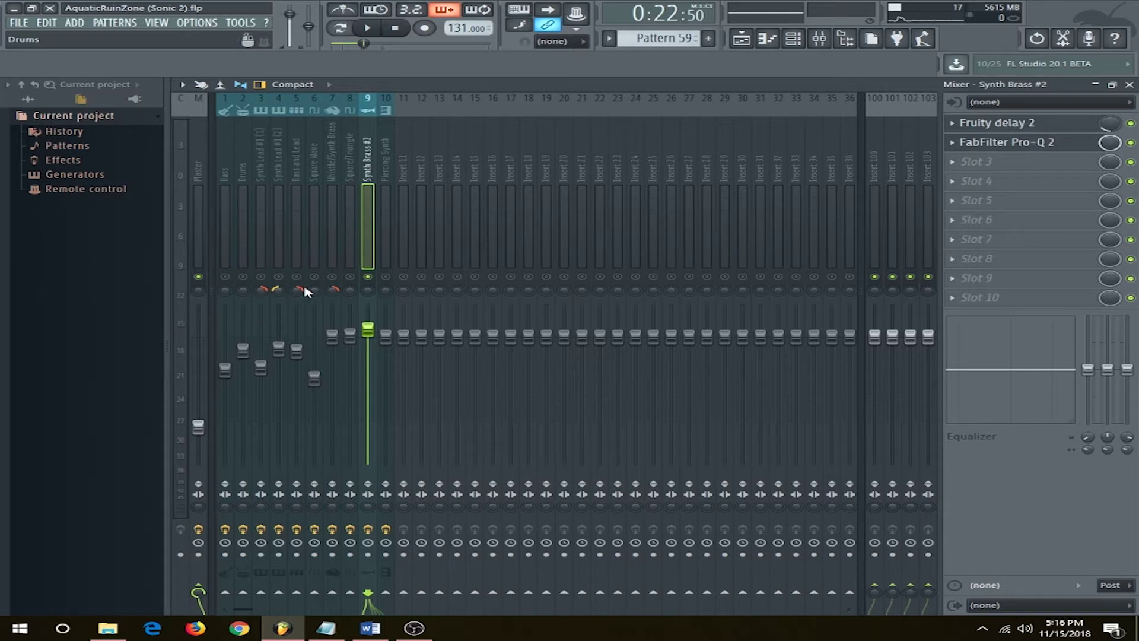
pyautogui.rightClick(369, 277)
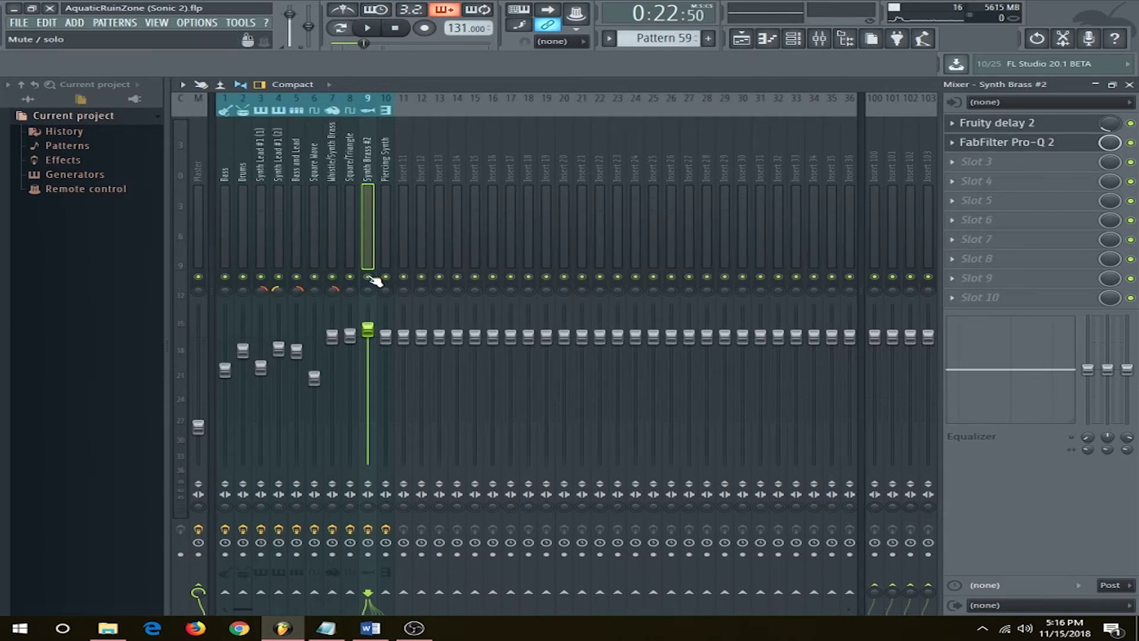
pyautogui.press('space')
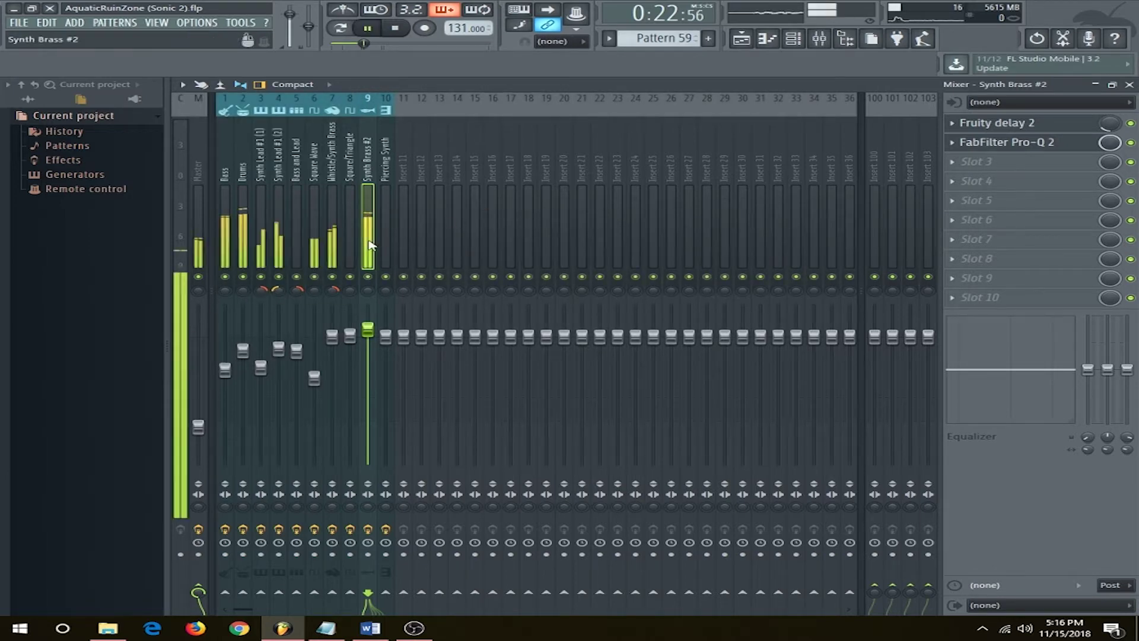
pyautogui.press('space')
# Solo the Whistle/Synth Brass insert, then add both Synth Lead #1 tracks and audition them
pyautogui.rightClick(333, 276)
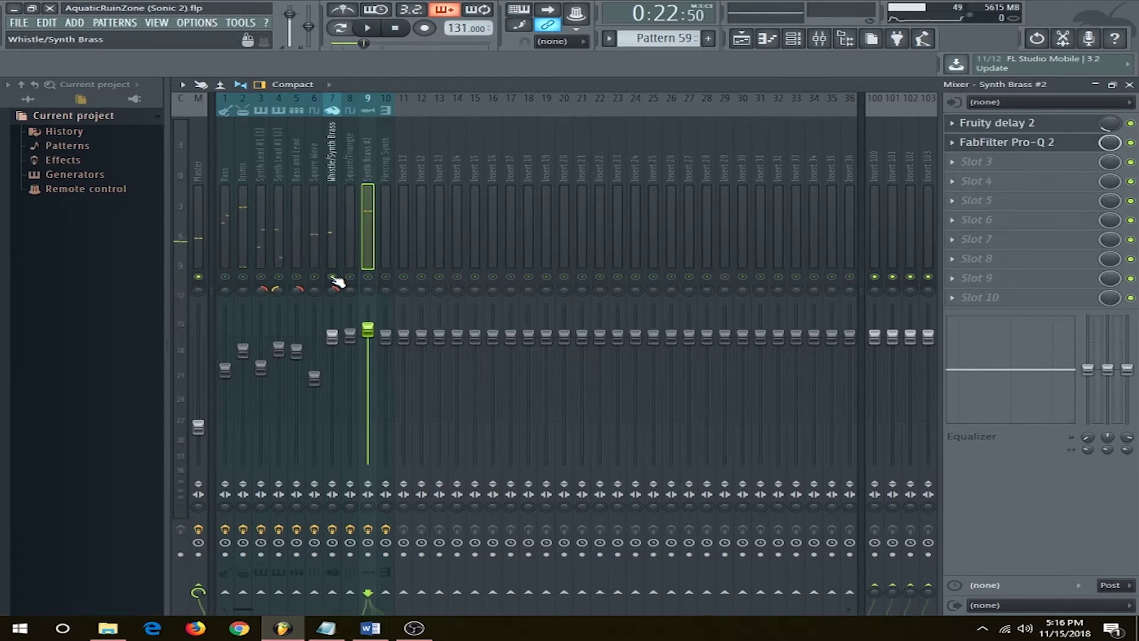
pyautogui.click(260, 277)
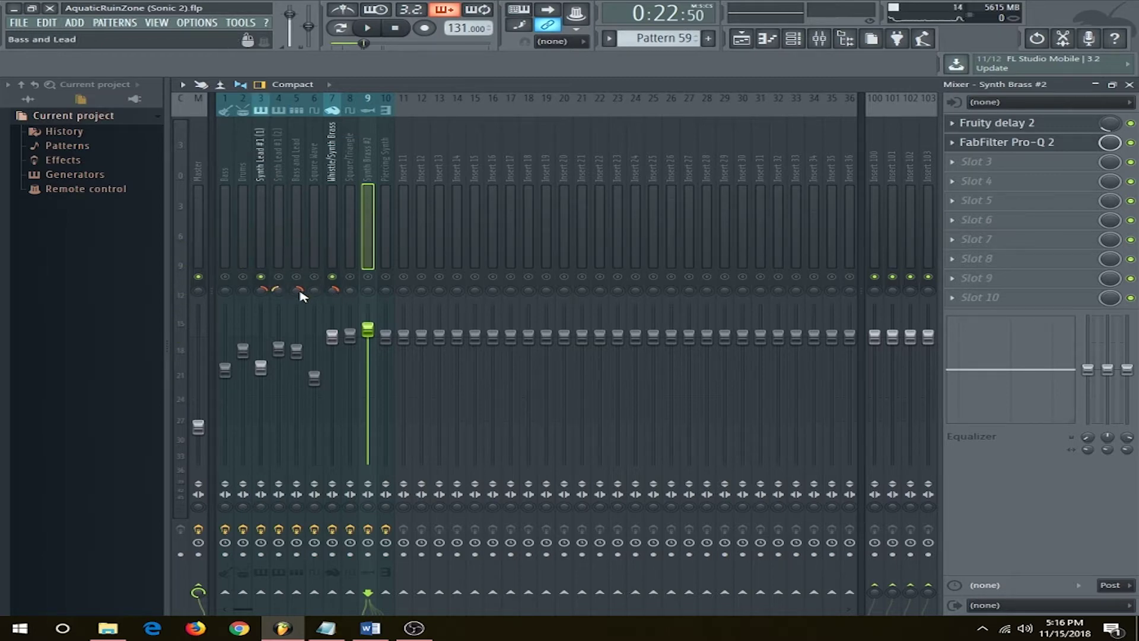
pyautogui.press('space')
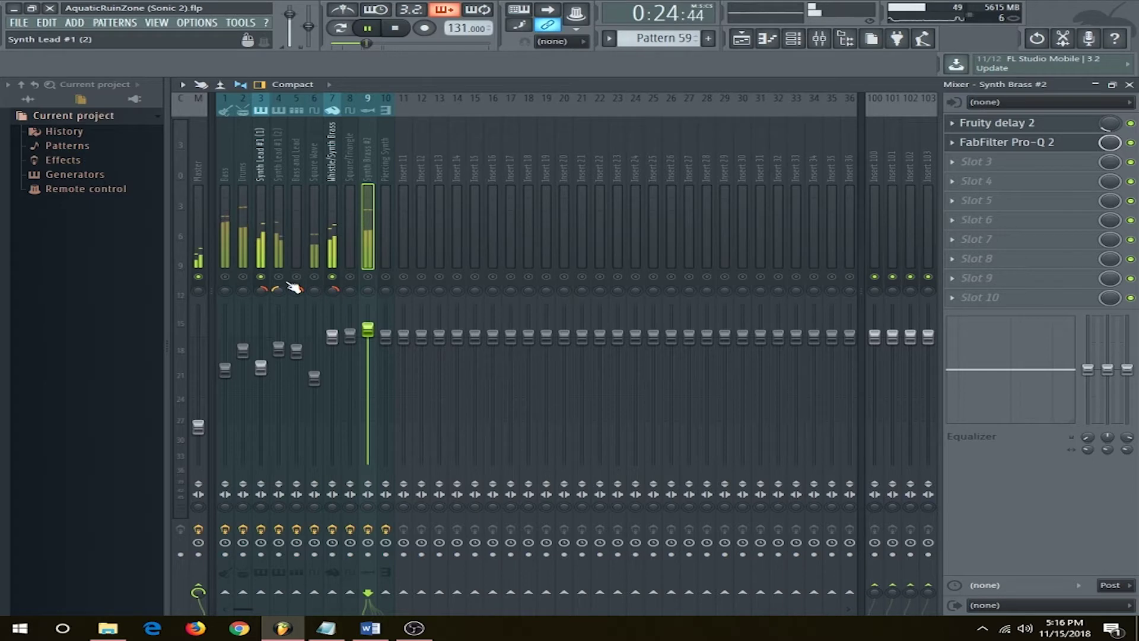
pyautogui.press('space')
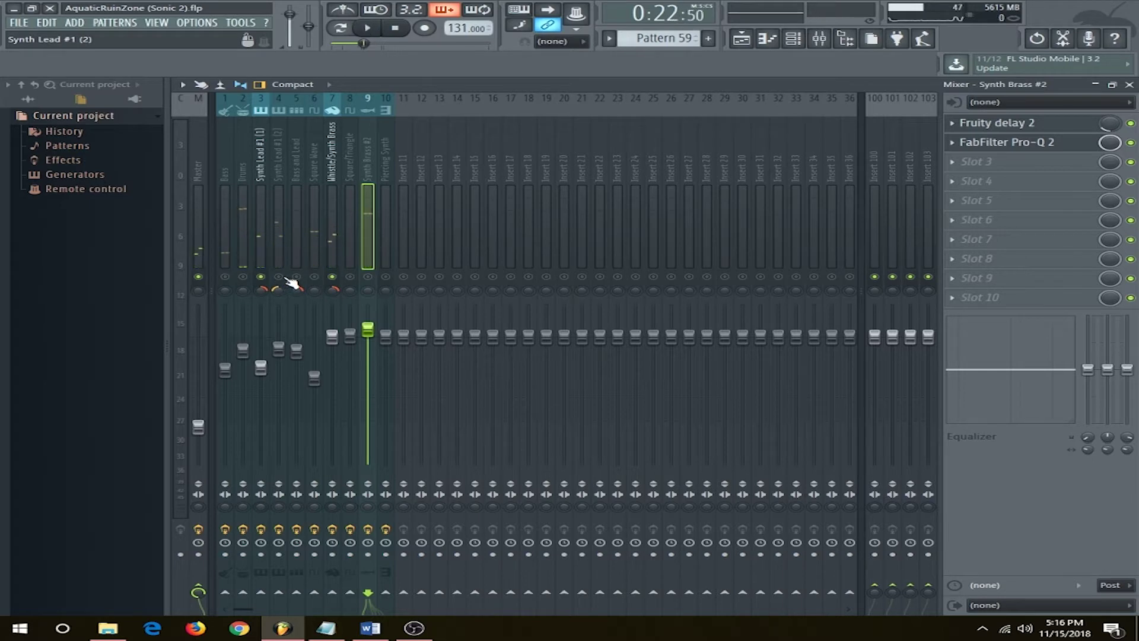
pyautogui.click(279, 277)
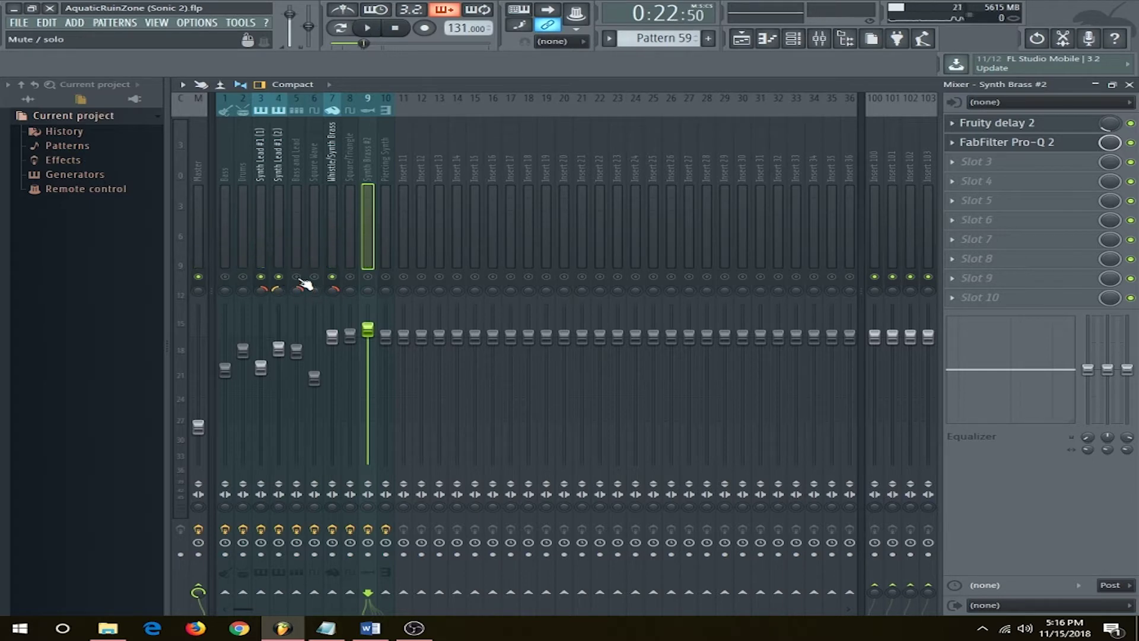
pyautogui.press('space')
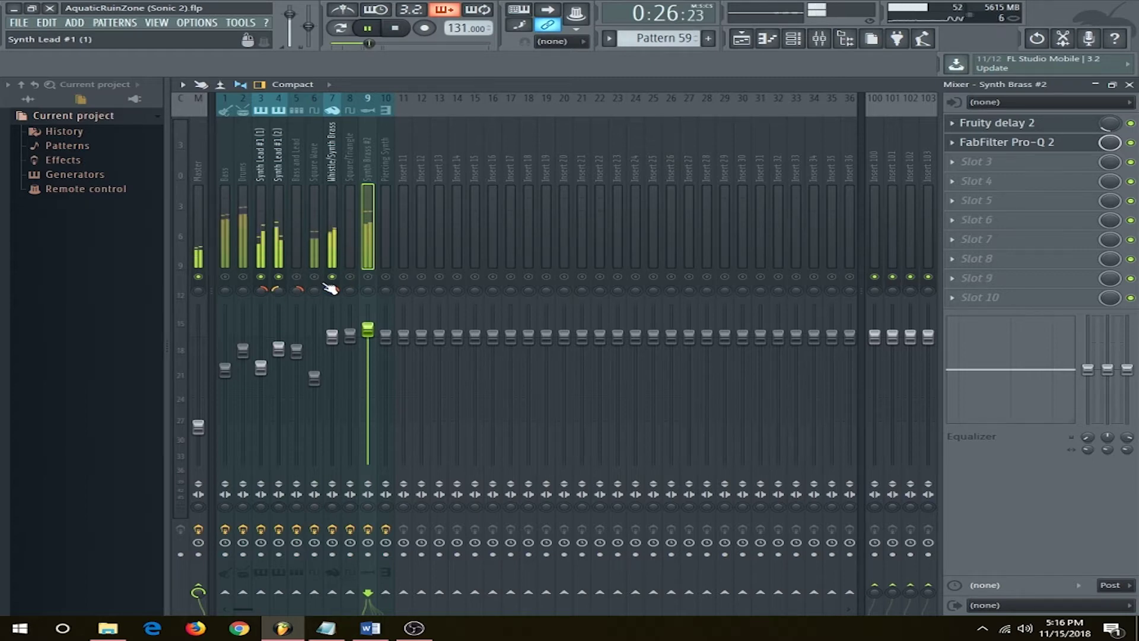
pyautogui.press('space')
# Mute Synth Lead #1 (1), then play the section with the Whistle/Synth Brass track muted and unmuted
pyautogui.click(260, 277)
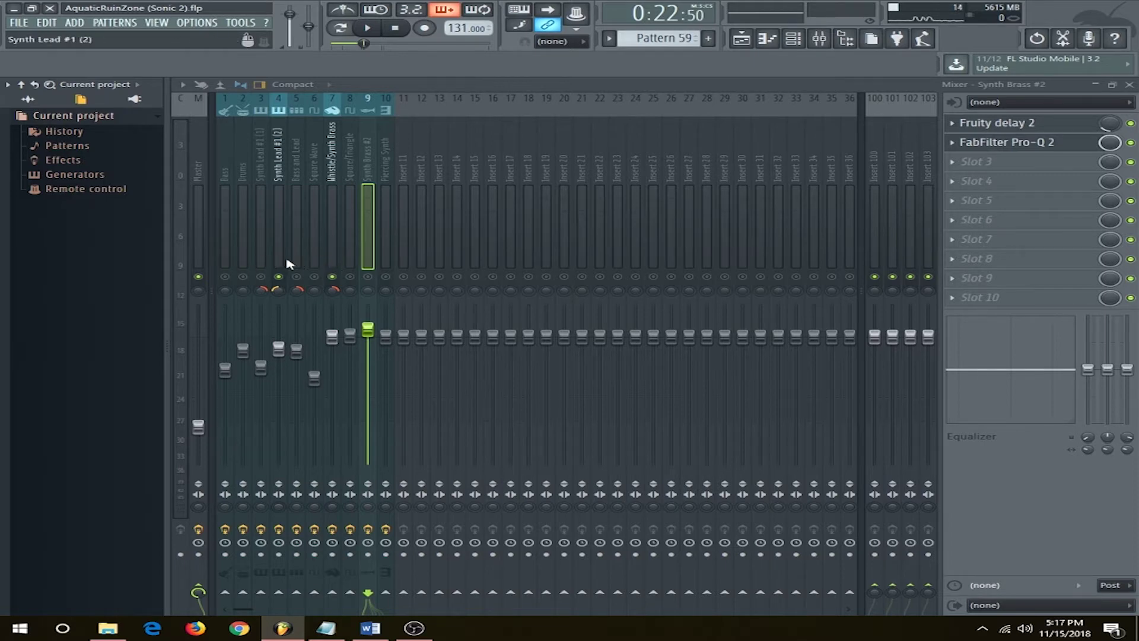
pyautogui.click(333, 277)
pyautogui.press('space')
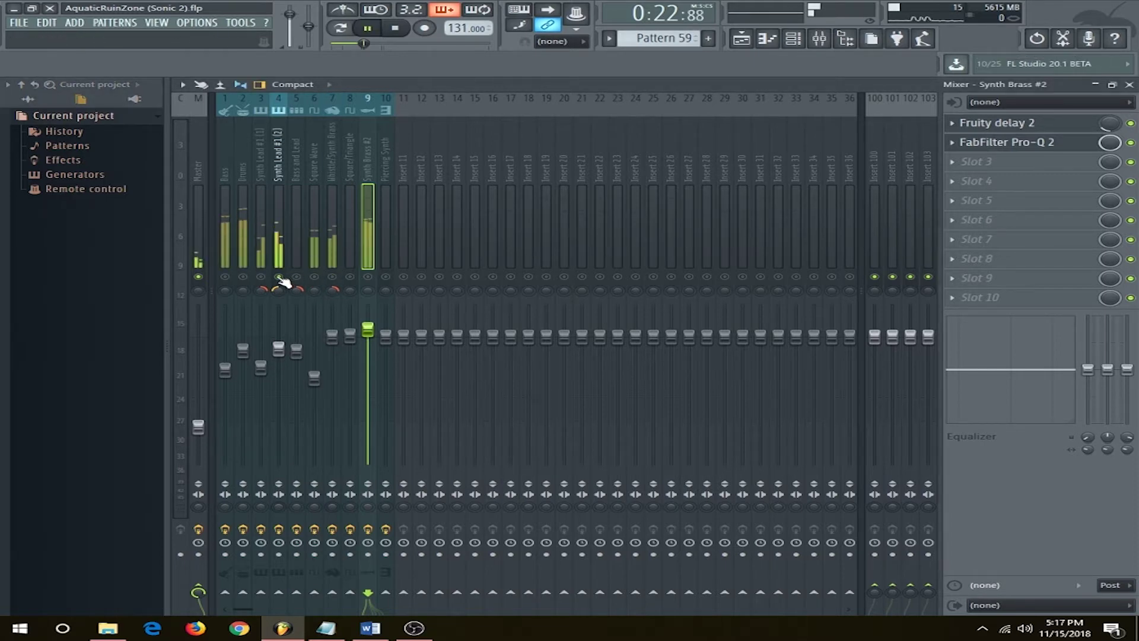
pyautogui.click(332, 277)
pyautogui.press('space')
# Play the section with Synth Lead #1 (2) muted, then unmute it
pyautogui.click(278, 277)
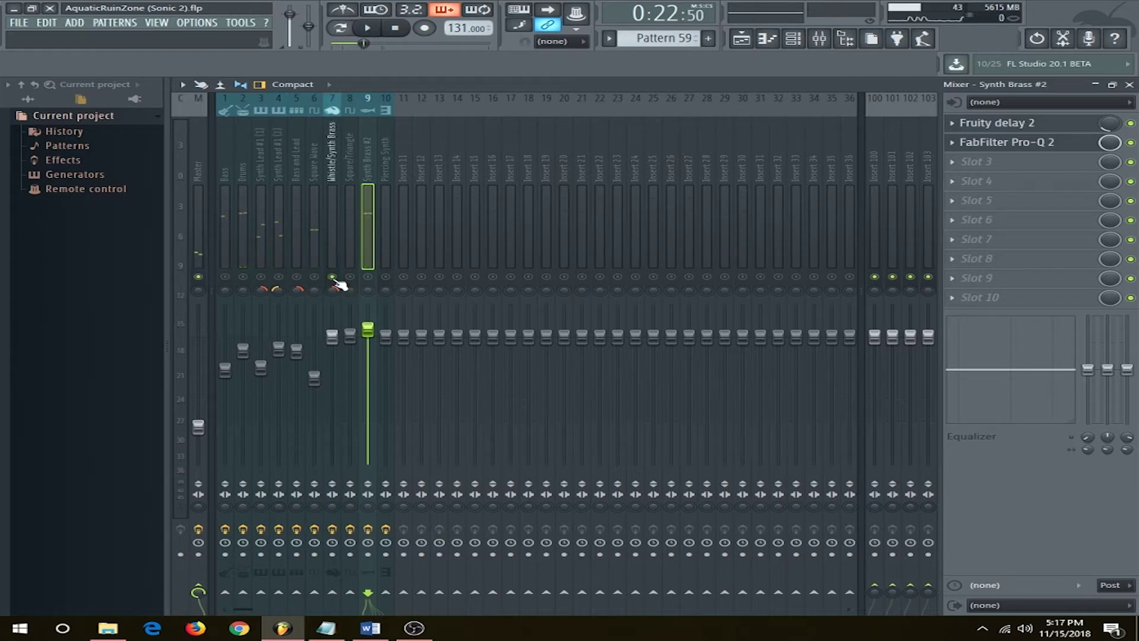
pyautogui.press('space')
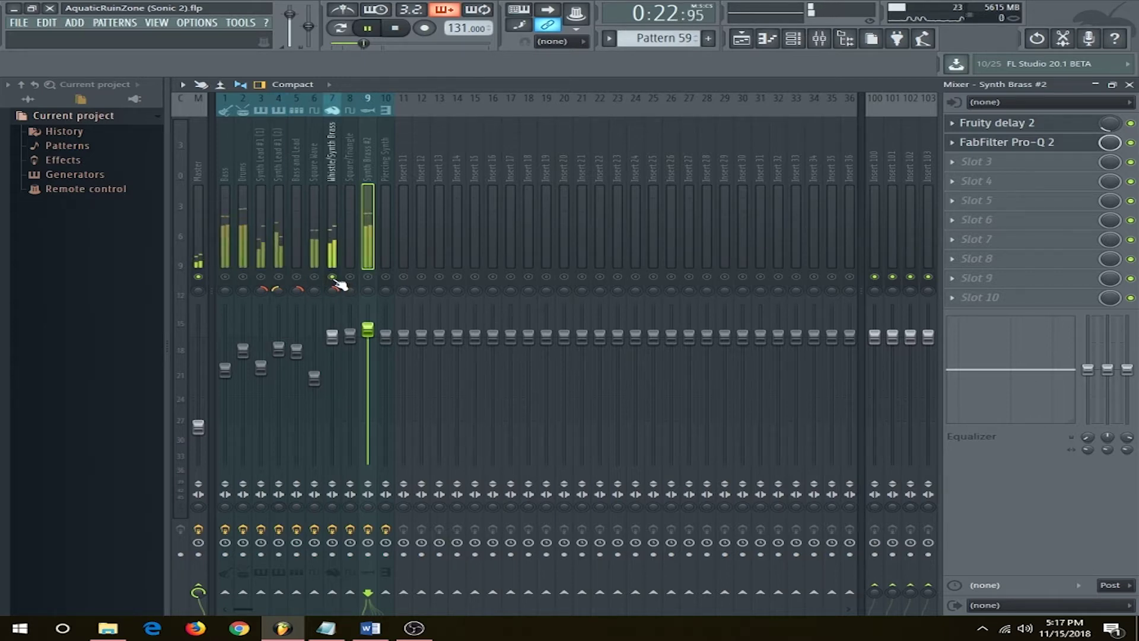
pyautogui.click(278, 277)
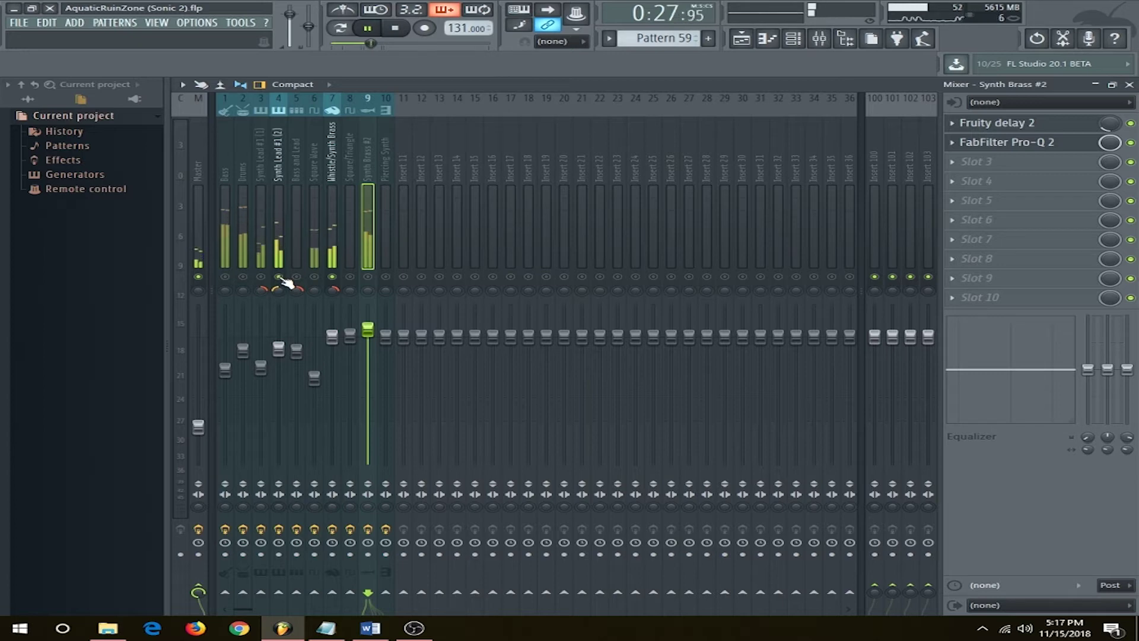
pyautogui.press('space')
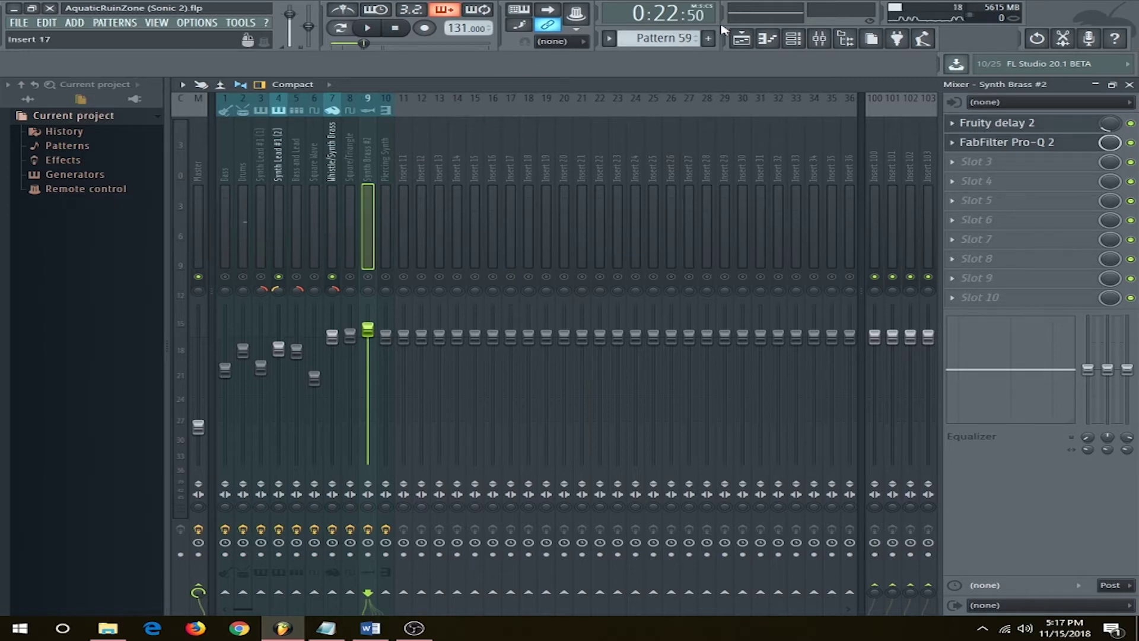
# Play the section from the mixer with every track unmuted
pyautogui.click(742, 39)
pyautogui.click(819, 38)
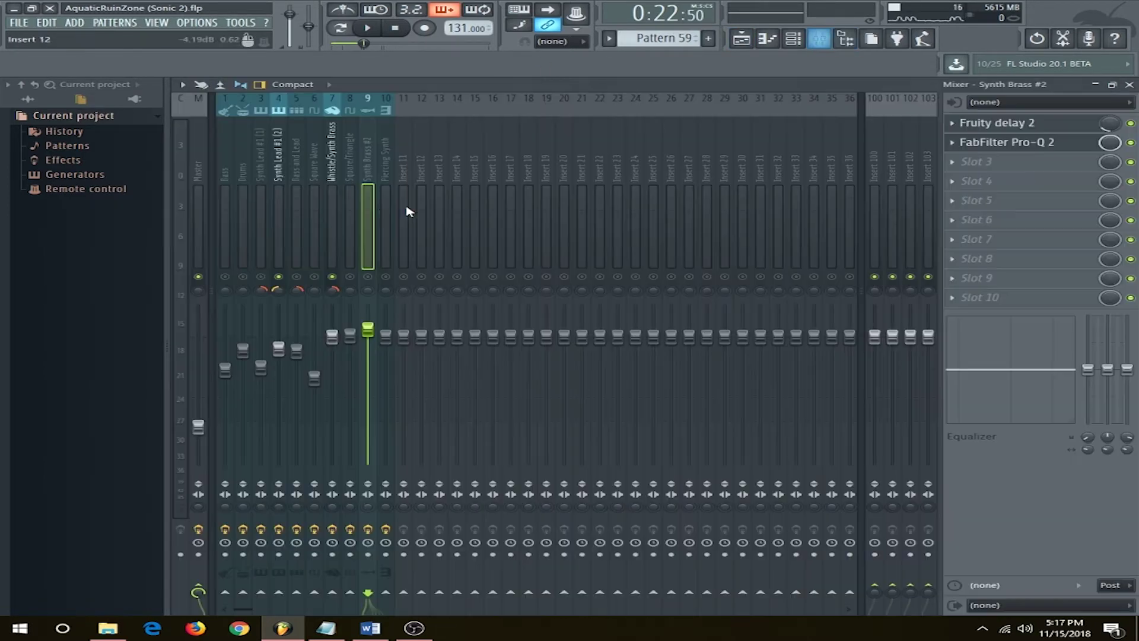
pyautogui.press('space')
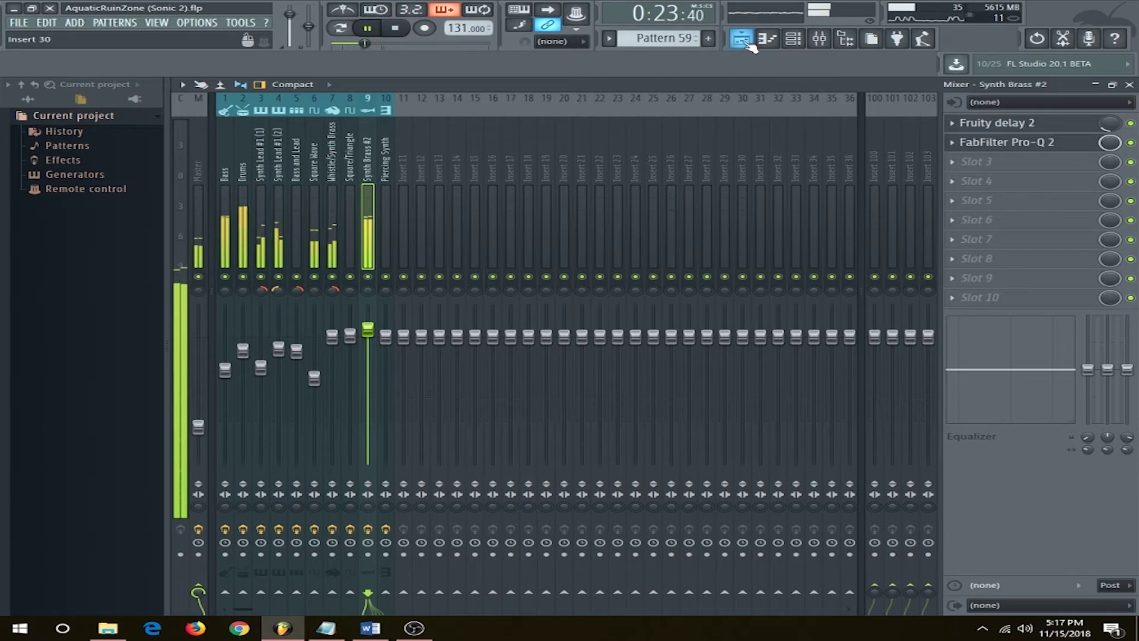
pyautogui.click(741, 38)
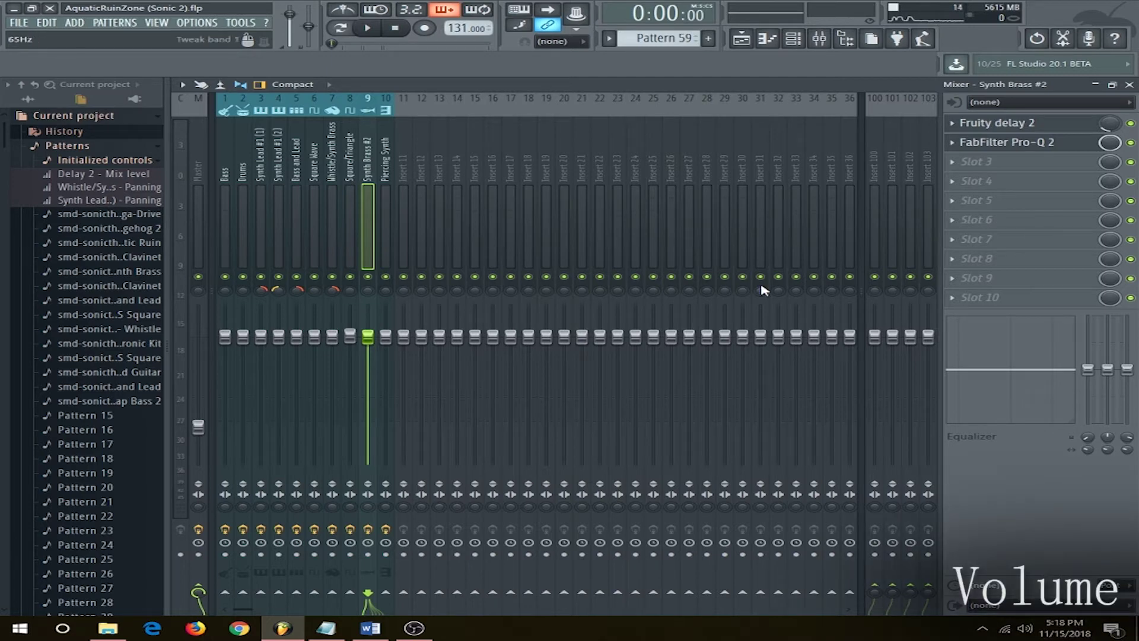
# Play the song from the start of the Playlist, jumping ahead to Section B and then Section C
pyautogui.click(741, 39)
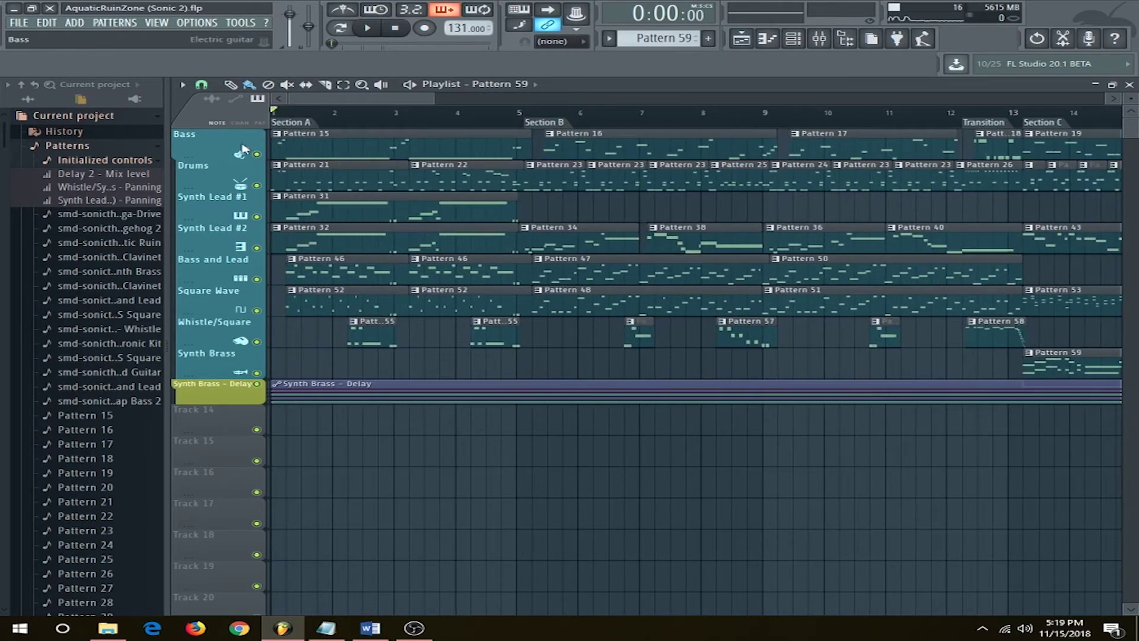
pyautogui.press('space')
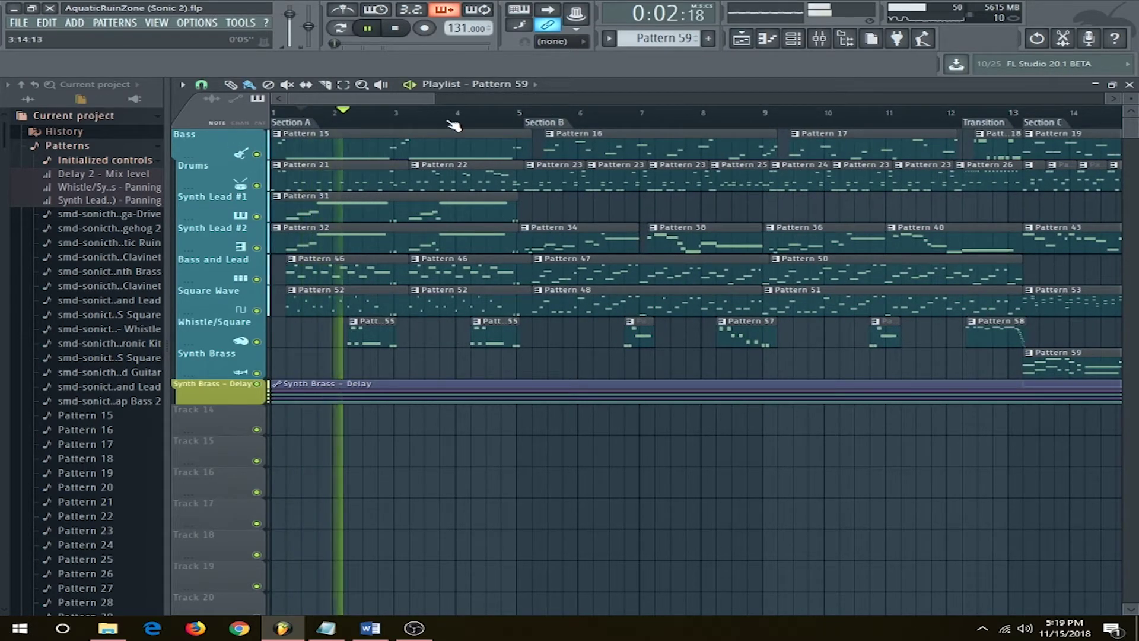
pyautogui.click(577, 116)
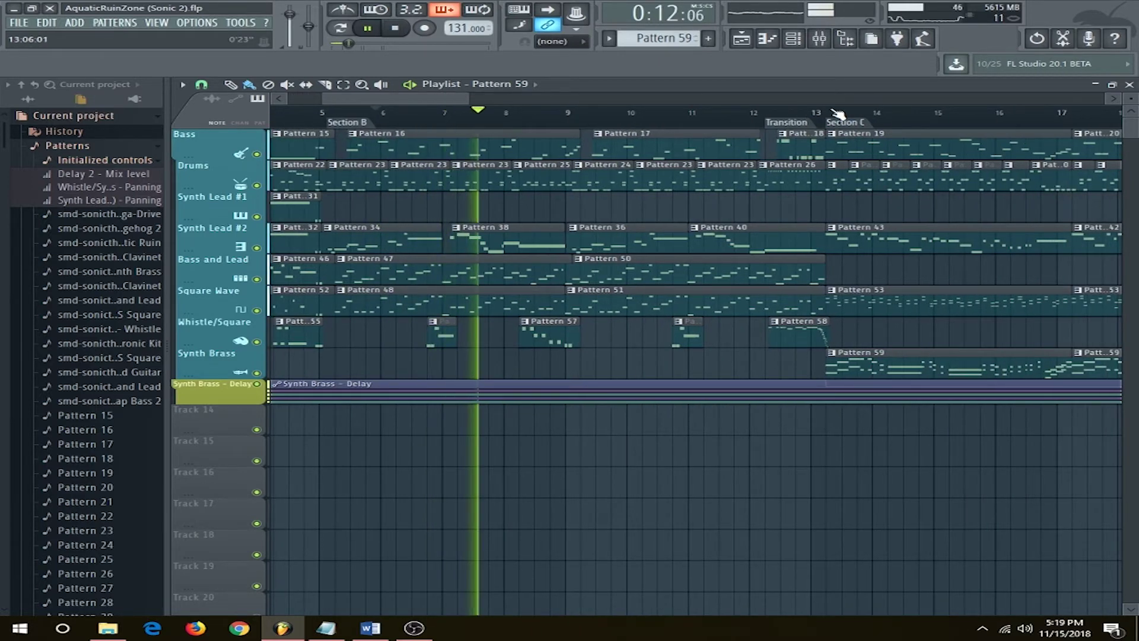
pyautogui.click(845, 118)
pyautogui.moveTo(434, 100); pyautogui.dragTo(521, 95)
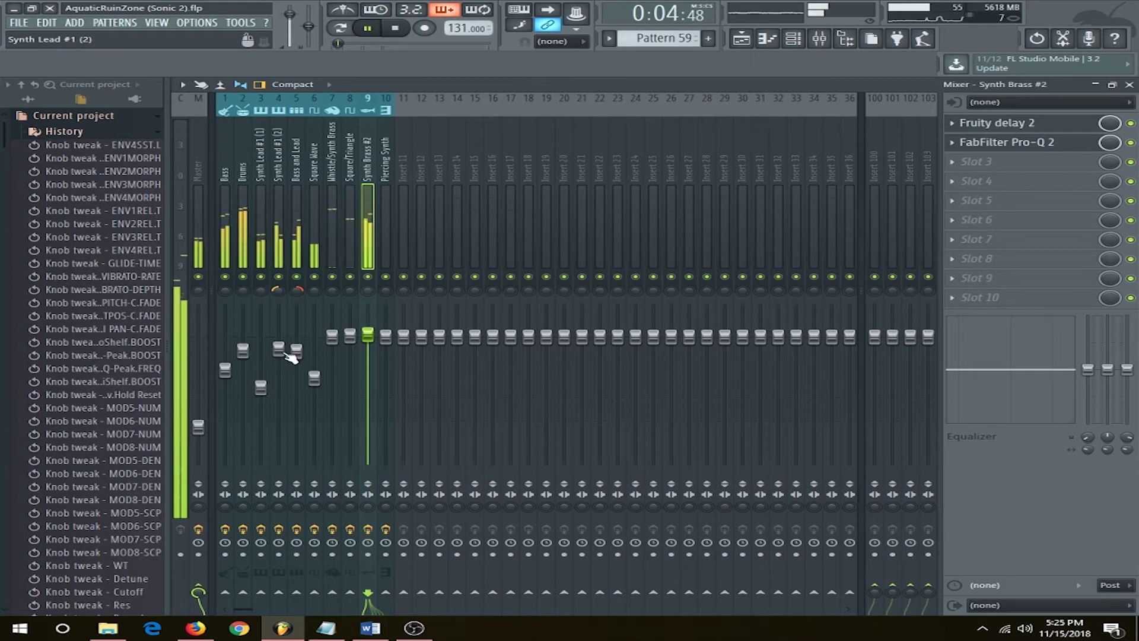
# Stop the song playback
pyautogui.press('space')
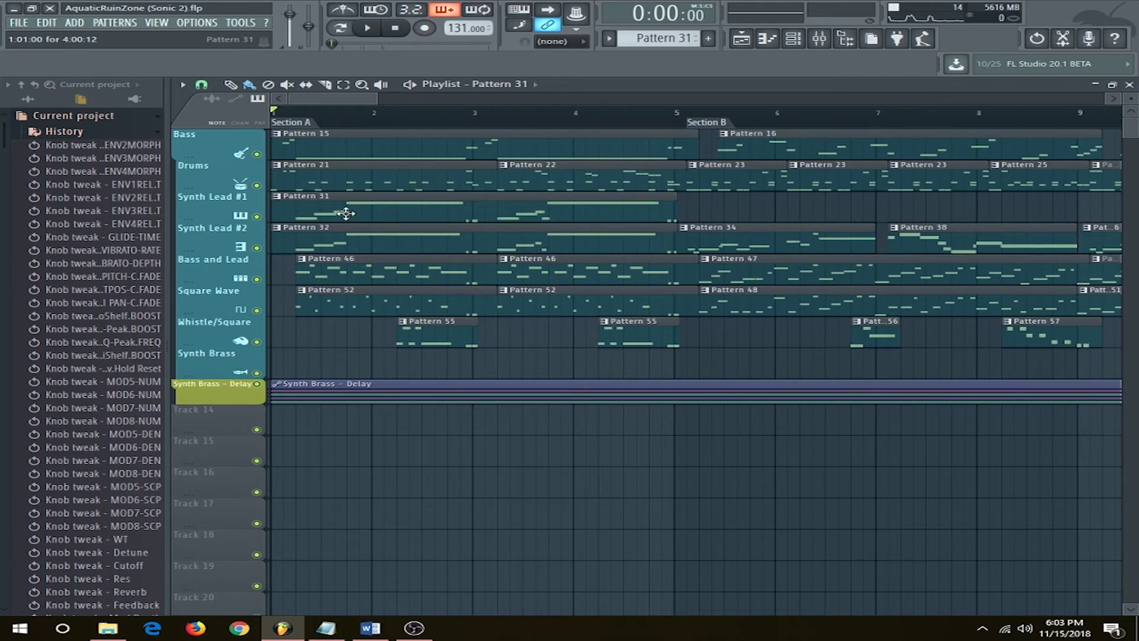
# With the song playing, view the notes of the Pattern 31 Synth Lead and Pattern 47 Bass and Lead clips
pyautogui.press('space')
pyautogui.doubleClick(350, 202)
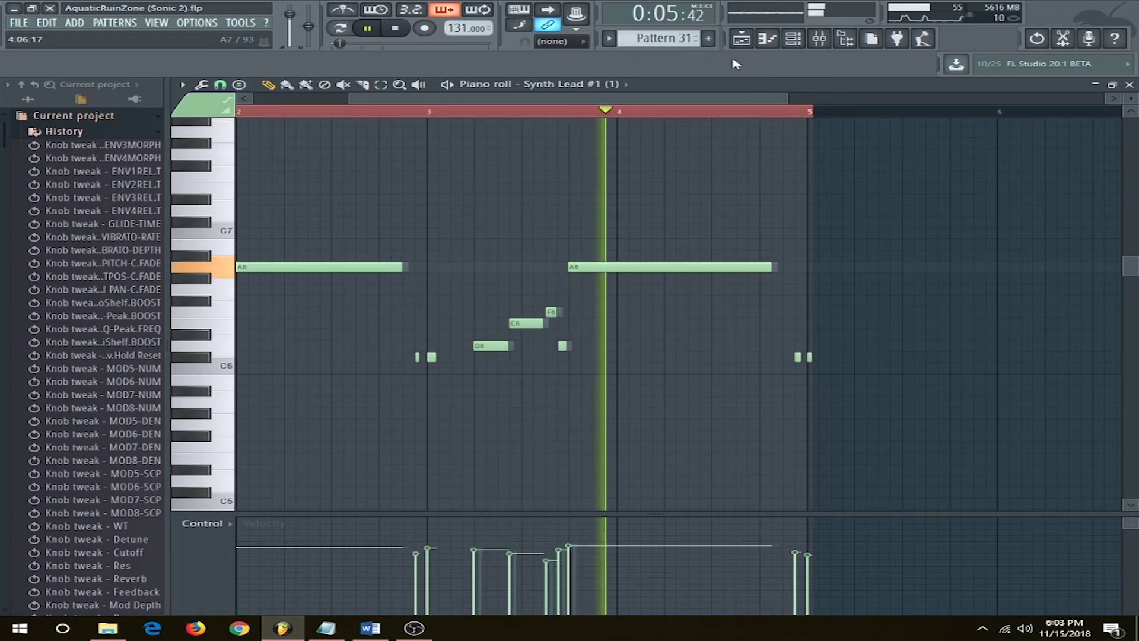
pyautogui.click(740, 38)
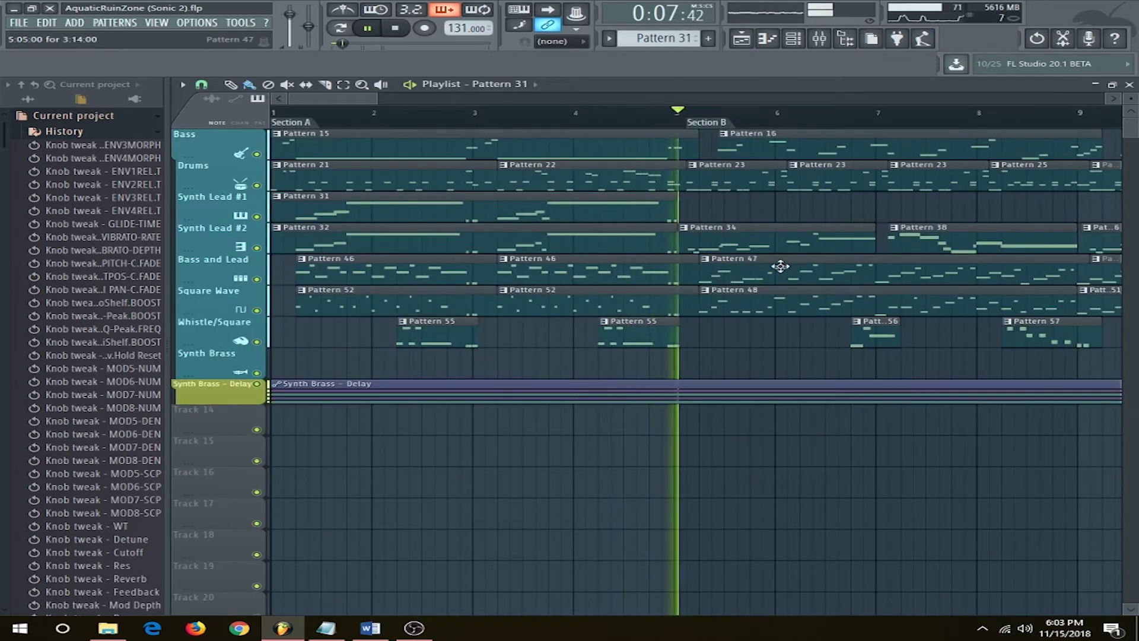
pyautogui.doubleClick(777, 264)
pyautogui.scroll(-3, 493, 361)
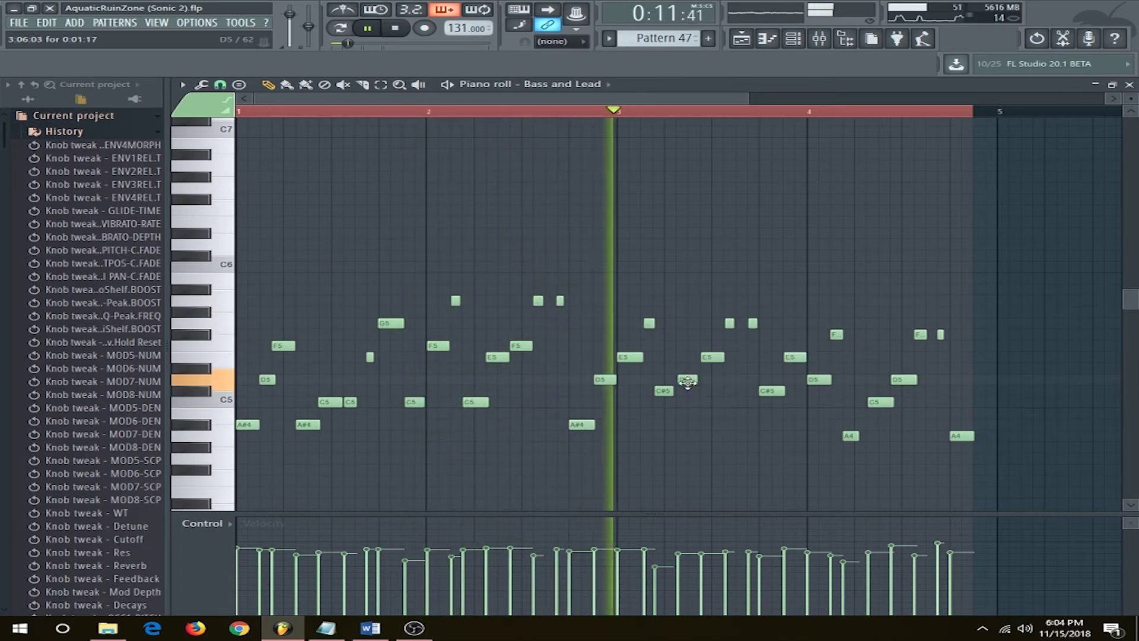
pyautogui.moveTo(864, 287); pyautogui.dragTo(724, 254)
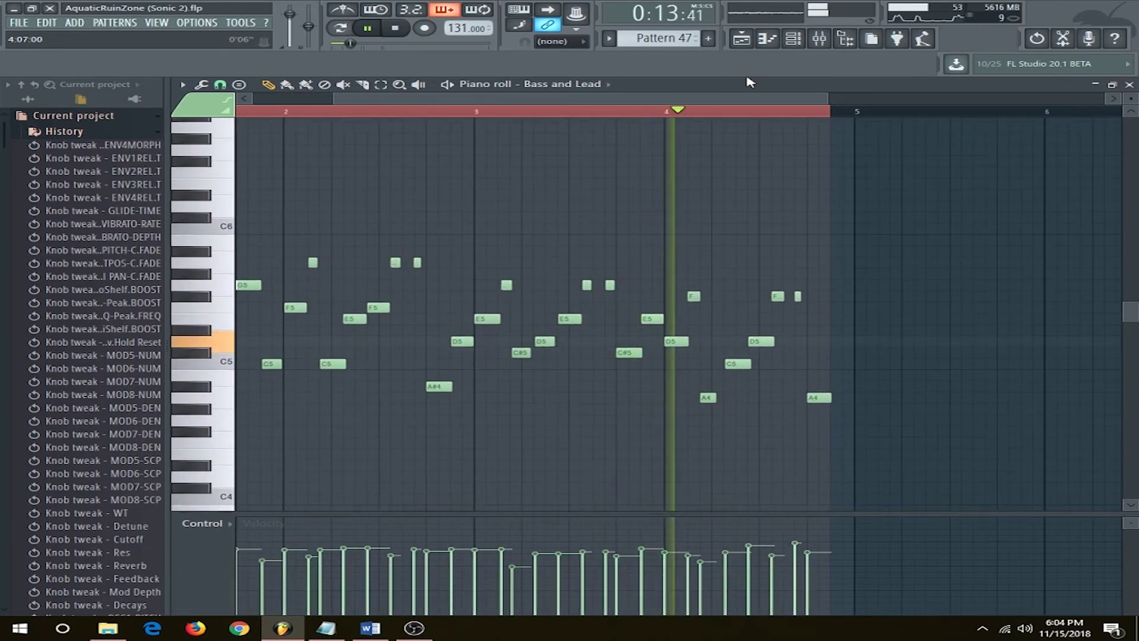
pyautogui.click(743, 40)
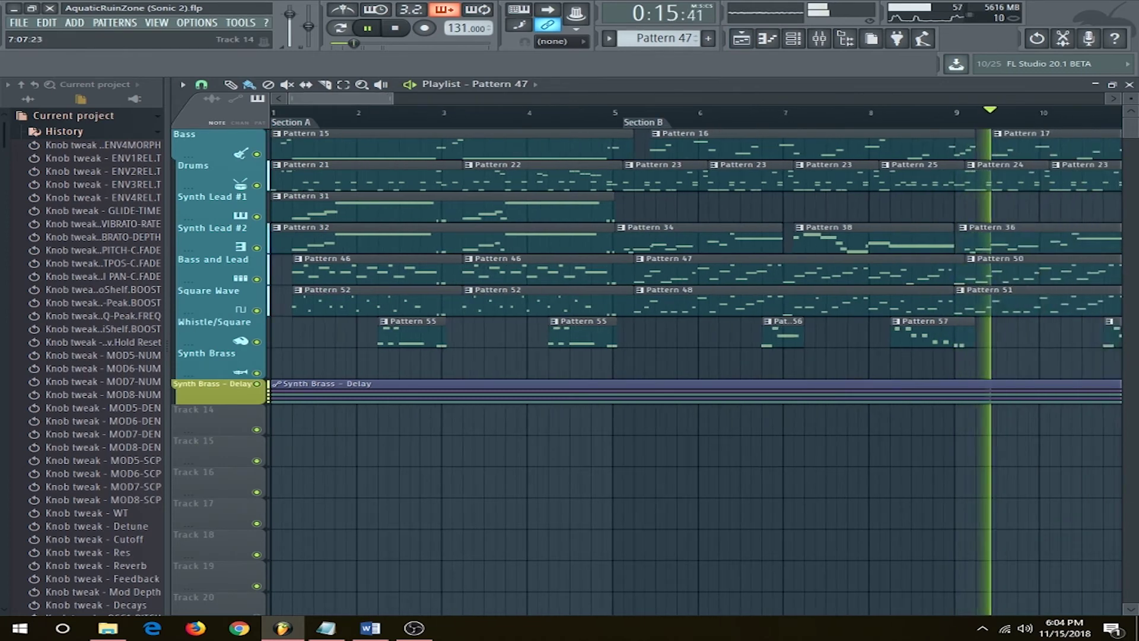
# Inspect later clips' notes: Pattern 17 Bass, Pattern 43 Synth Brass #2, then Pattern 59
pyautogui.moveTo(1019, 463); pyautogui.dragTo(496, 463)
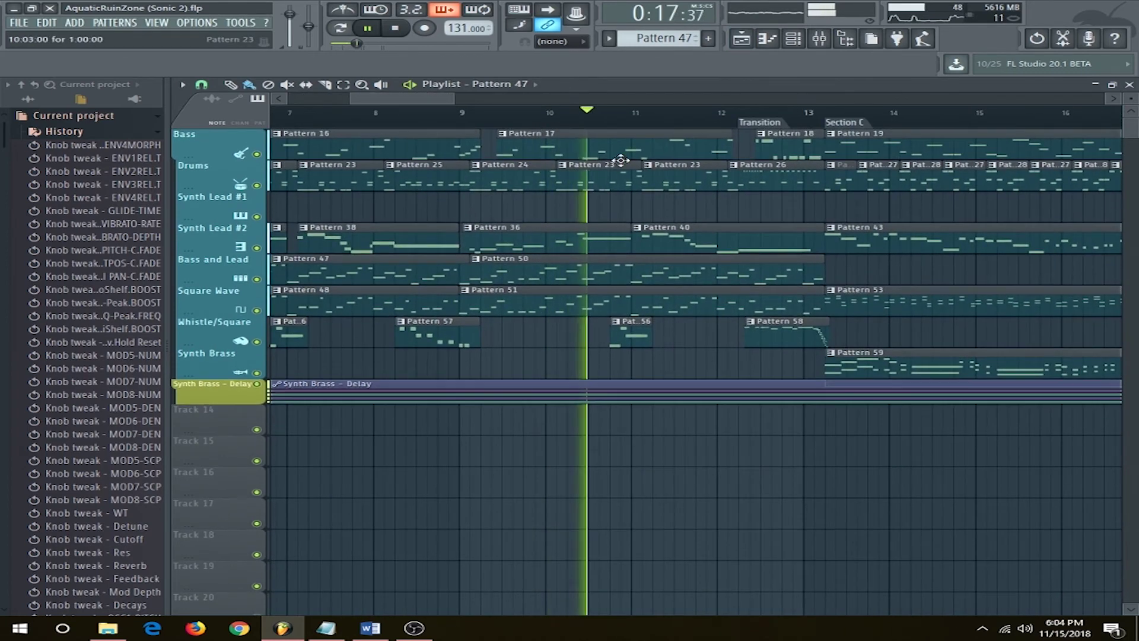
pyautogui.doubleClick(641, 136)
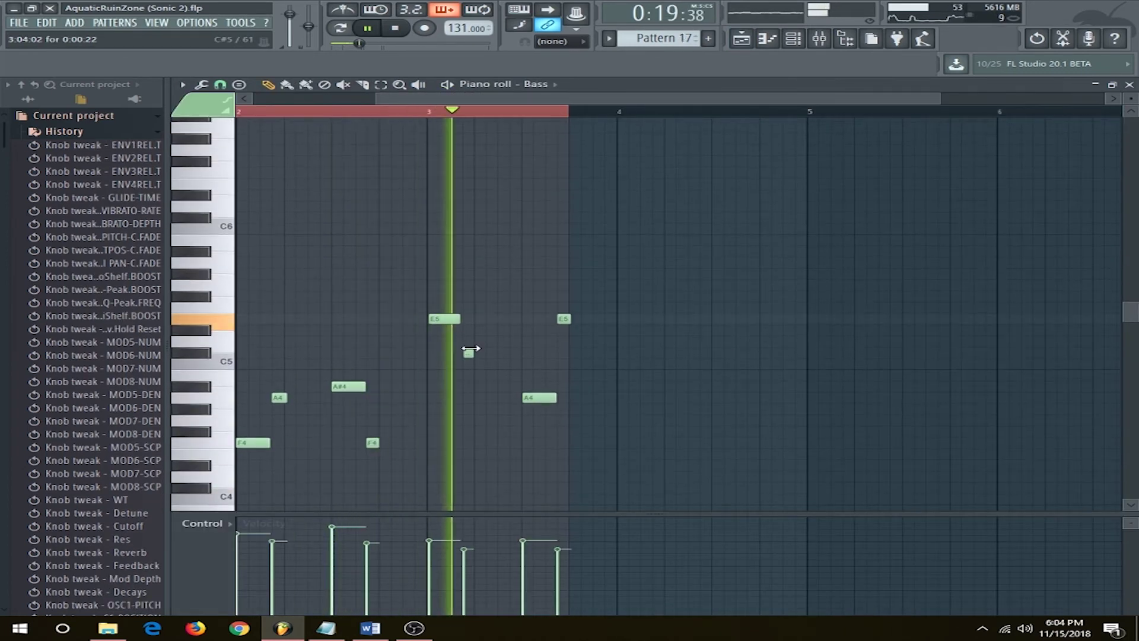
pyautogui.press('F5')
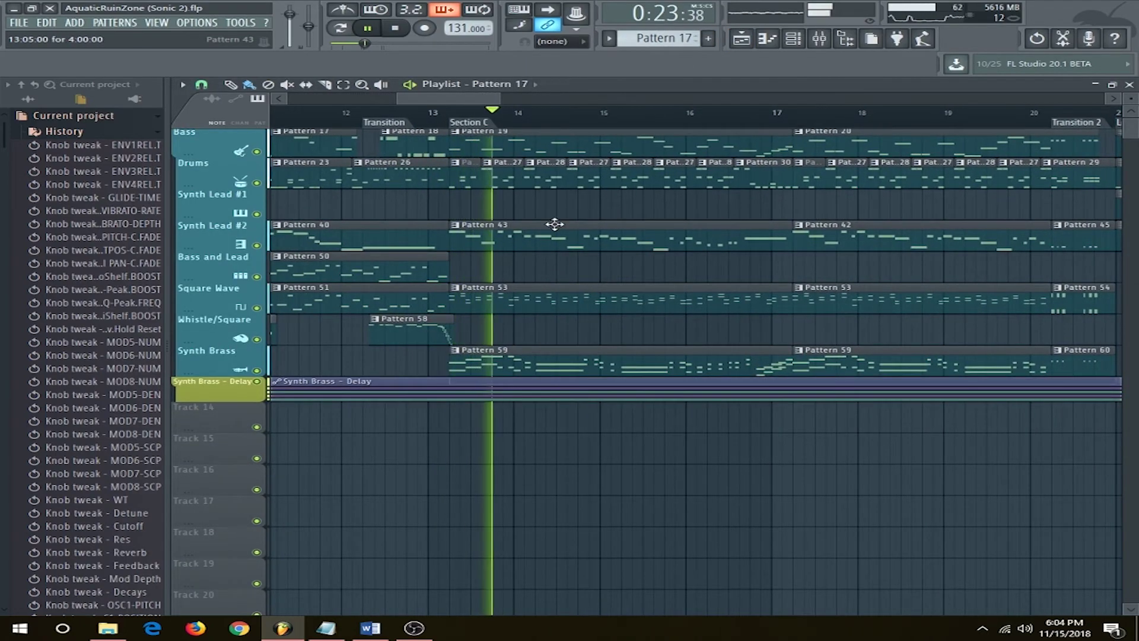
pyautogui.doubleClick(554, 227)
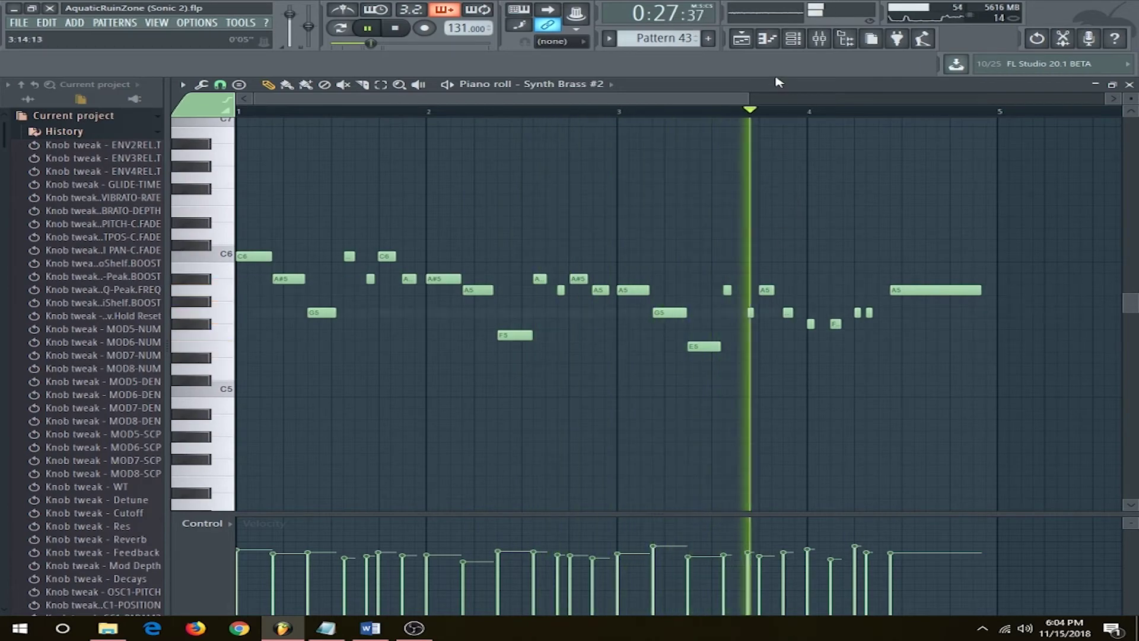
pyautogui.click(743, 45)
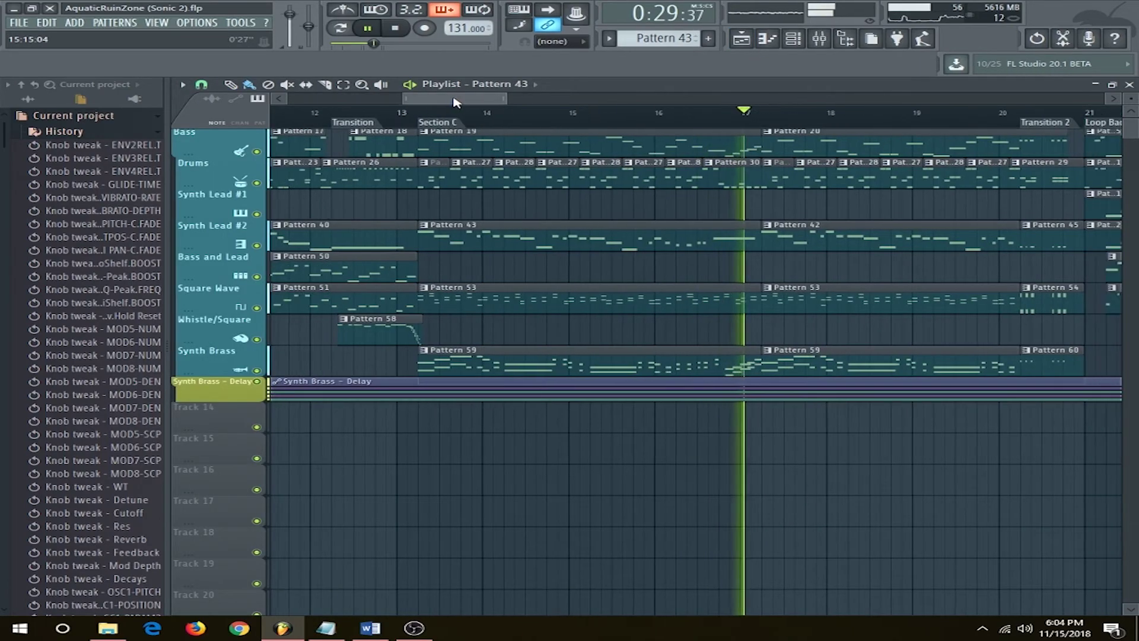
pyautogui.doubleClick(521, 356)
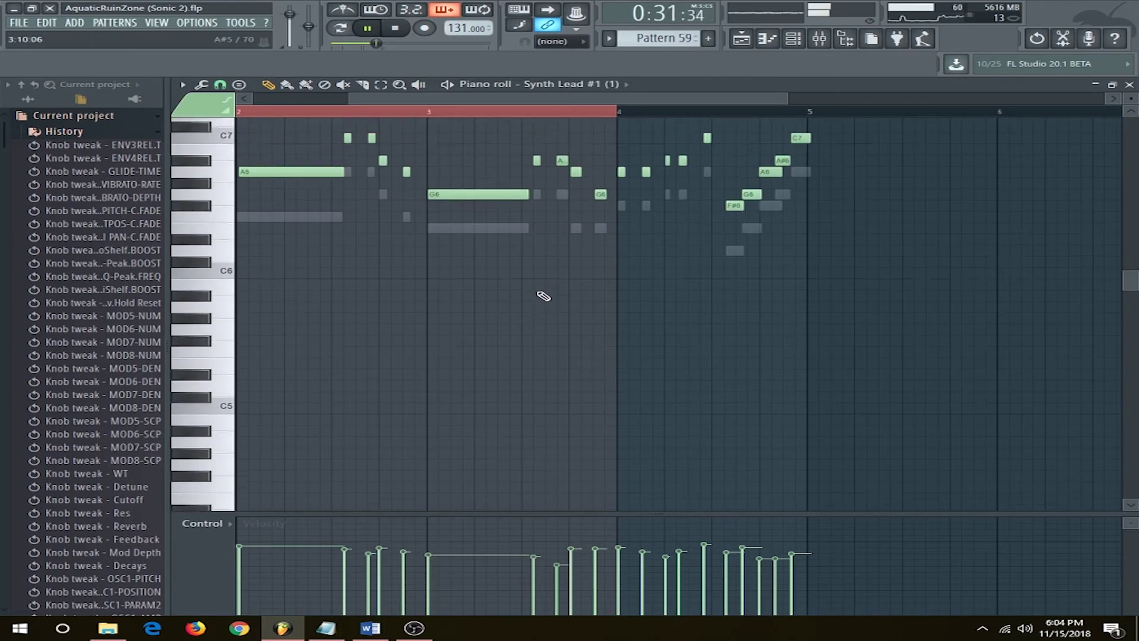